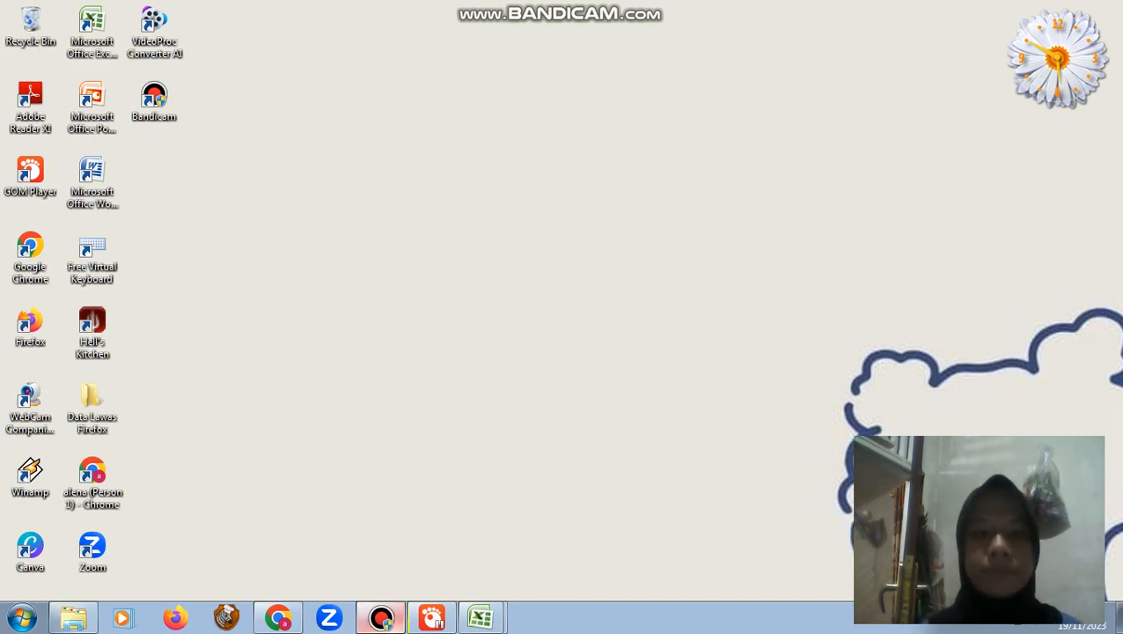
Switch to the Excel workbook holding the student data and go to the summary rows below the table
click(380, 617)
key(alt+Tab)
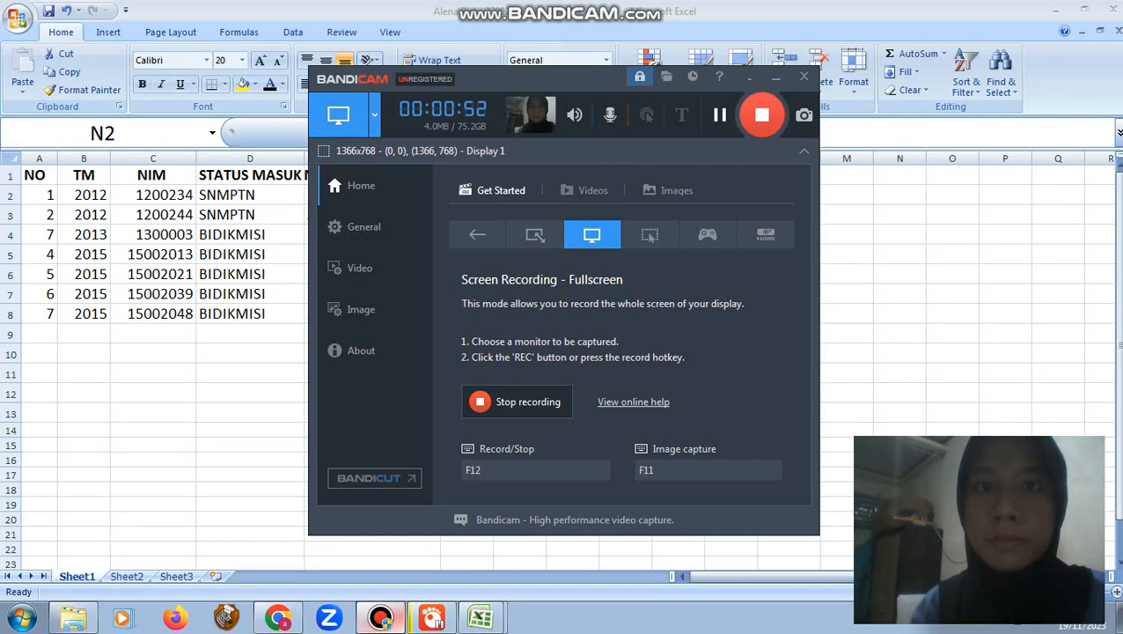
key(alt+Tab)
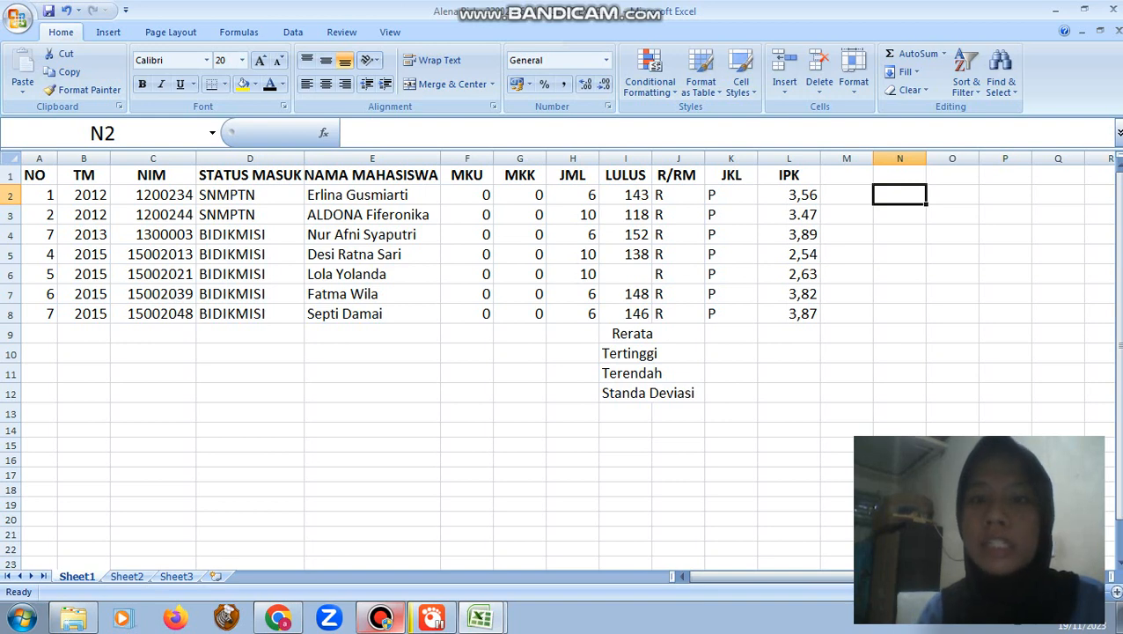
click(677, 372)
click(678, 393)
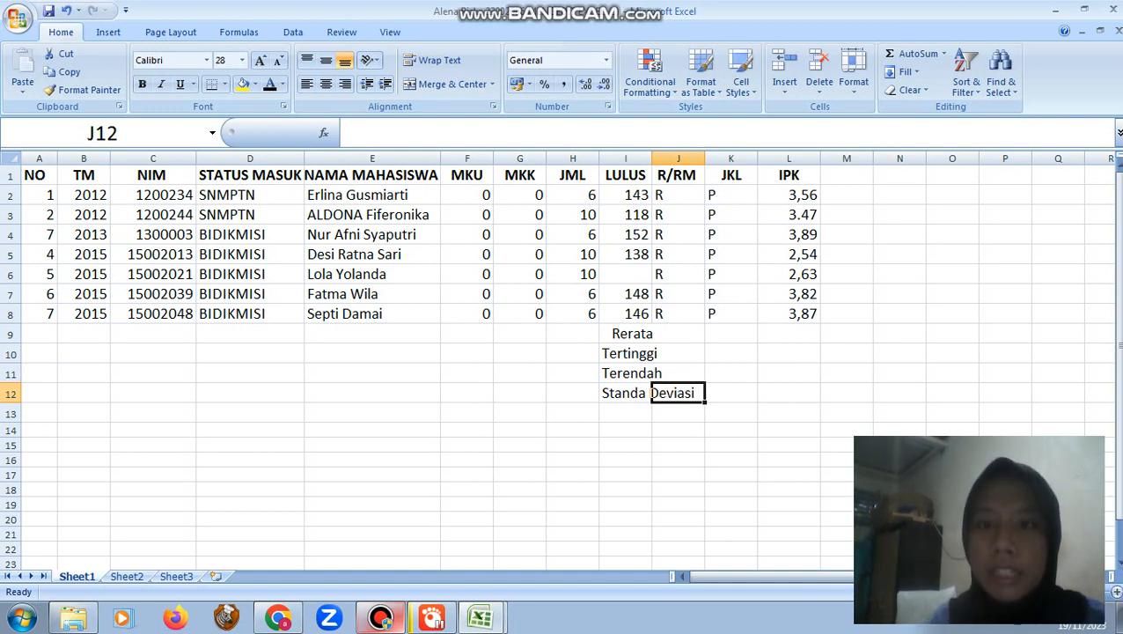
Calculate the mean IPK in cell L9 by inserting the AVERAGE function over the range L2:L8
click(789, 332)
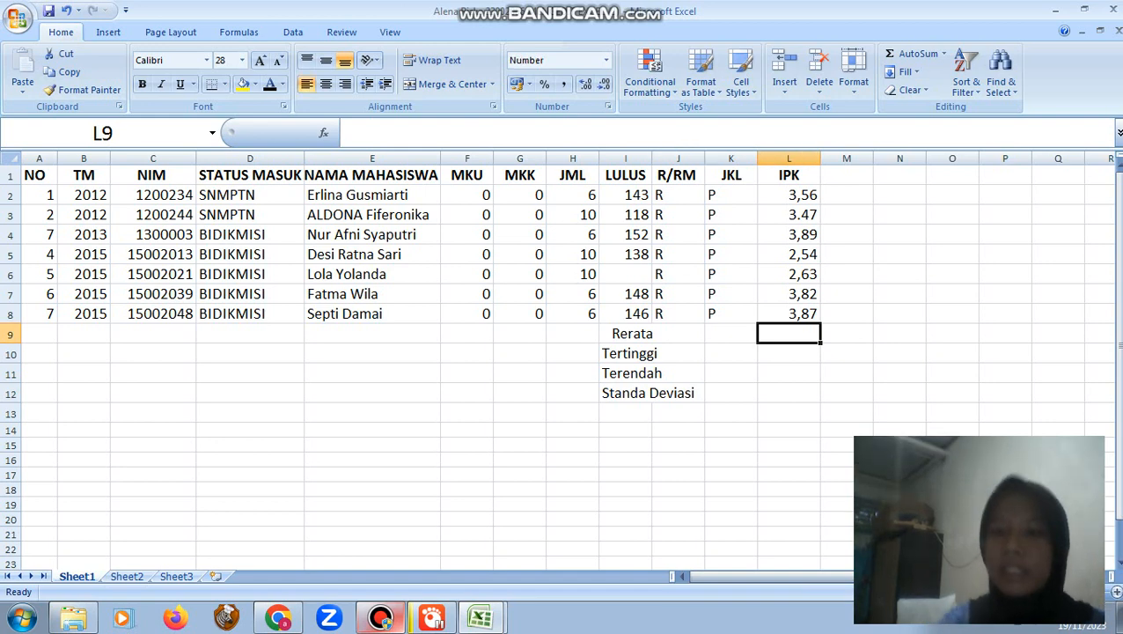
text(=)
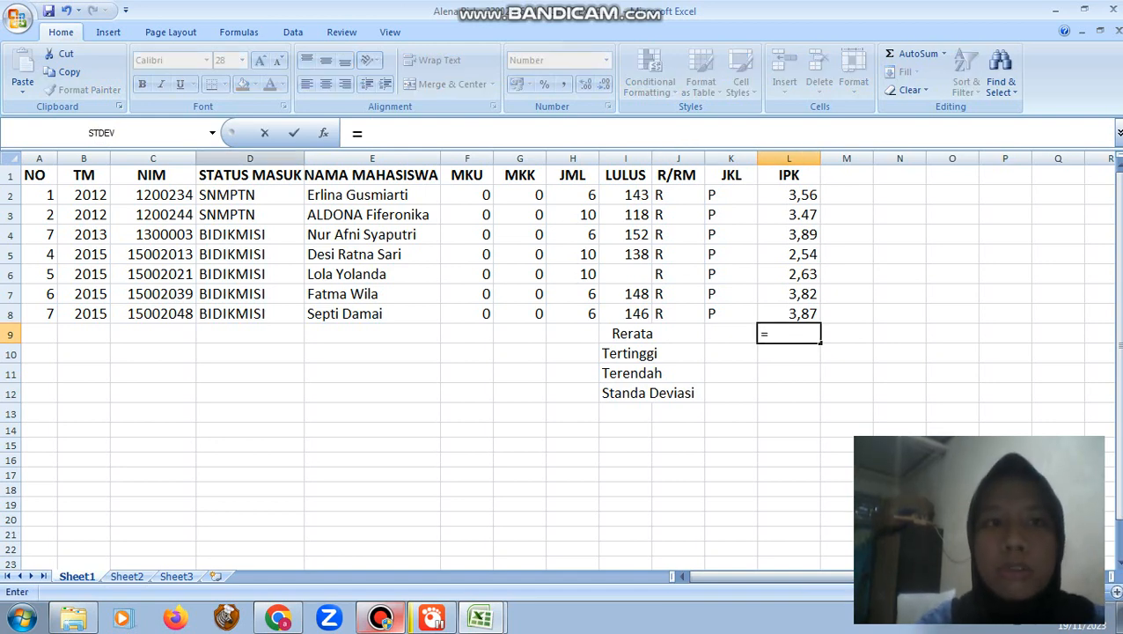
click(212, 133)
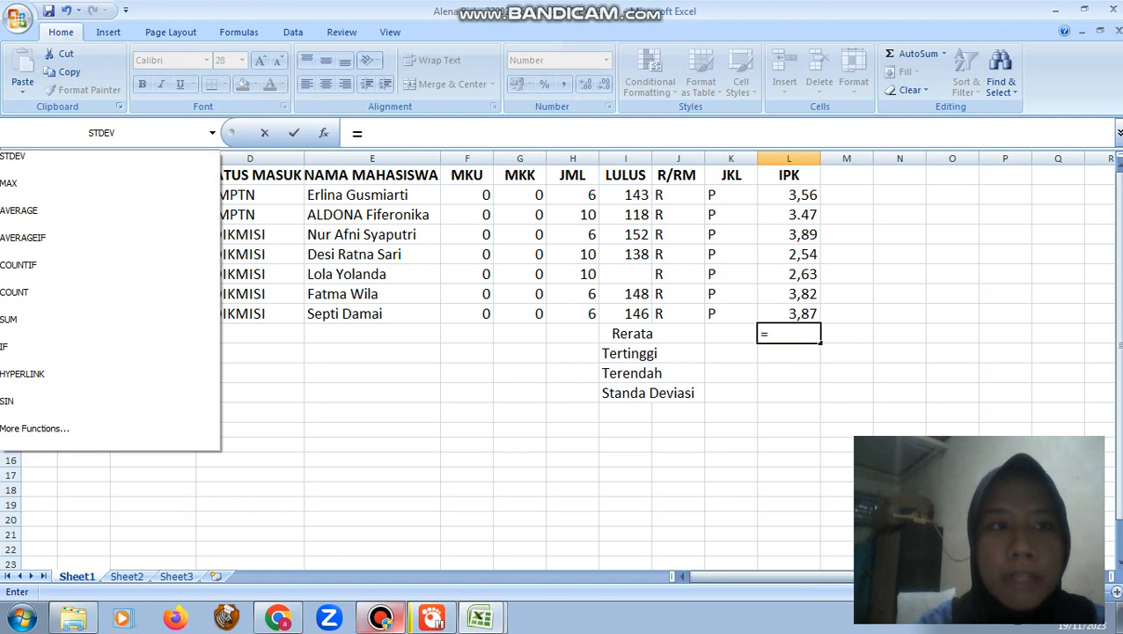
click(108, 32)
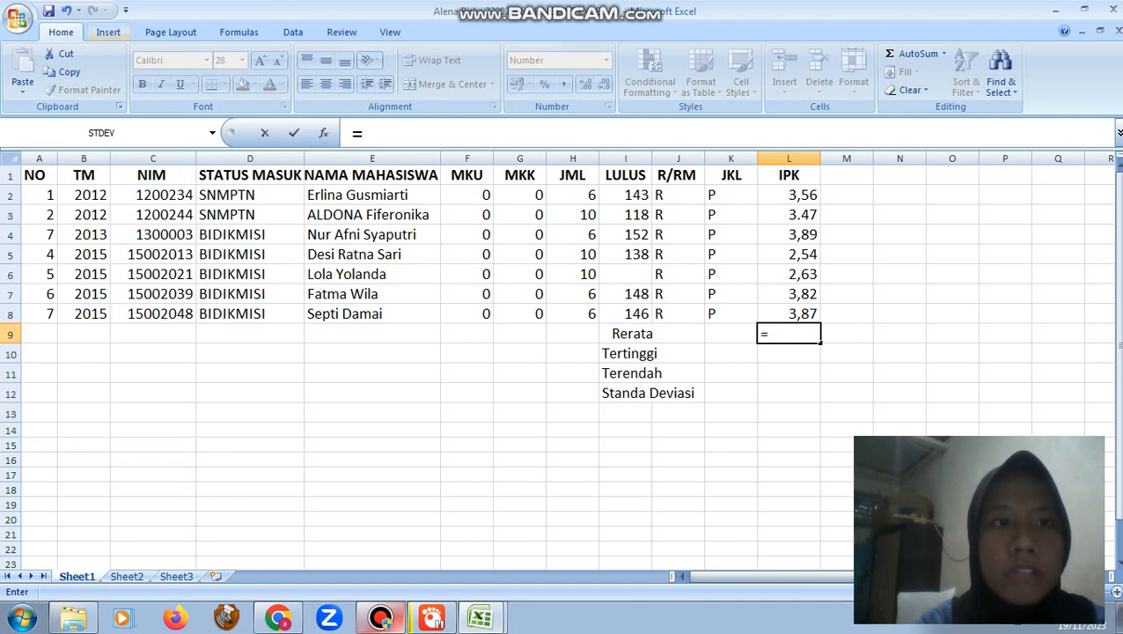
click(108, 33)
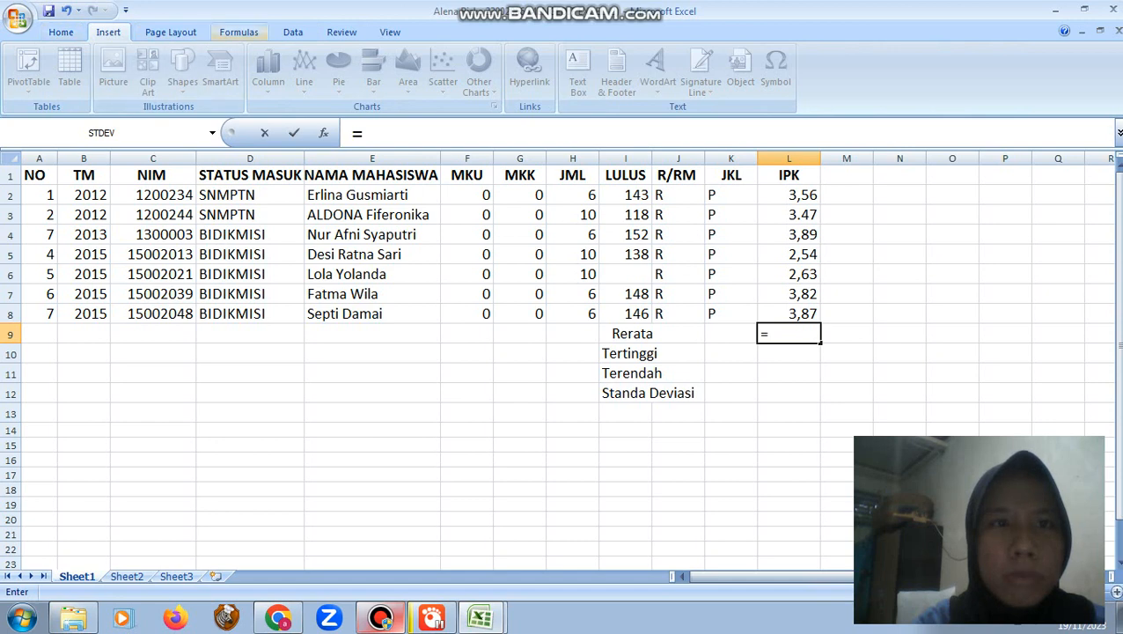
click(239, 33)
click(26, 72)
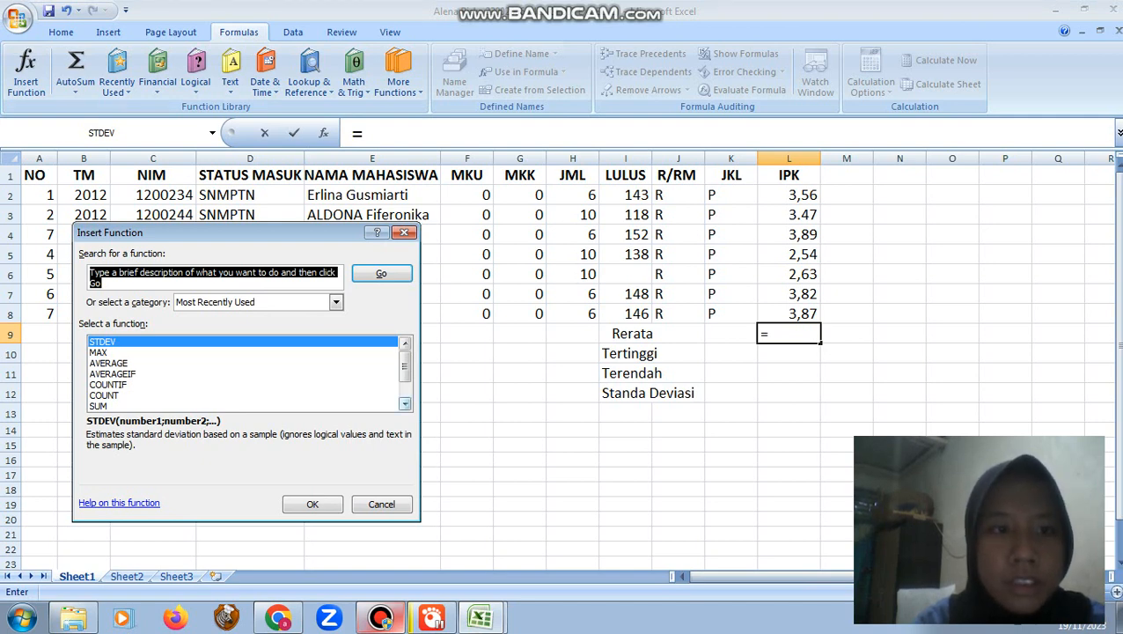
click(109, 363)
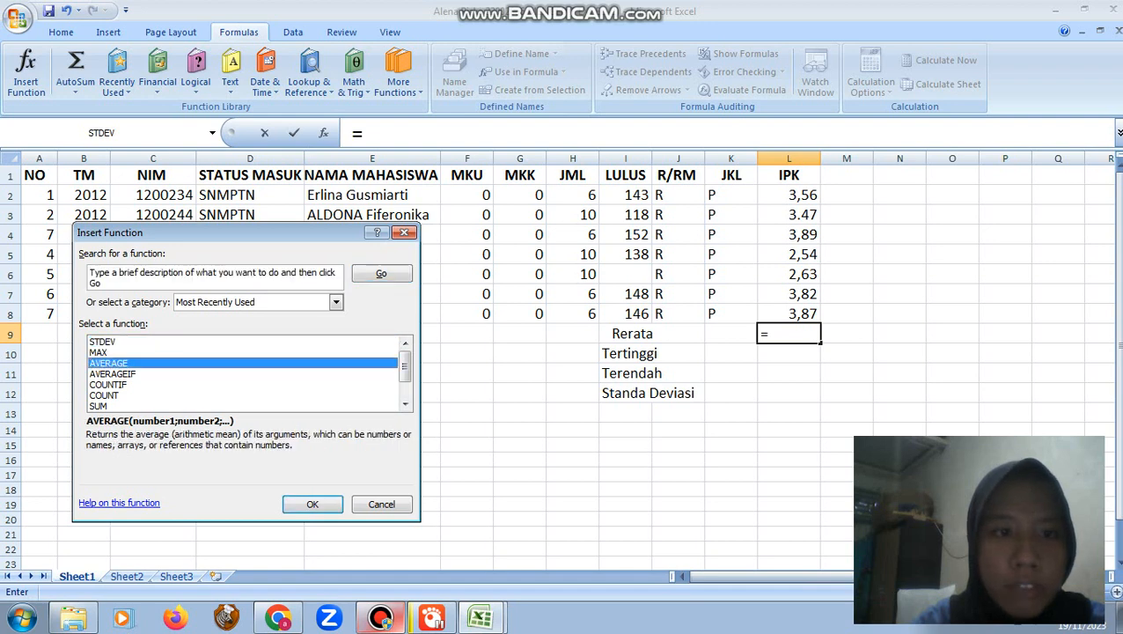
key(Return)
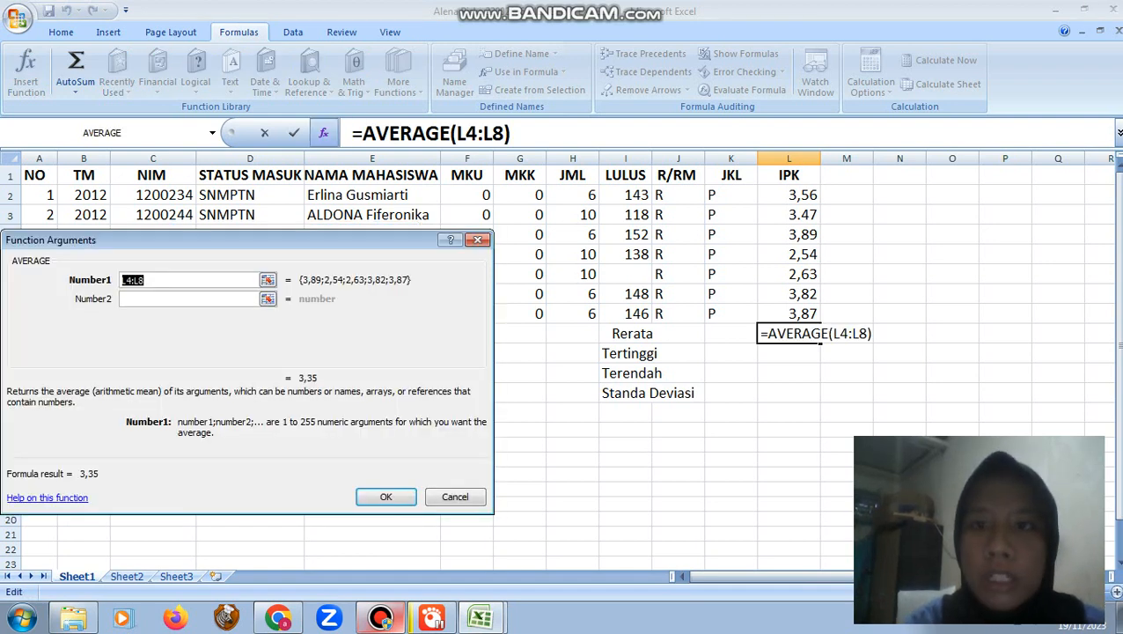
click(789, 195)
drag(789, 194, 788, 314)
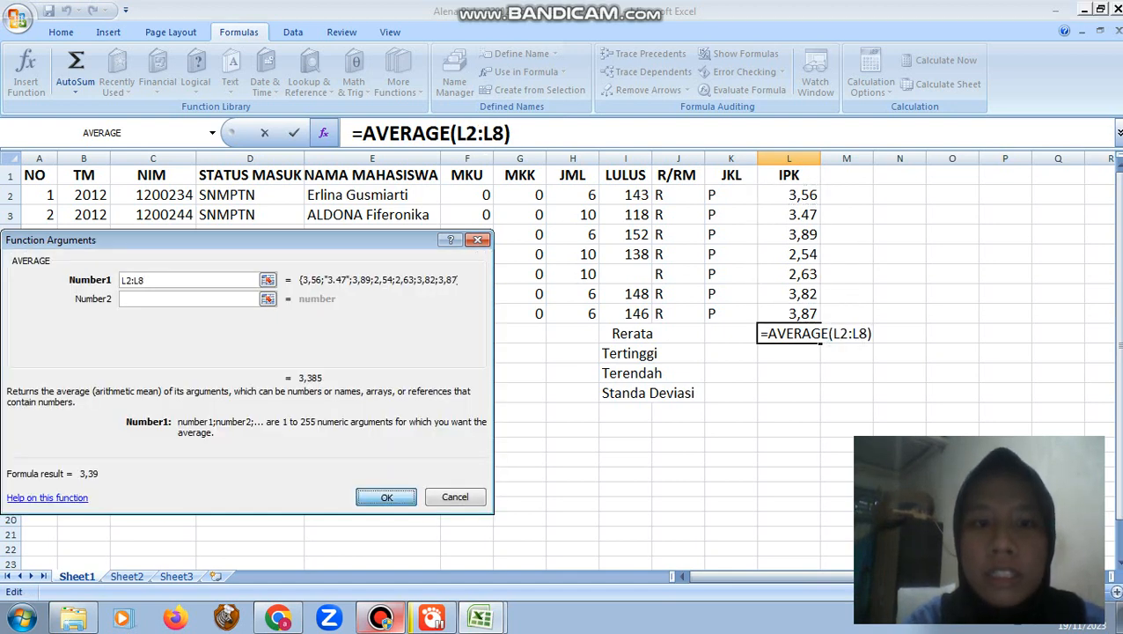
click(386, 496)
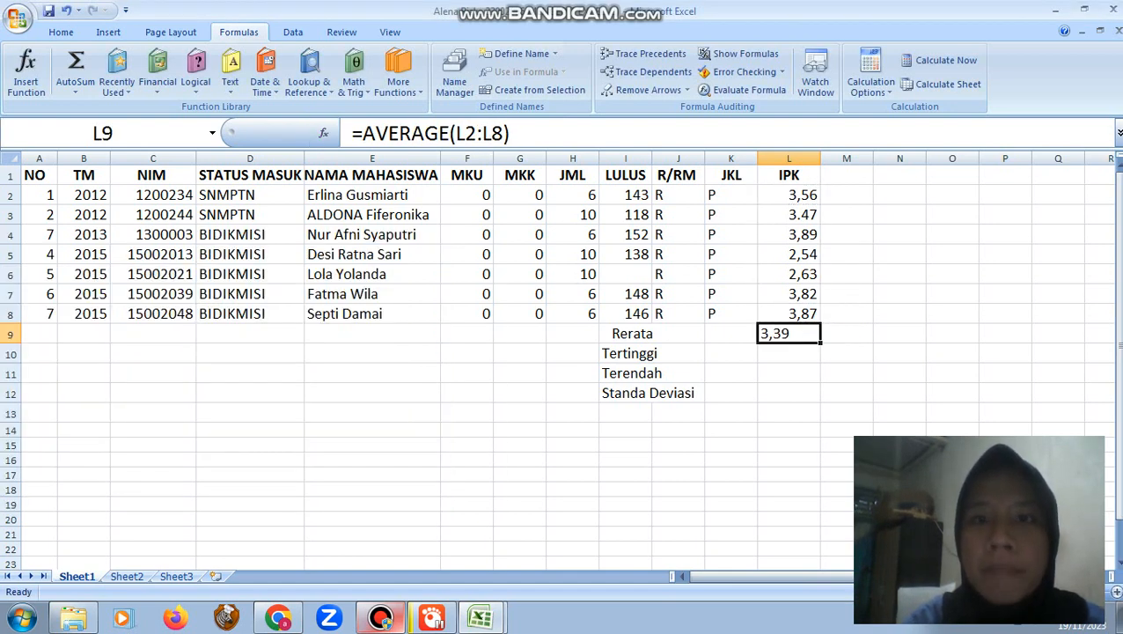
Right-align the average in cell L9
click(61, 31)
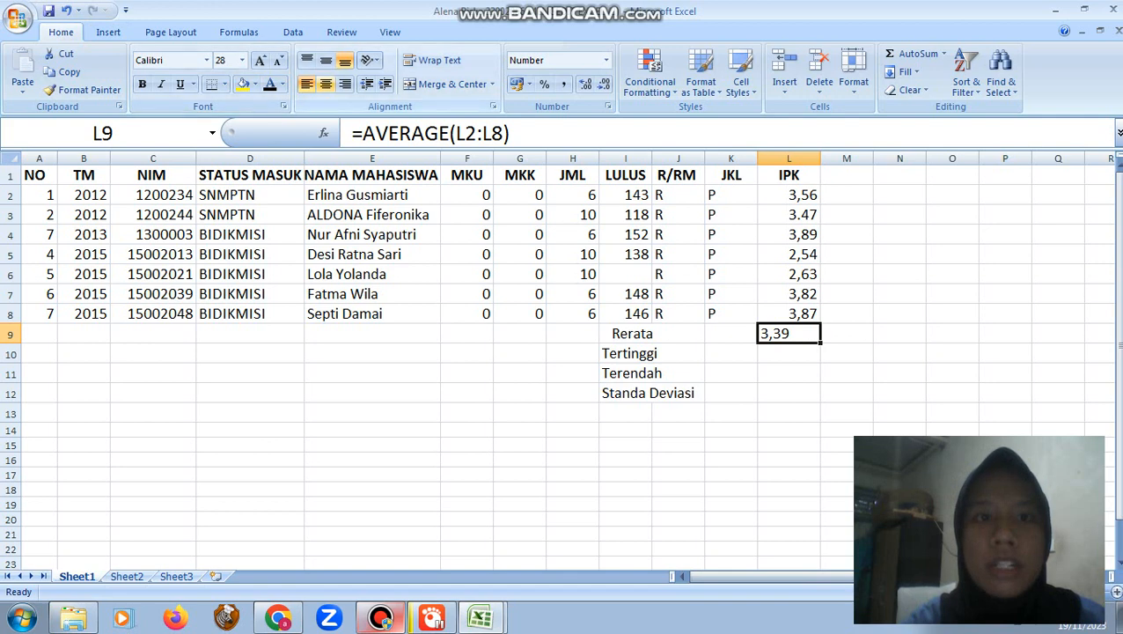
click(326, 84)
click(345, 84)
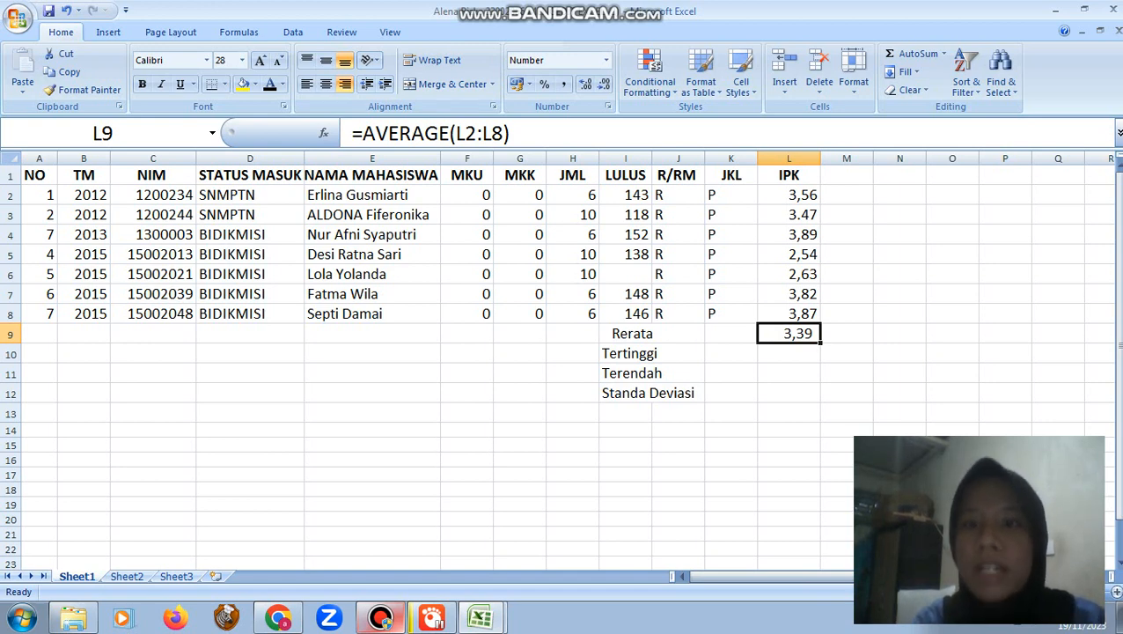
Find the highest IPK in cell L10 by inserting the MAX function over the range L2:L8
click(788, 353)
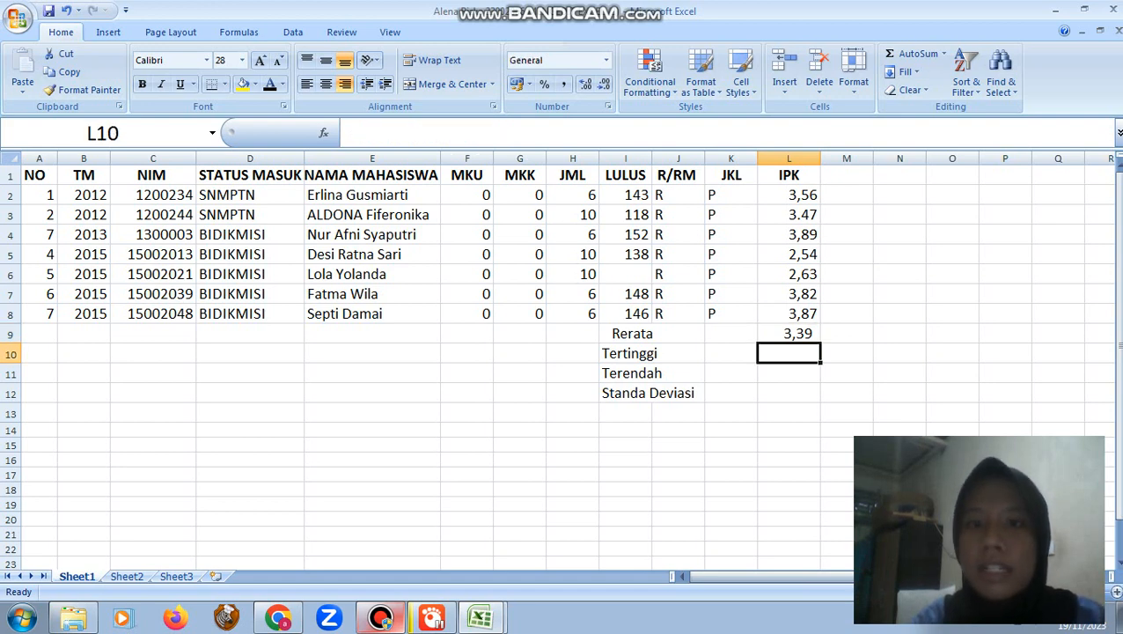
text(=)
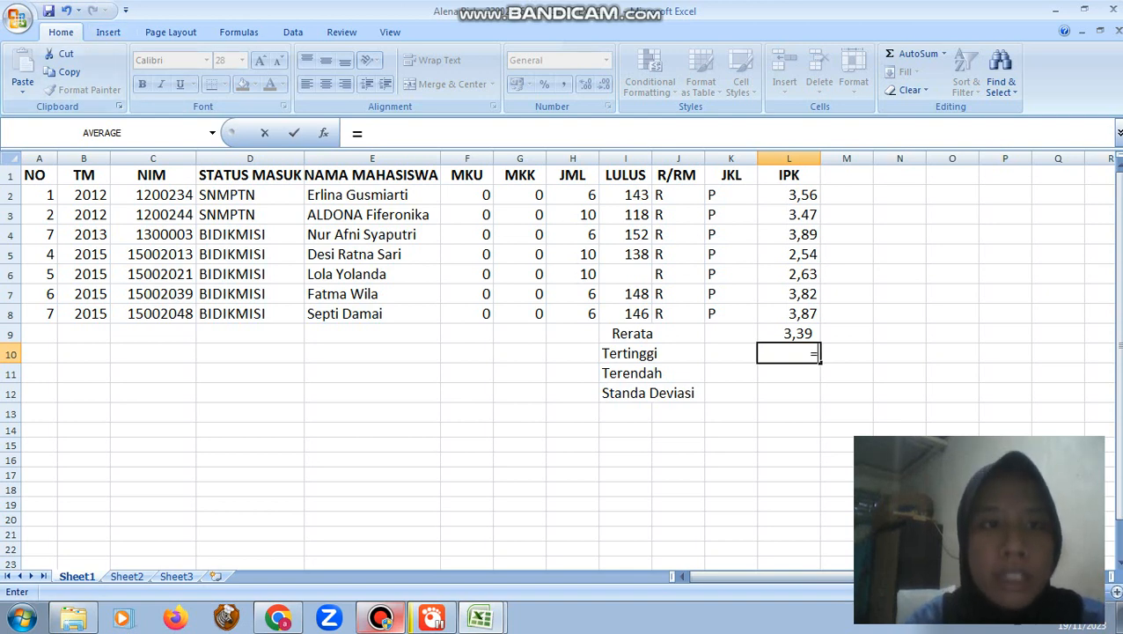
click(212, 132)
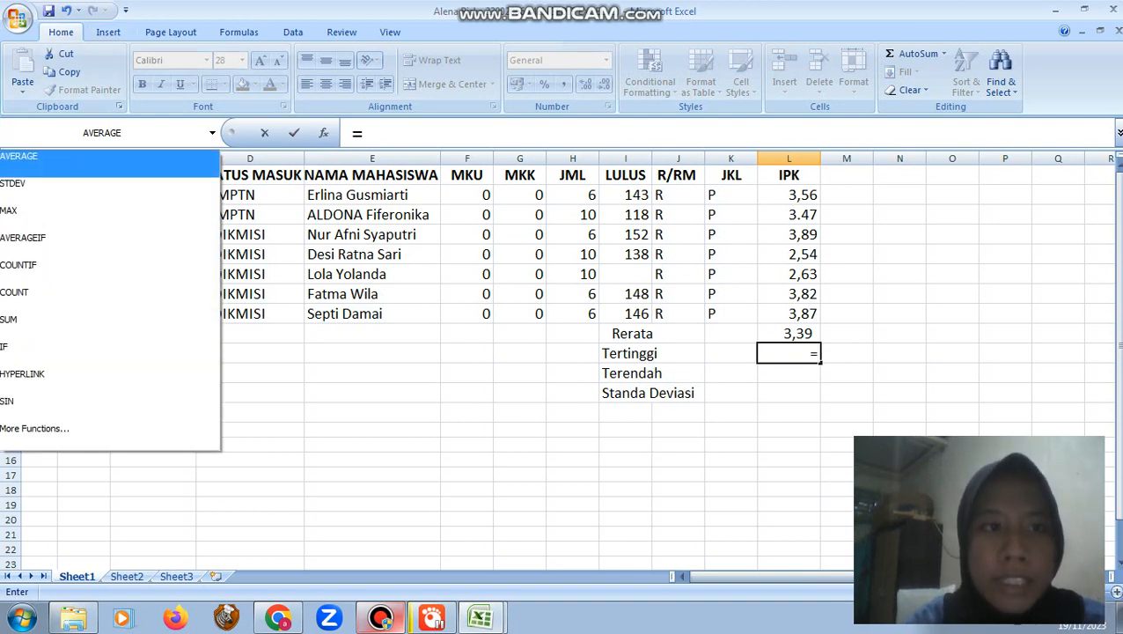
key(Down)
key(Down)
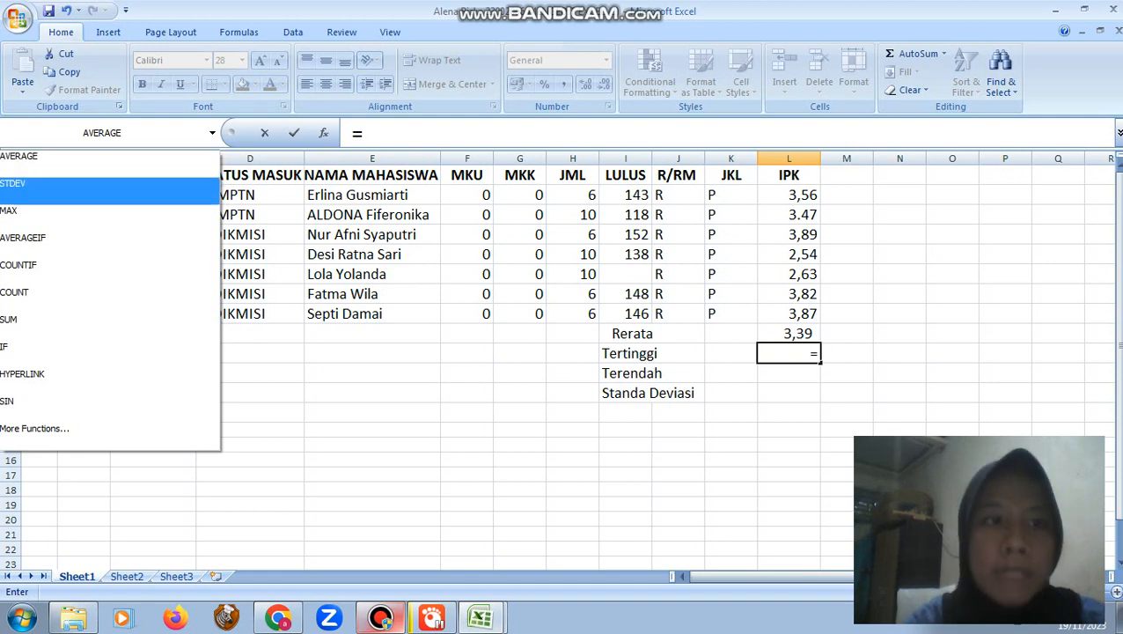
key(Return)
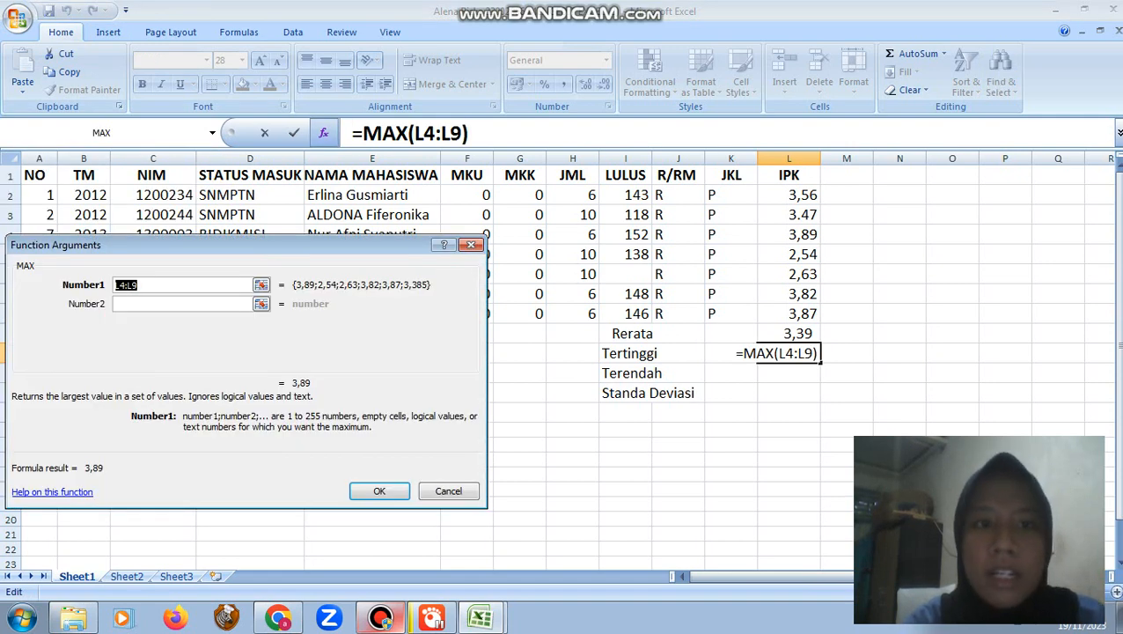
drag(788, 195, 792, 315)
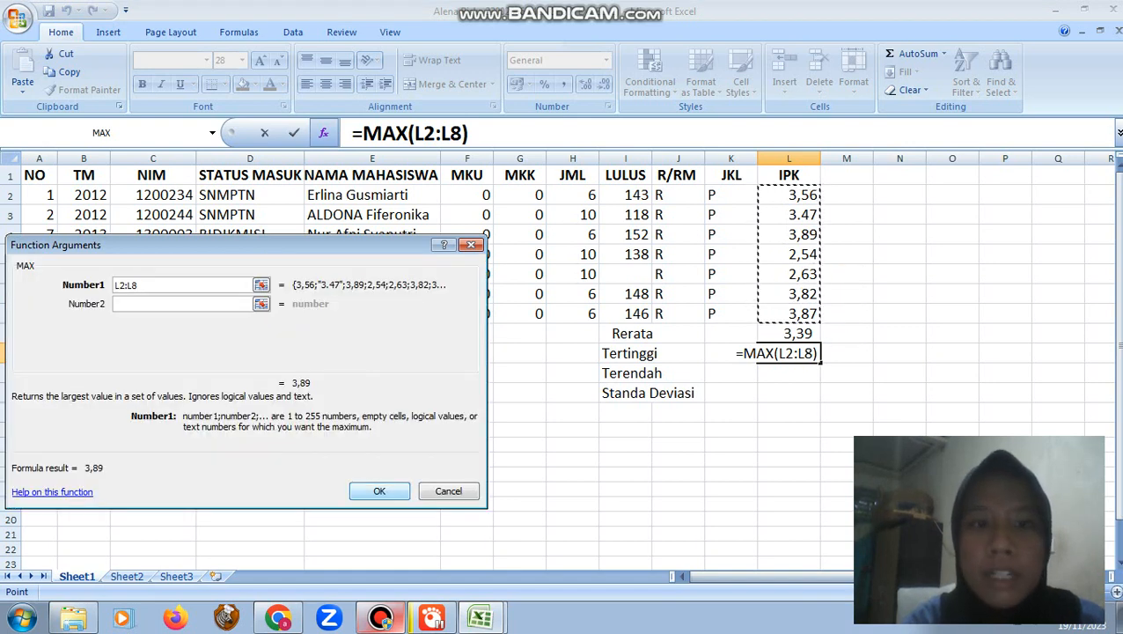
click(379, 491)
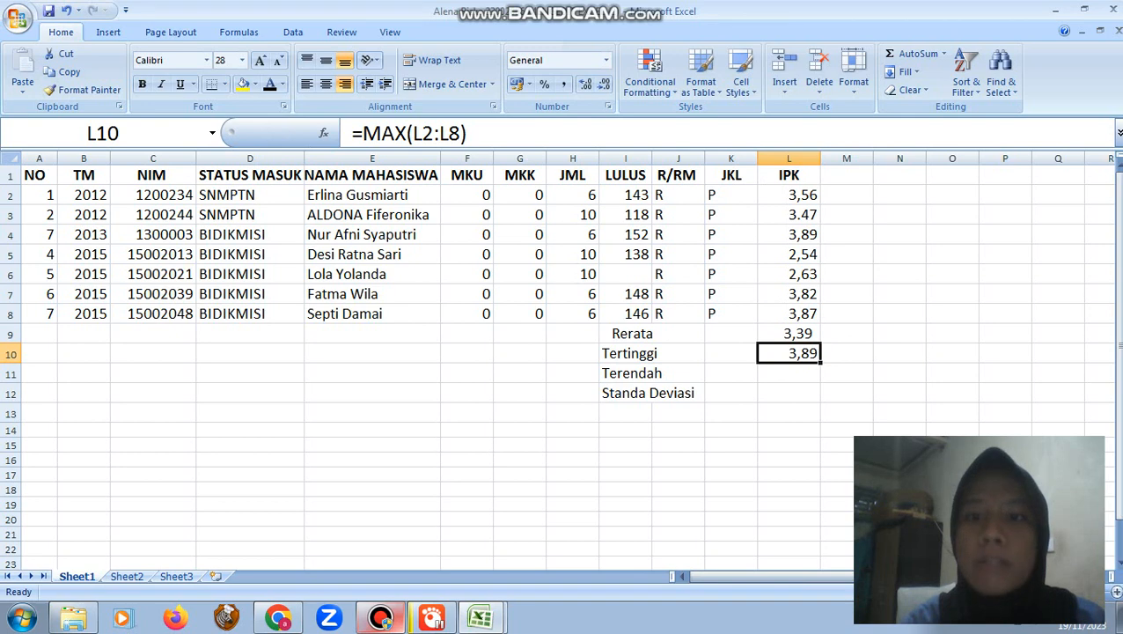
click(789, 333)
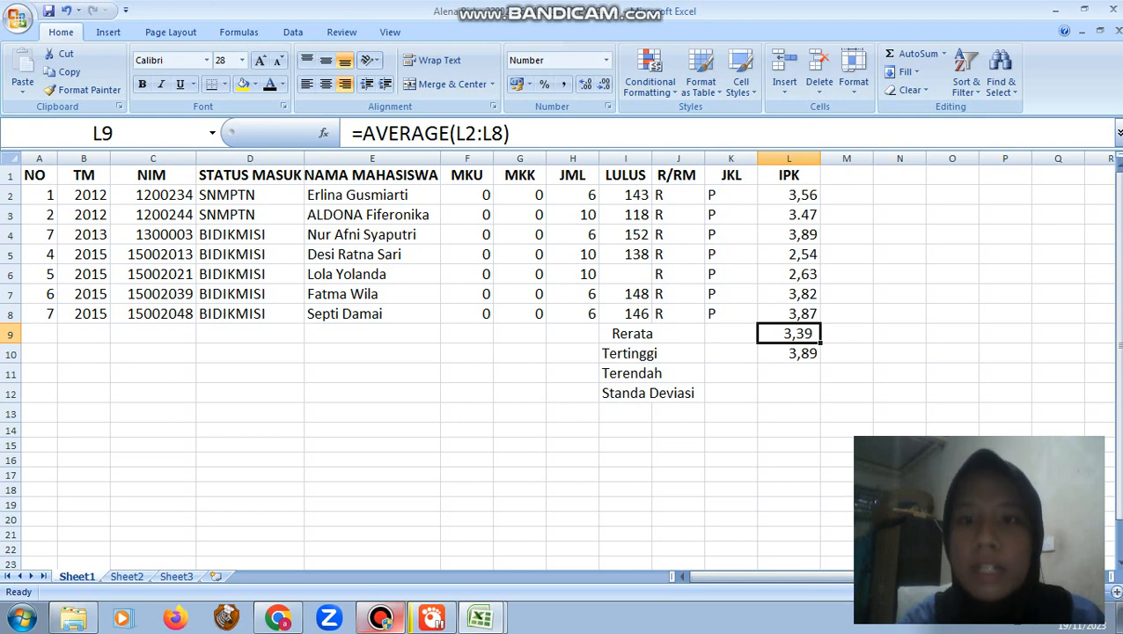
Begin a formula in cell L11 for the Terendah row and set the Insert Function category to All
click(789, 373)
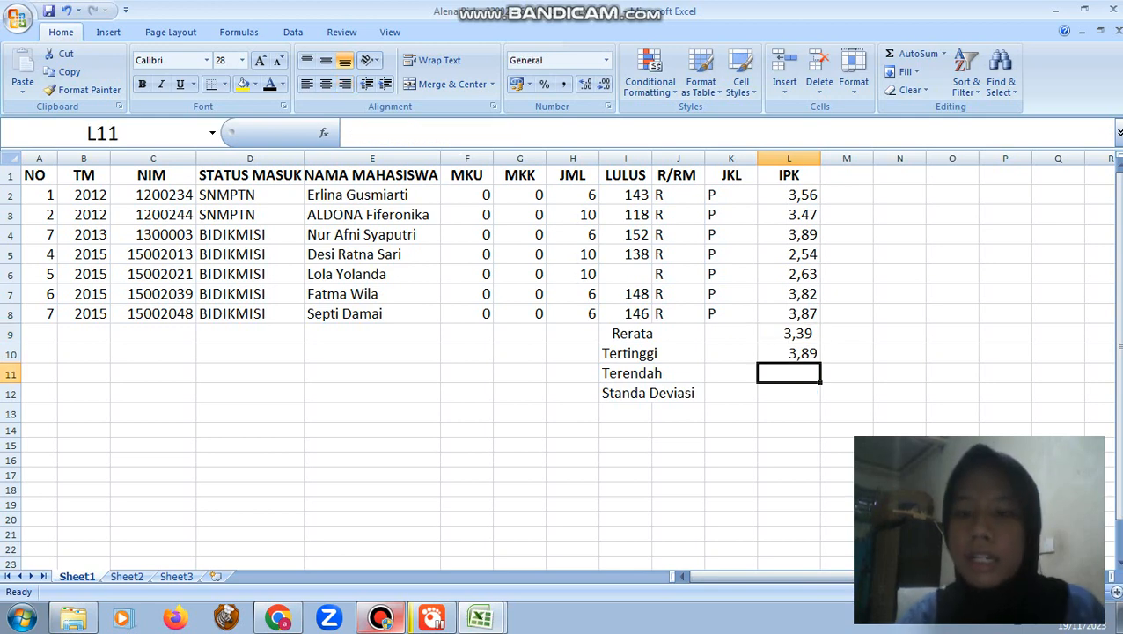
text(=)
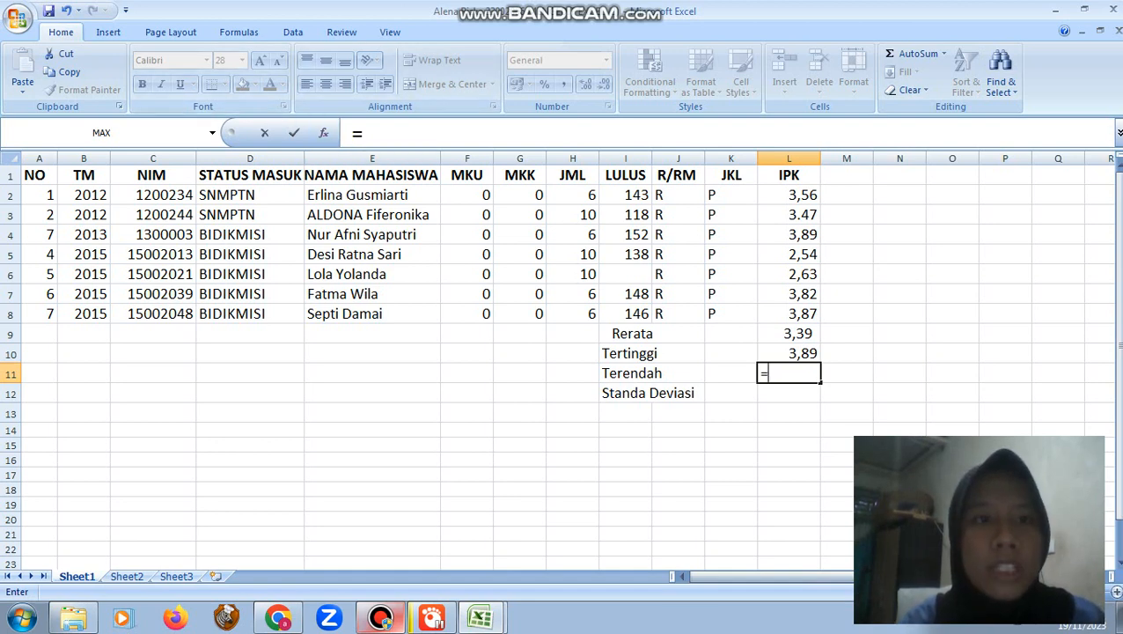
click(213, 133)
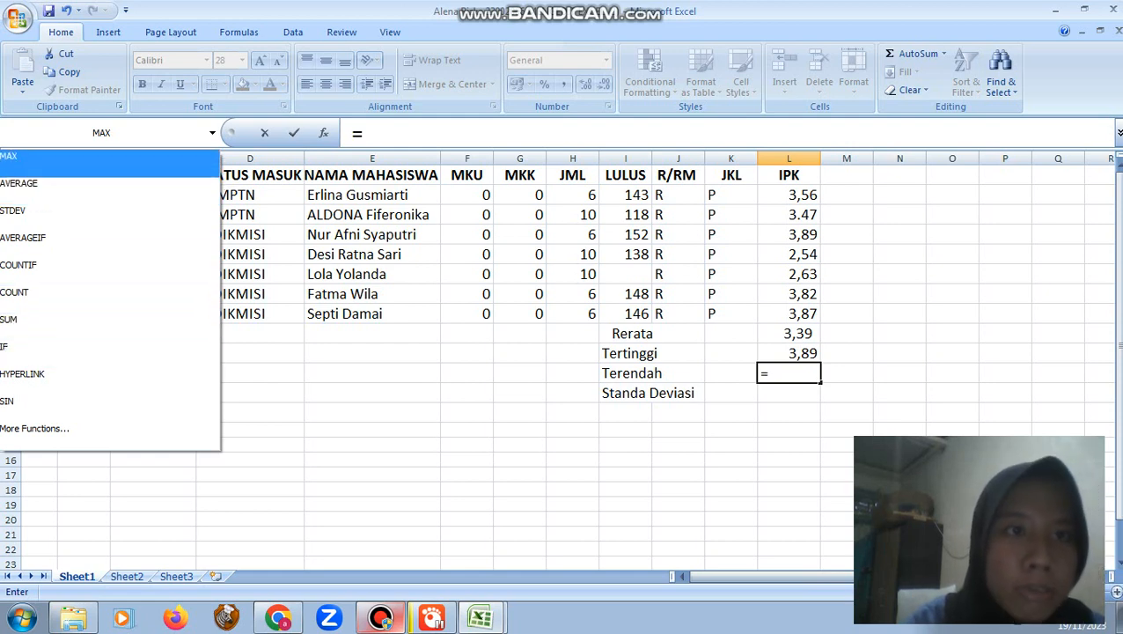
click(108, 32)
click(109, 33)
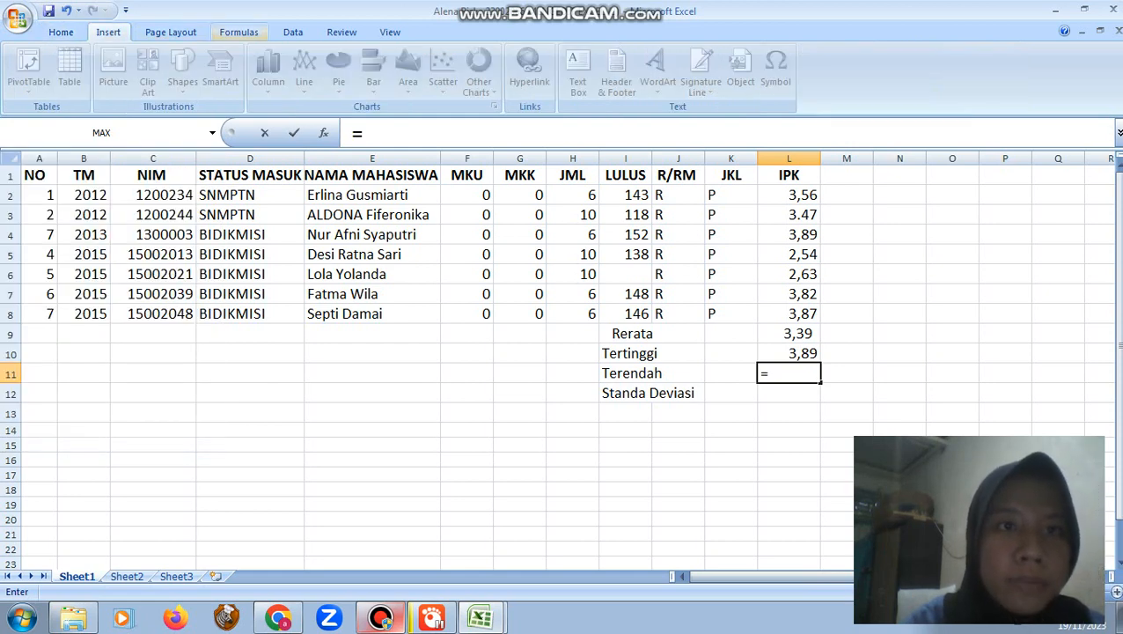
click(239, 32)
click(25, 70)
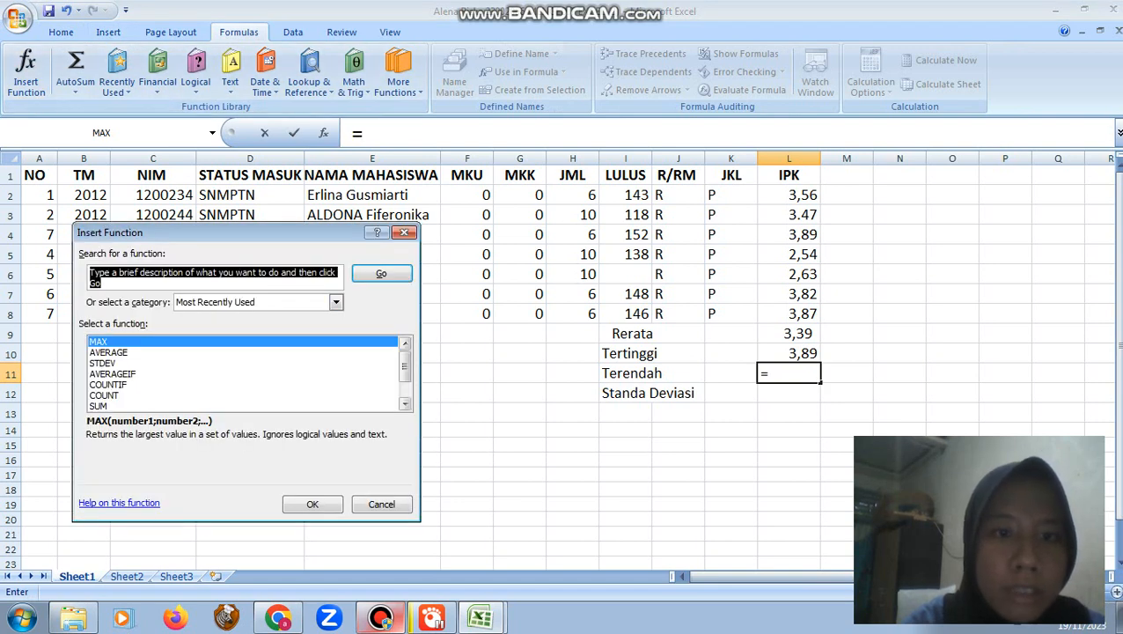
click(404, 403)
click(404, 404)
click(404, 403)
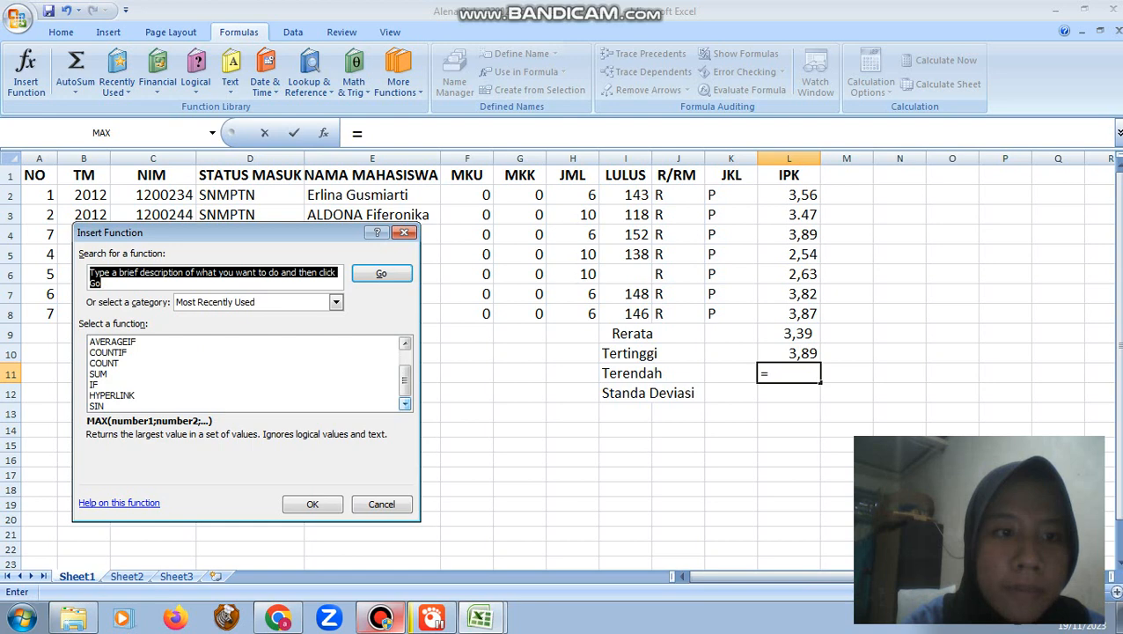
click(336, 302)
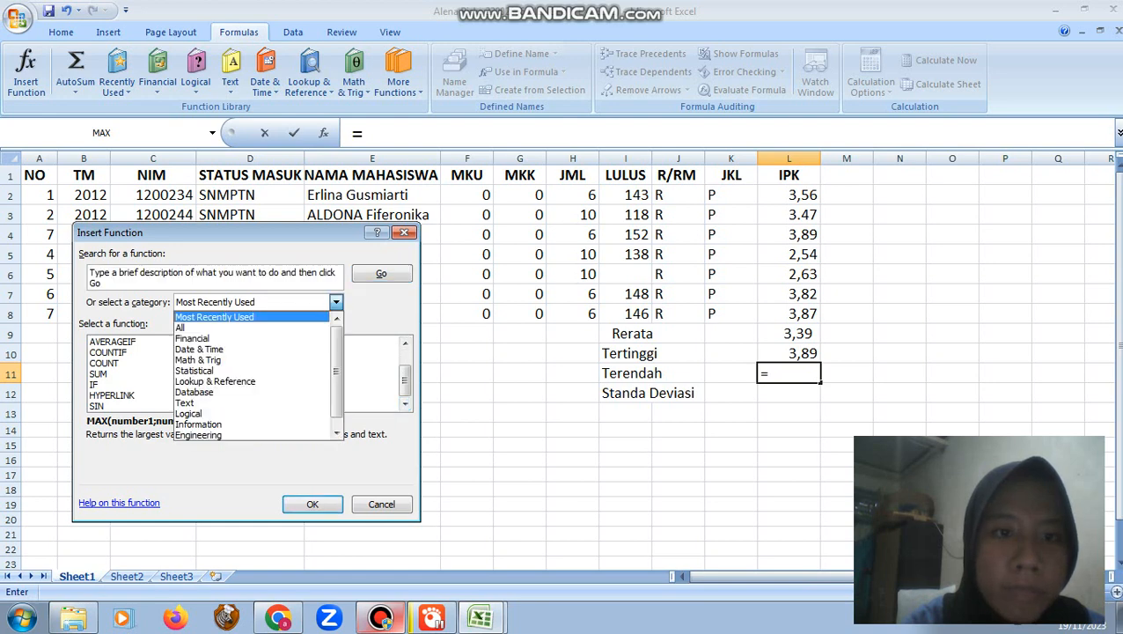
click(180, 328)
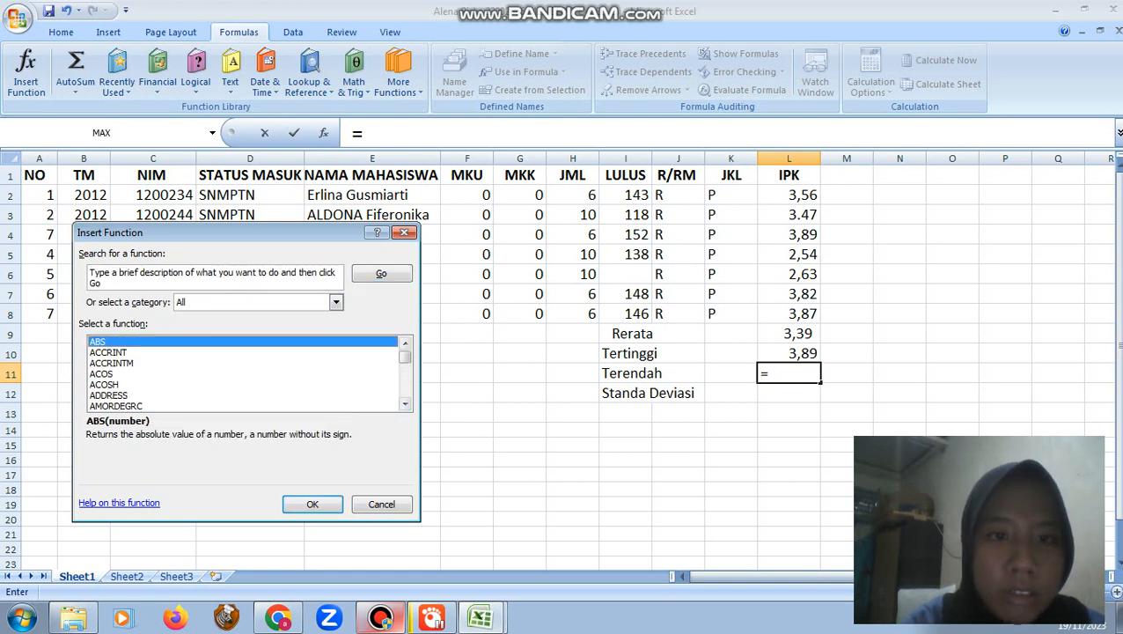
Choose the MIN function for the formula in the Terendah cell L11
click(404, 403)
click(404, 403)
click(404, 403)
click(404, 403)
click(404, 404)
click(404, 403)
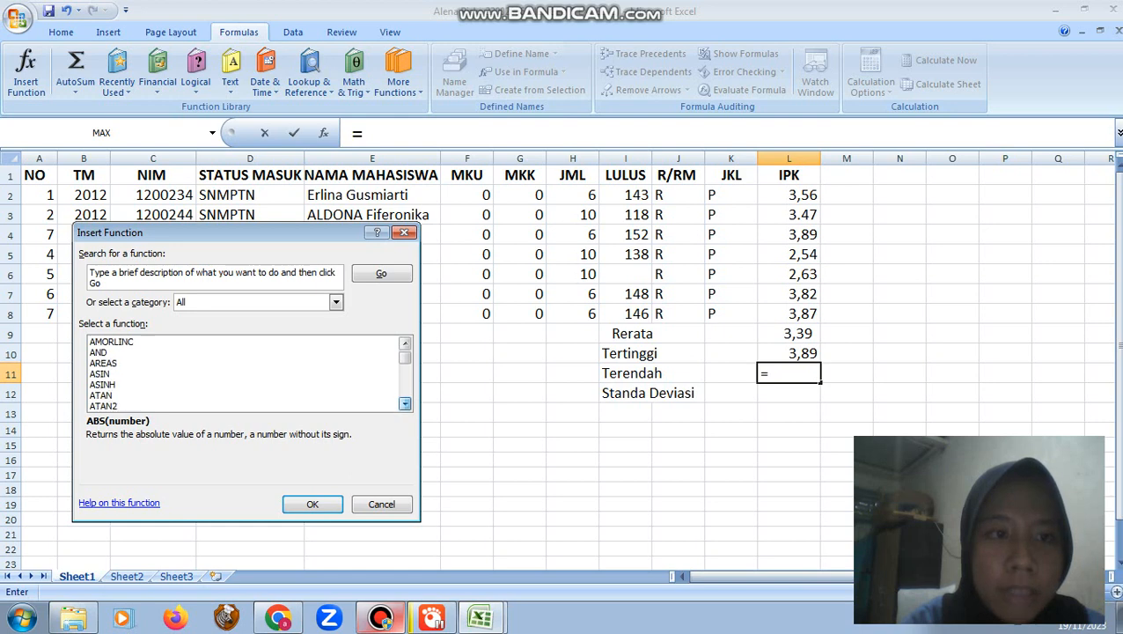
click(404, 403)
click(404, 403)
click(405, 403)
click(404, 403)
click(404, 404)
click(404, 403)
click(404, 404)
click(404, 403)
click(405, 403)
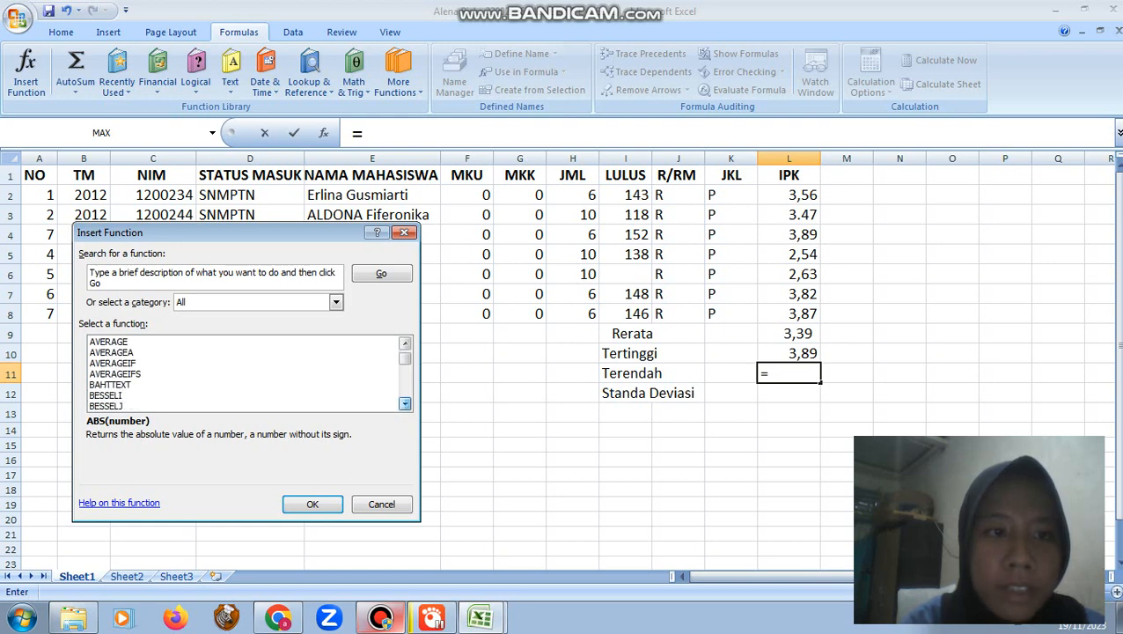
click(404, 403)
click(404, 403)
click(404, 403)
click(404, 404)
click(404, 403)
click(404, 404)
click(405, 403)
click(404, 404)
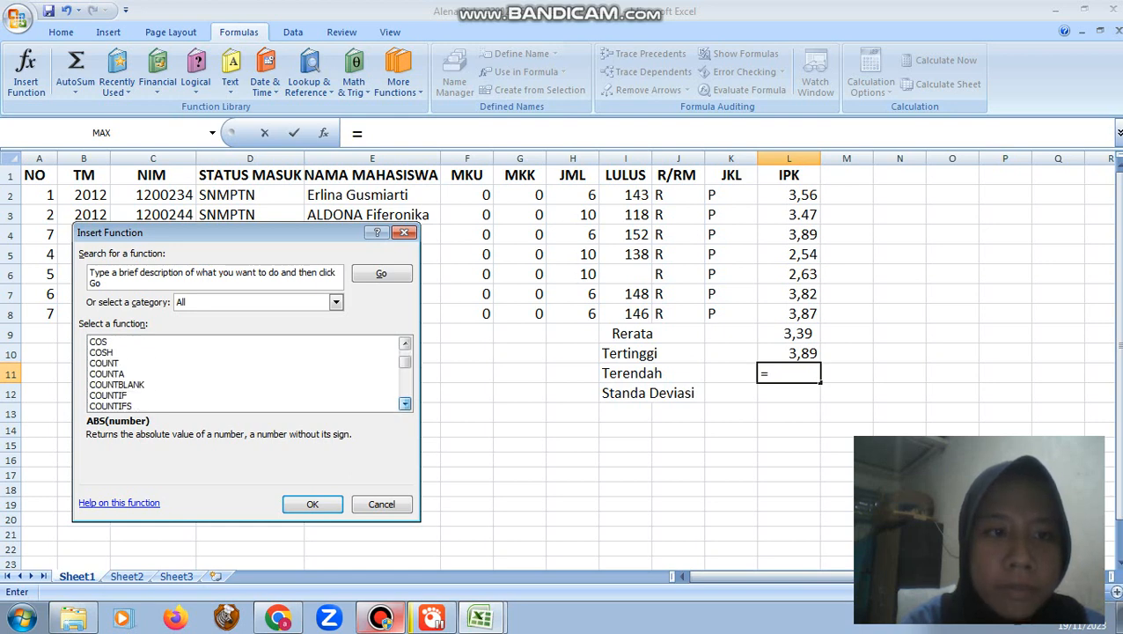
click(404, 404)
click(405, 404)
click(405, 403)
click(404, 404)
click(404, 403)
click(405, 403)
click(404, 403)
click(404, 403)
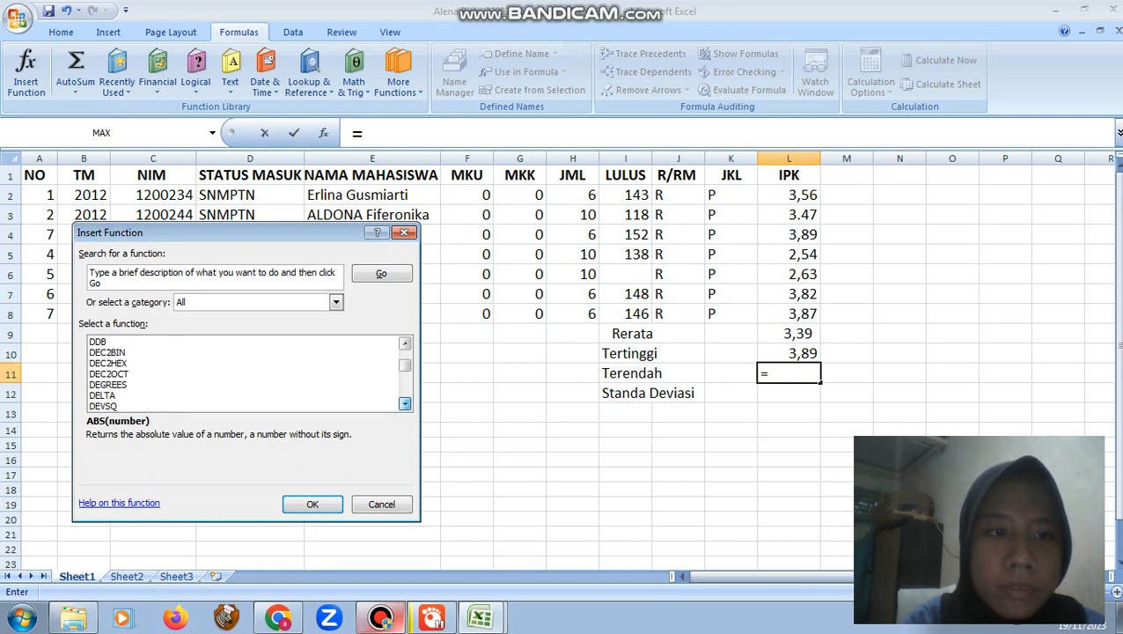
click(404, 404)
click(404, 403)
click(404, 404)
click(404, 403)
click(404, 403)
click(404, 404)
click(404, 403)
click(404, 403)
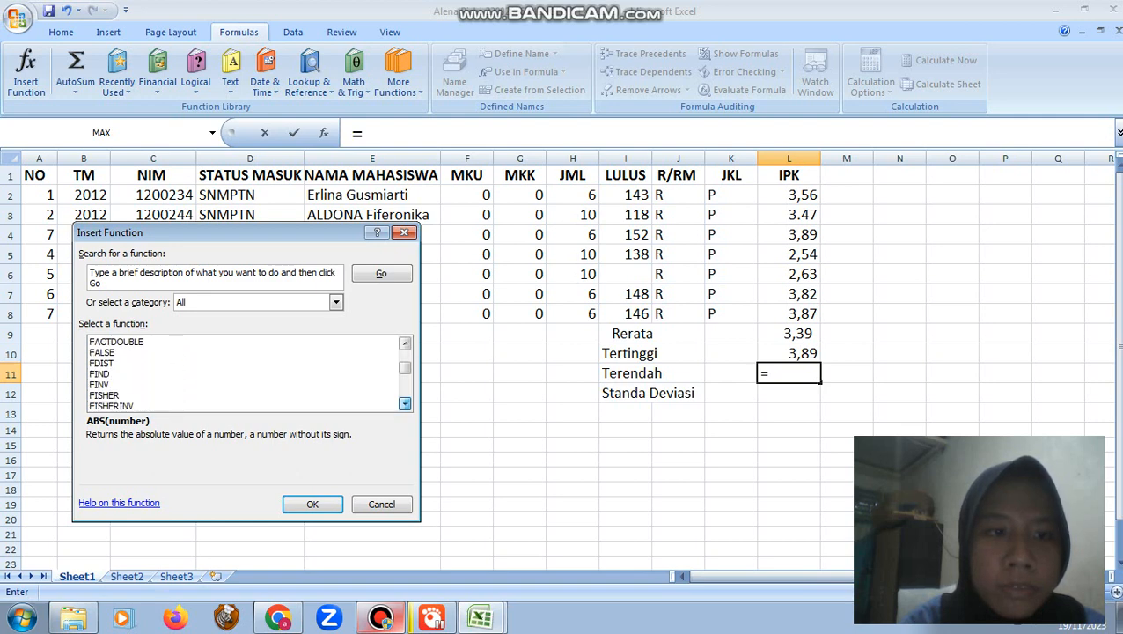
click(404, 404)
click(404, 403)
click(404, 403)
click(380, 618)
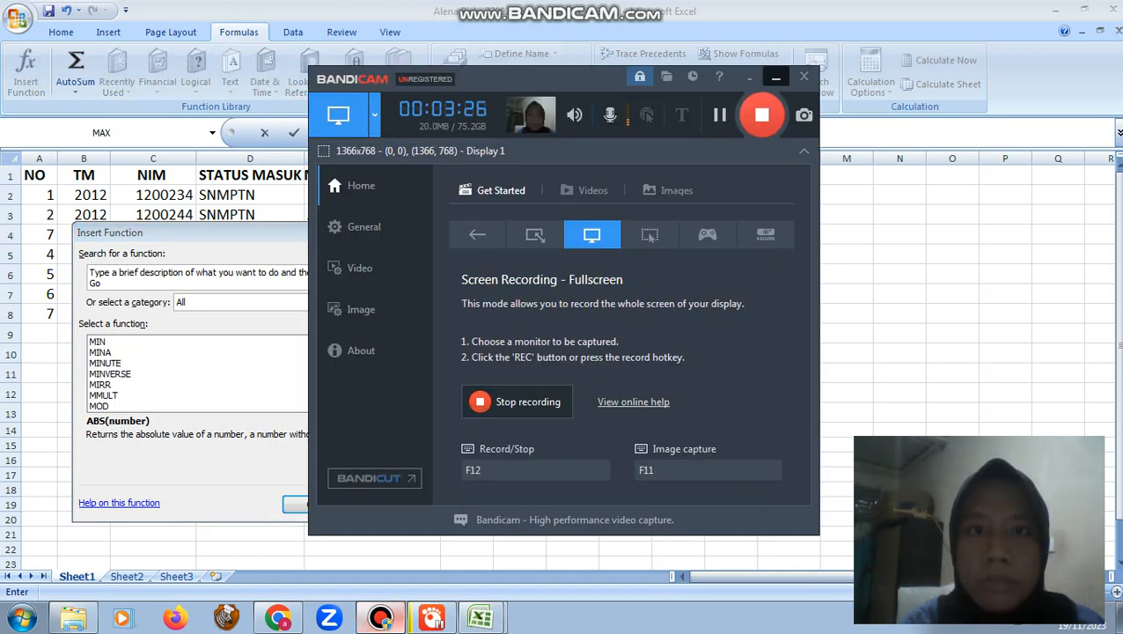
click(776, 77)
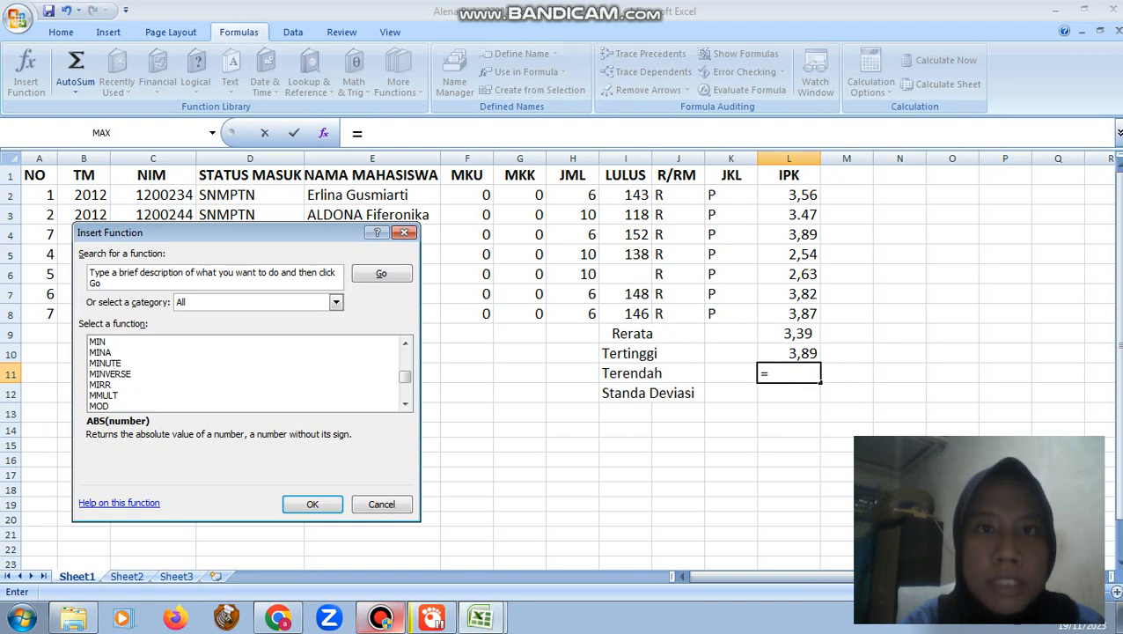
key(Return)
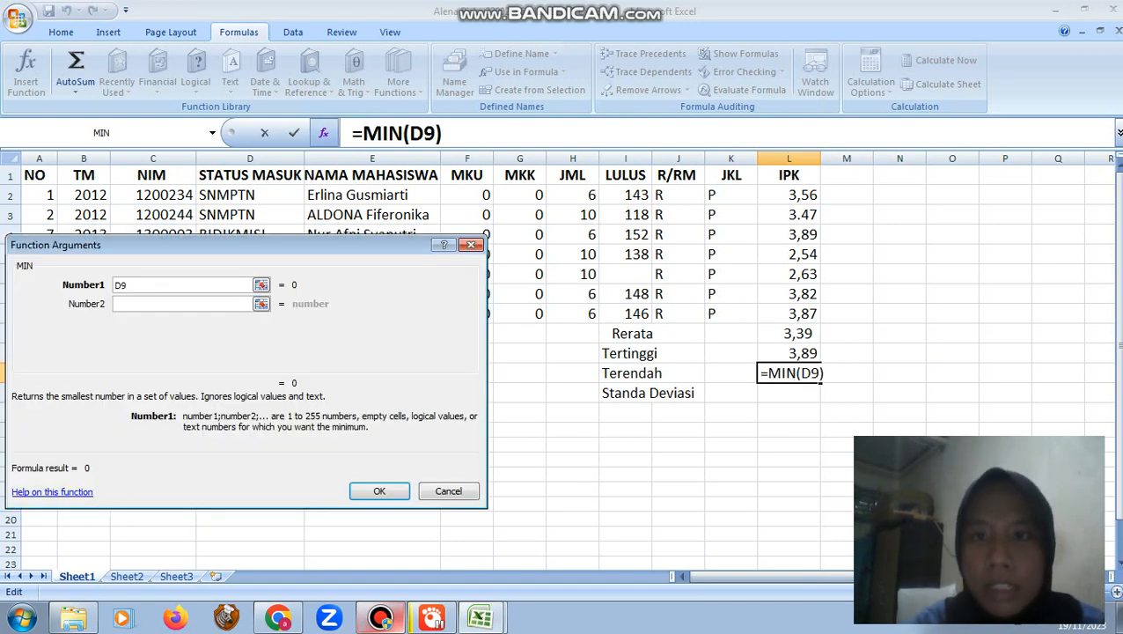
Try to calculate the lowest IPK in cell L11 with D9+L2:L8 as the MIN function's first argument
text(+)
drag(788, 194, 797, 314)
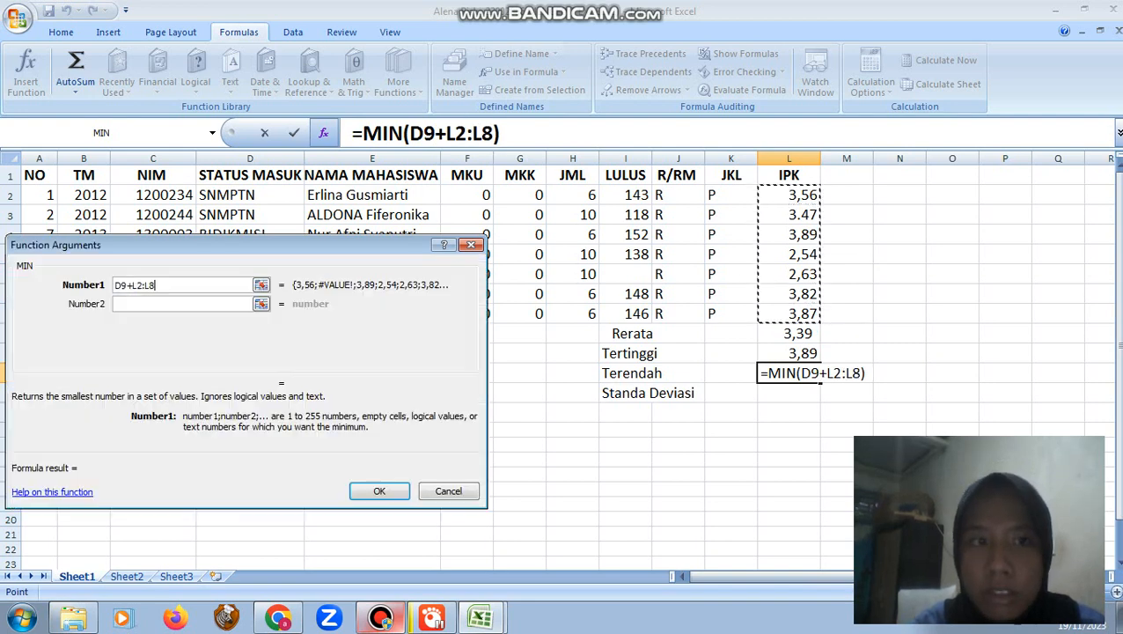
click(379, 491)
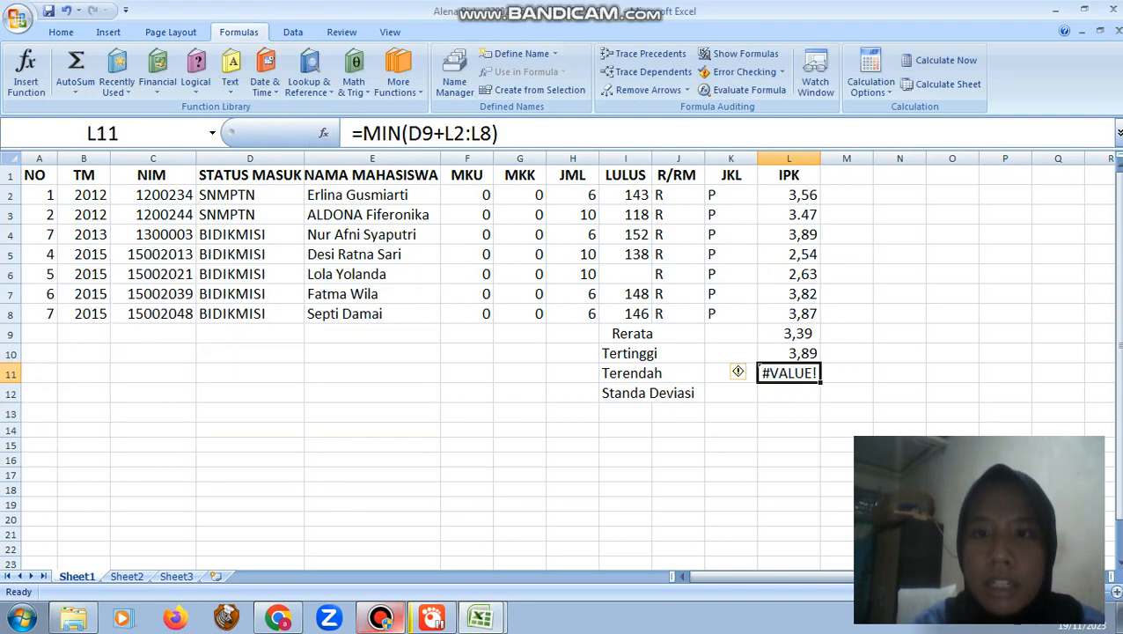
Clear cell L11 and try the formula =L2:L8+MIN(L2:L8) for the lowest IPK
key(BackSpace)
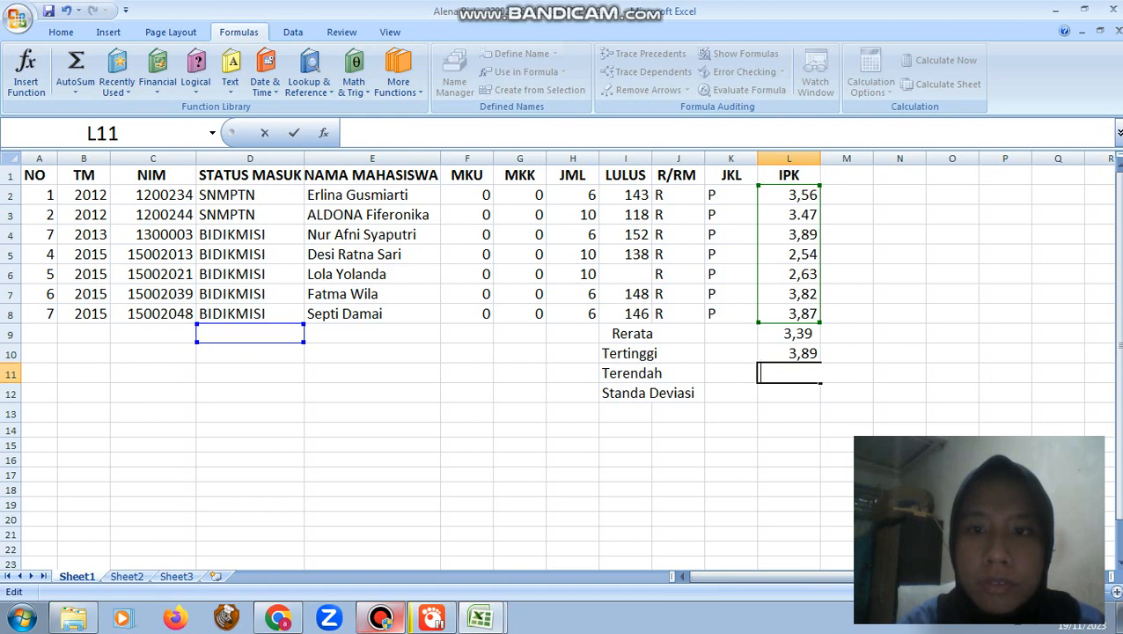
text(=)
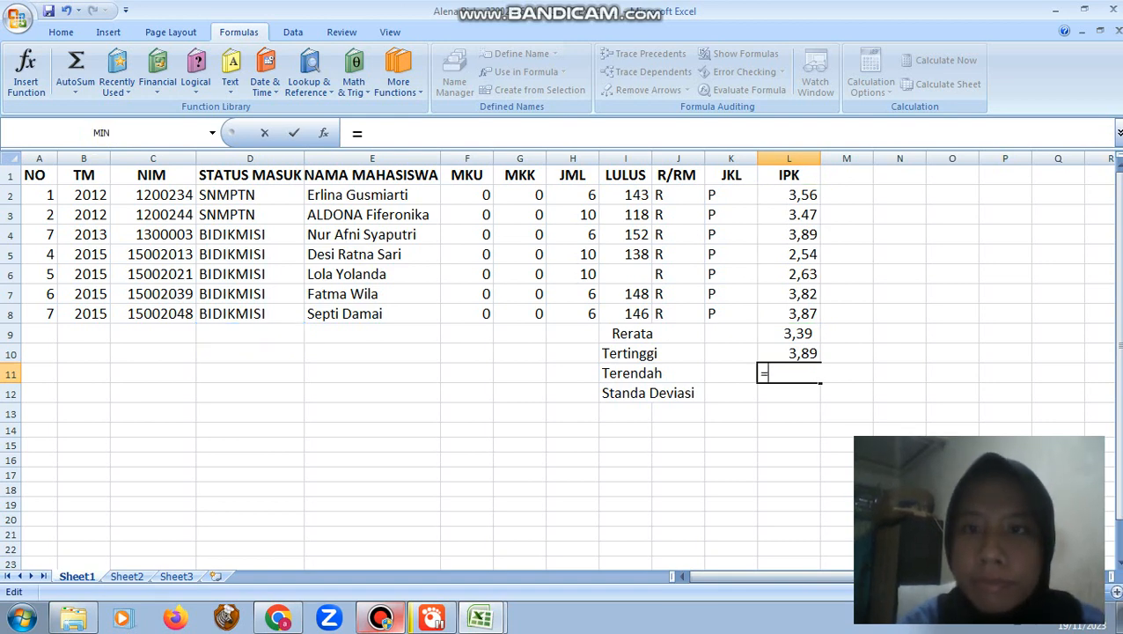
drag(789, 194, 792, 314)
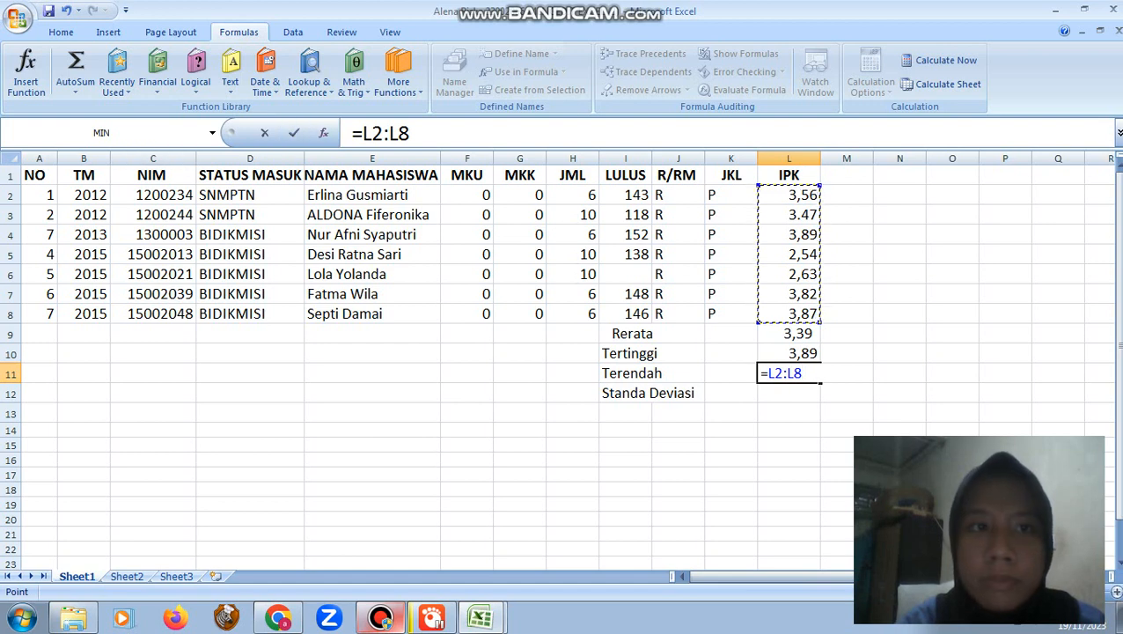
click(212, 132)
click(35, 155)
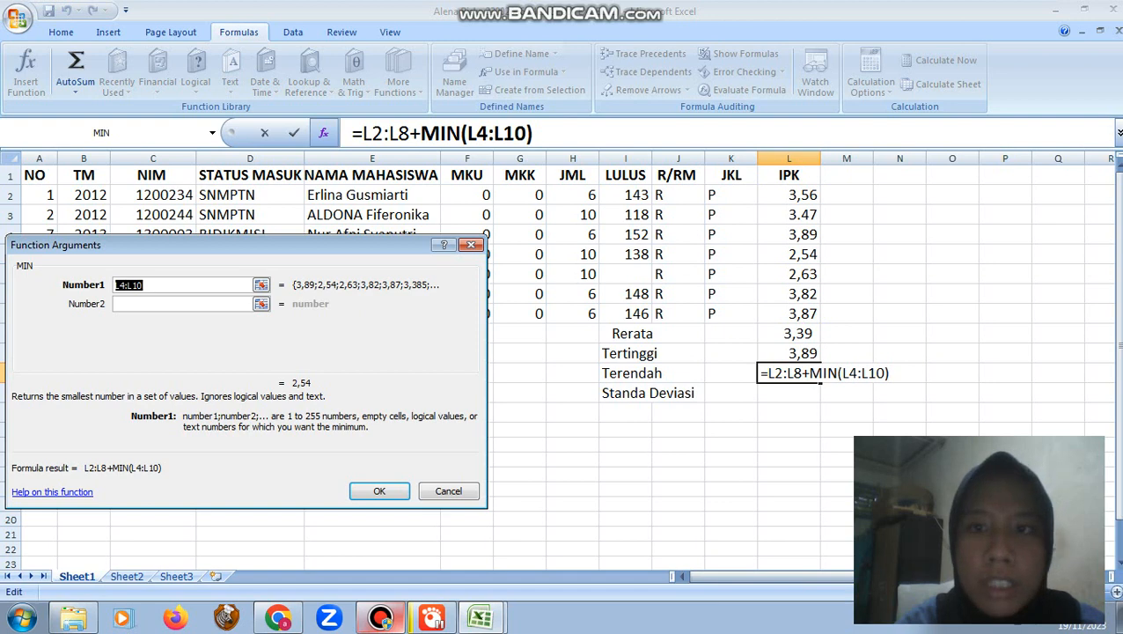
drag(789, 195, 789, 313)
drag(634, 444, 343, 387)
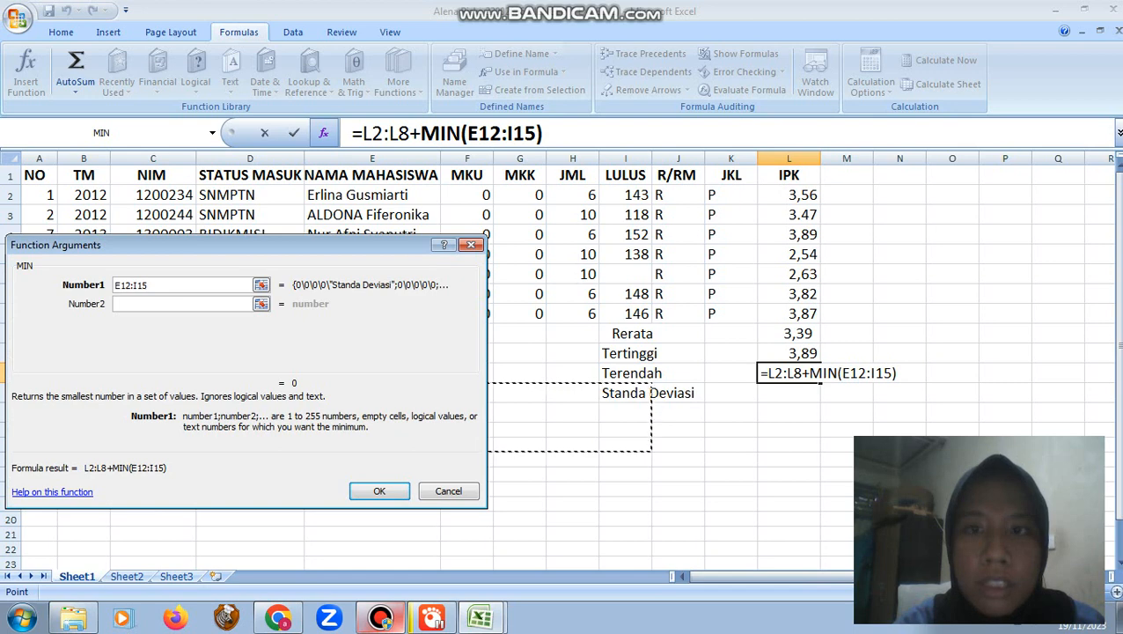
drag(789, 195, 789, 313)
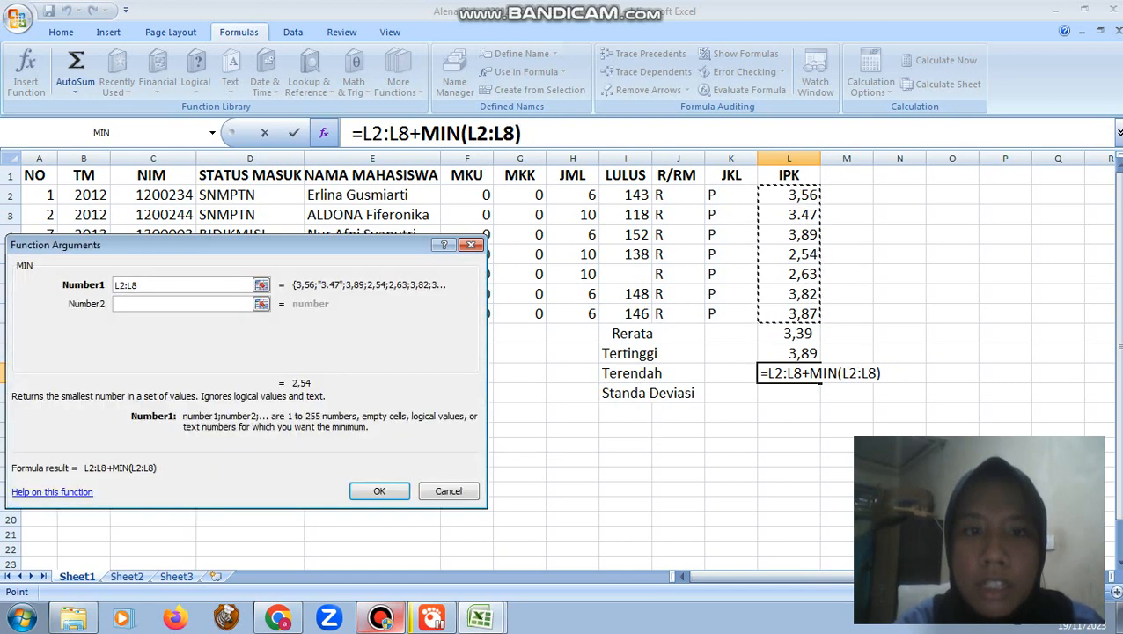
click(380, 490)
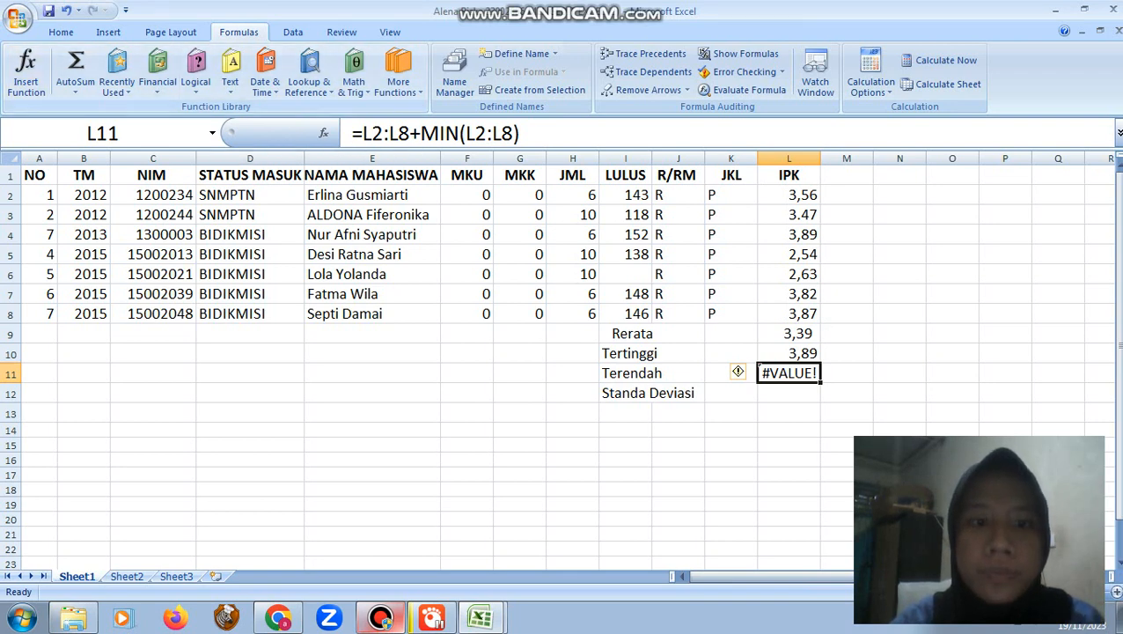
Replace the formula in cell L11 with the MIN function over the range L2:L8 to find the lowest IPK
click(380, 618)
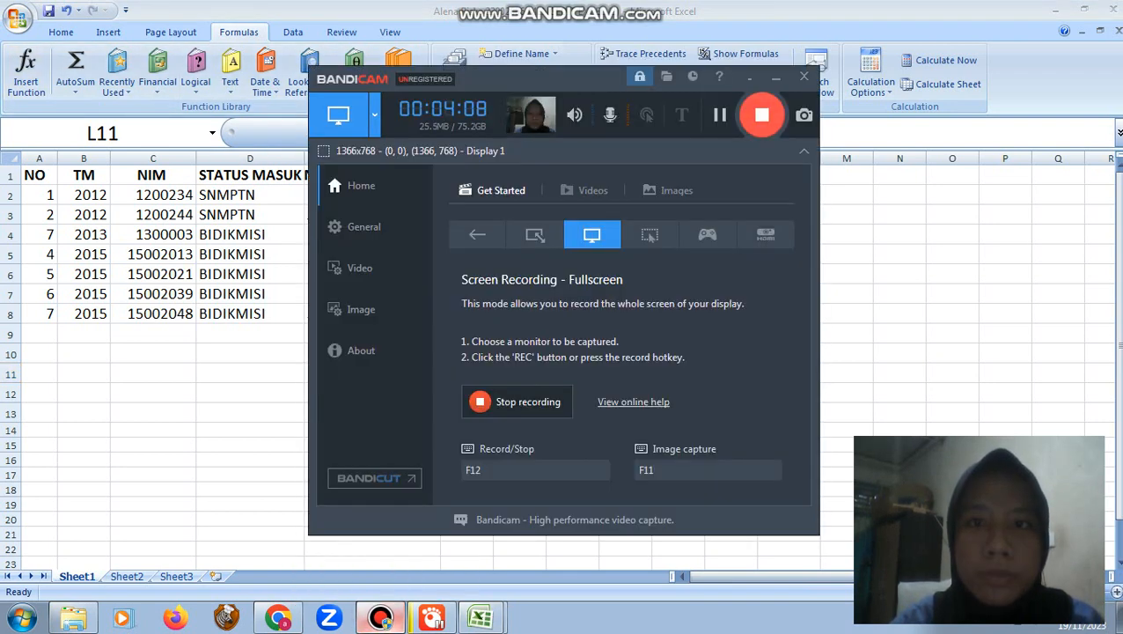
key(F2)
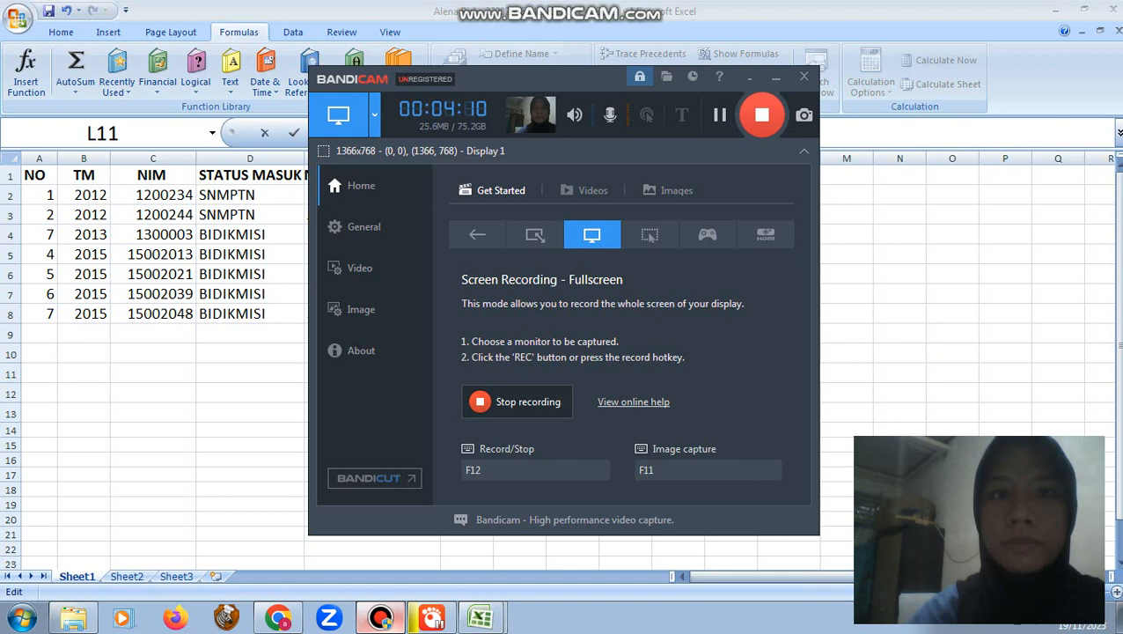
click(776, 78)
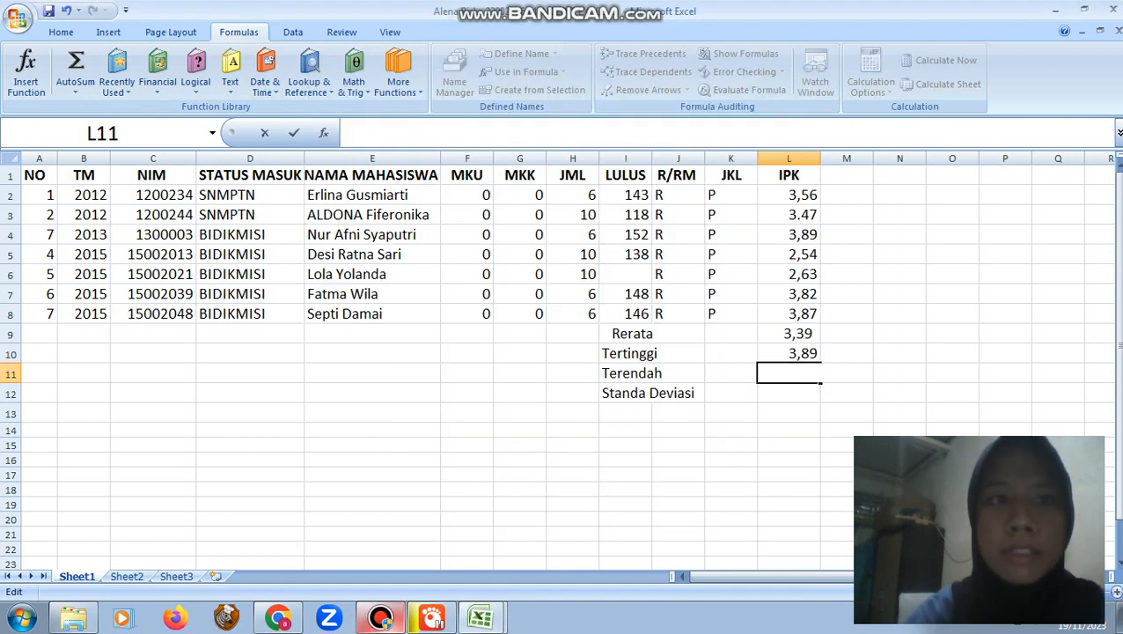
text(=)
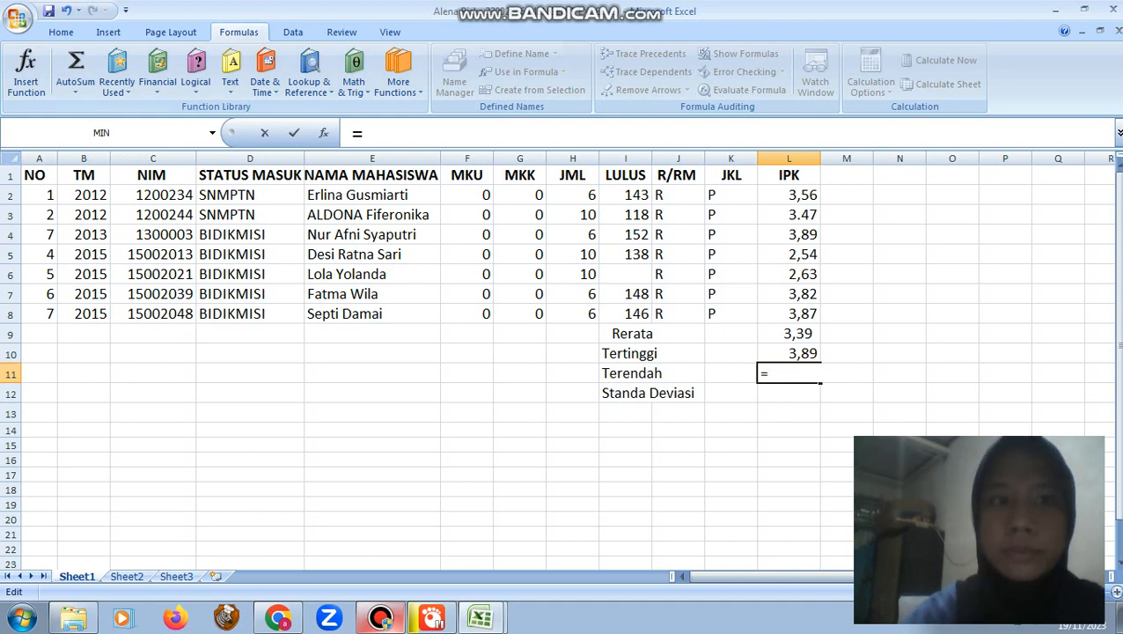
click(212, 133)
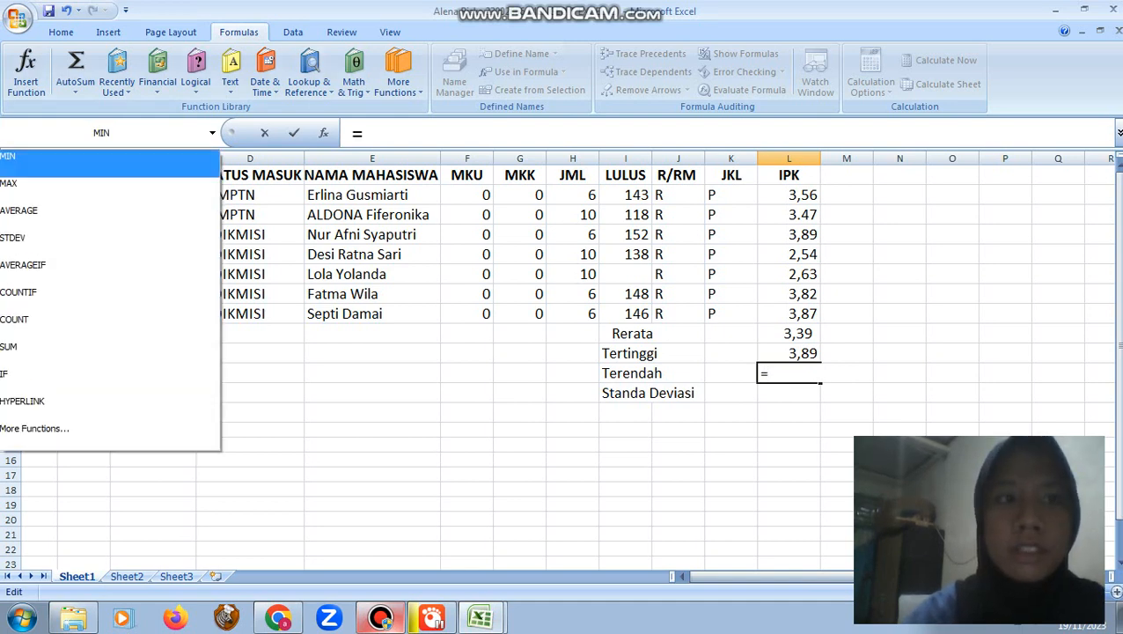
click(101, 162)
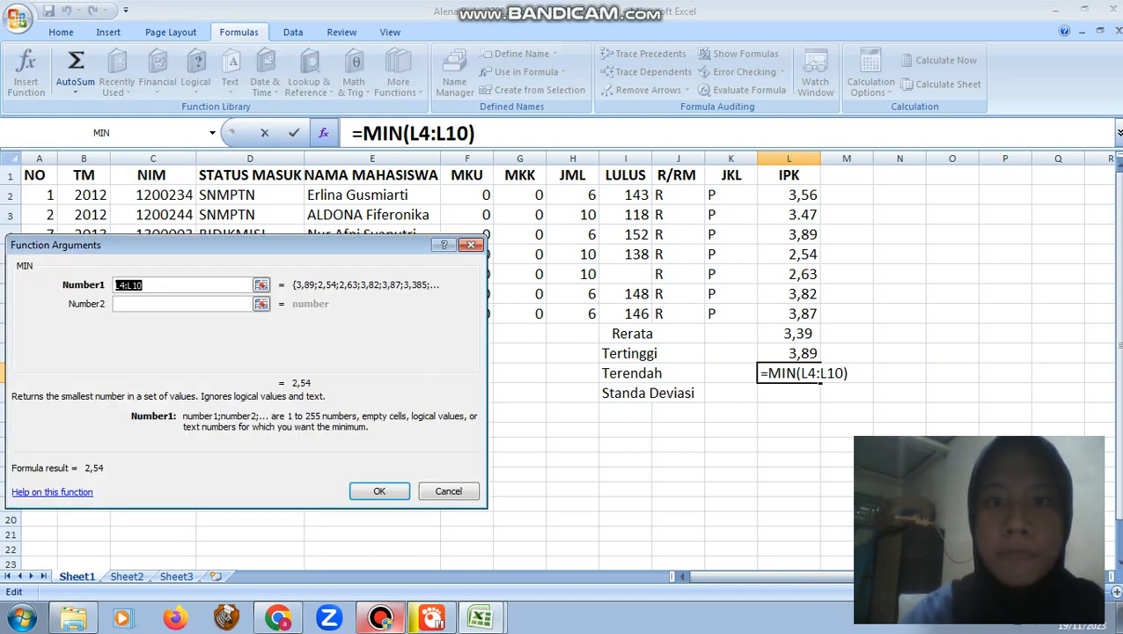
drag(789, 194, 796, 314)
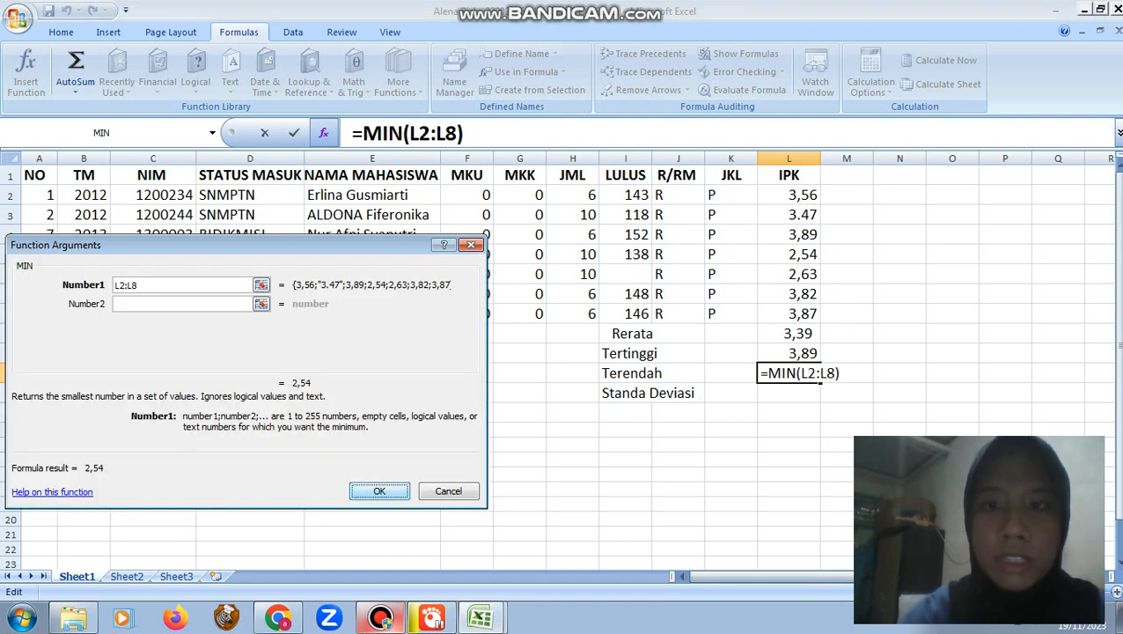
click(380, 490)
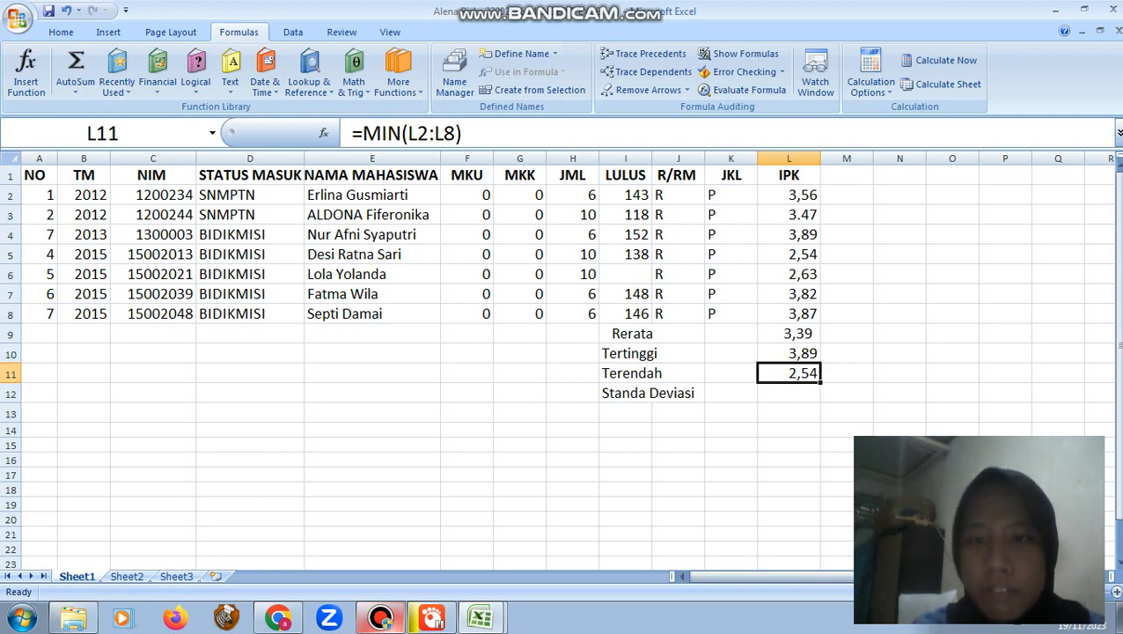
Calculate the standard deviation of the IPK values in cell L12 by inserting the STDEV function over the range L2:L8
click(789, 393)
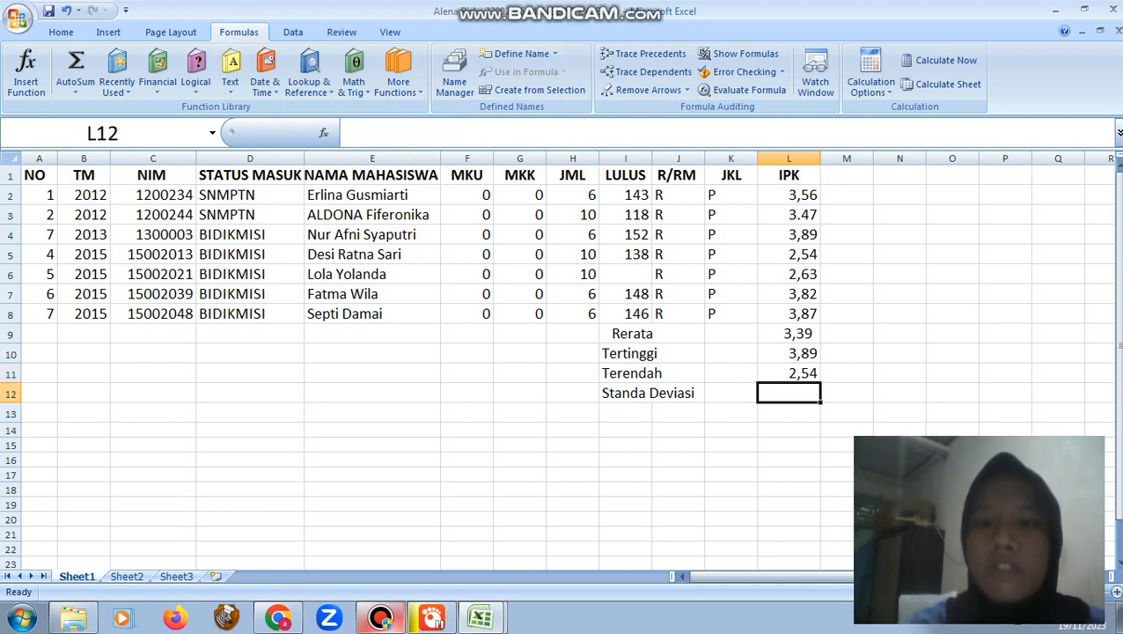
text(=)
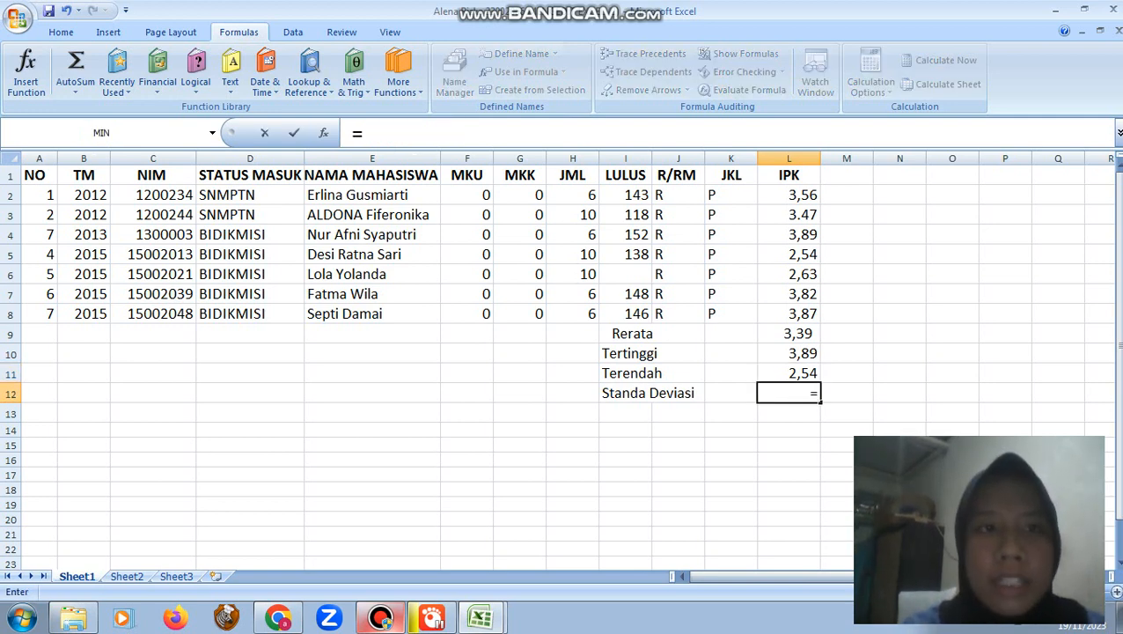
click(212, 132)
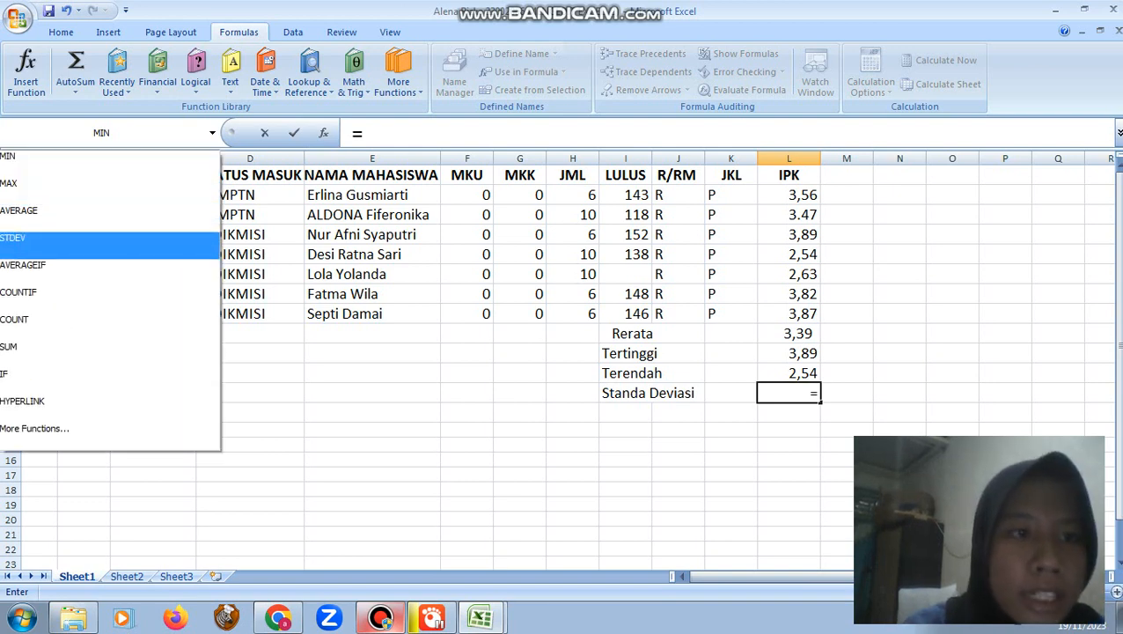
key(Return)
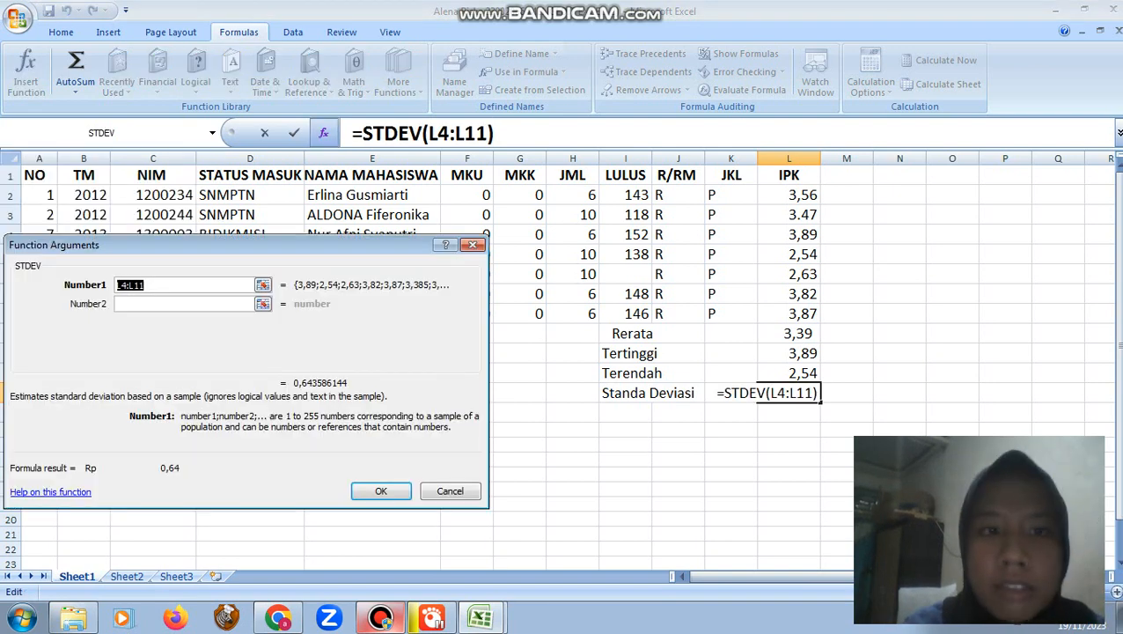
drag(789, 195, 789, 314)
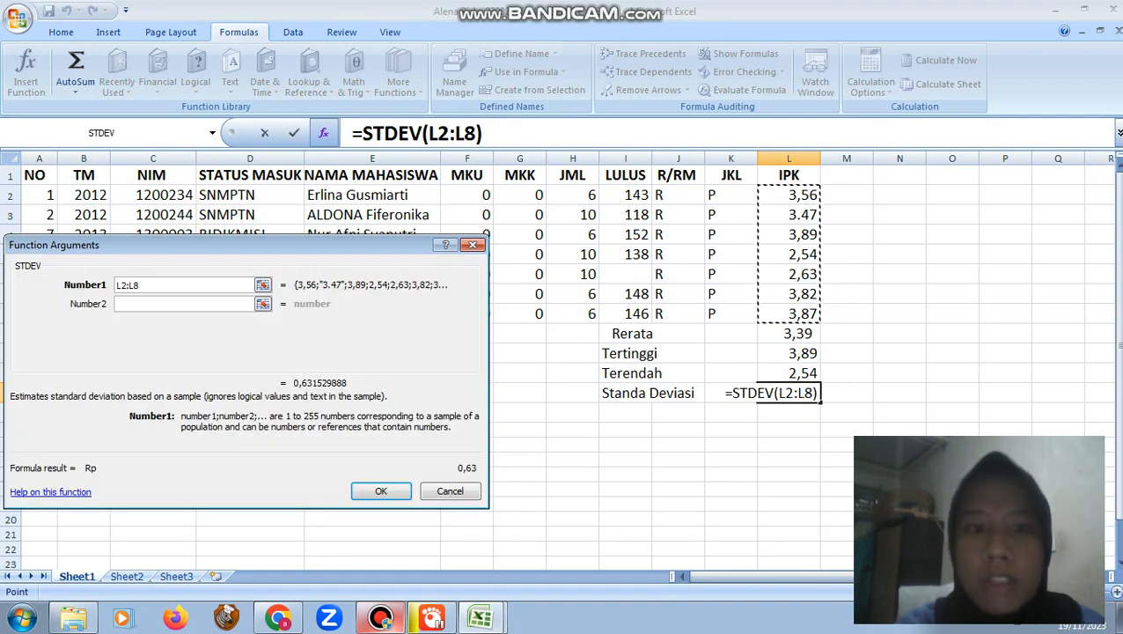
click(381, 491)
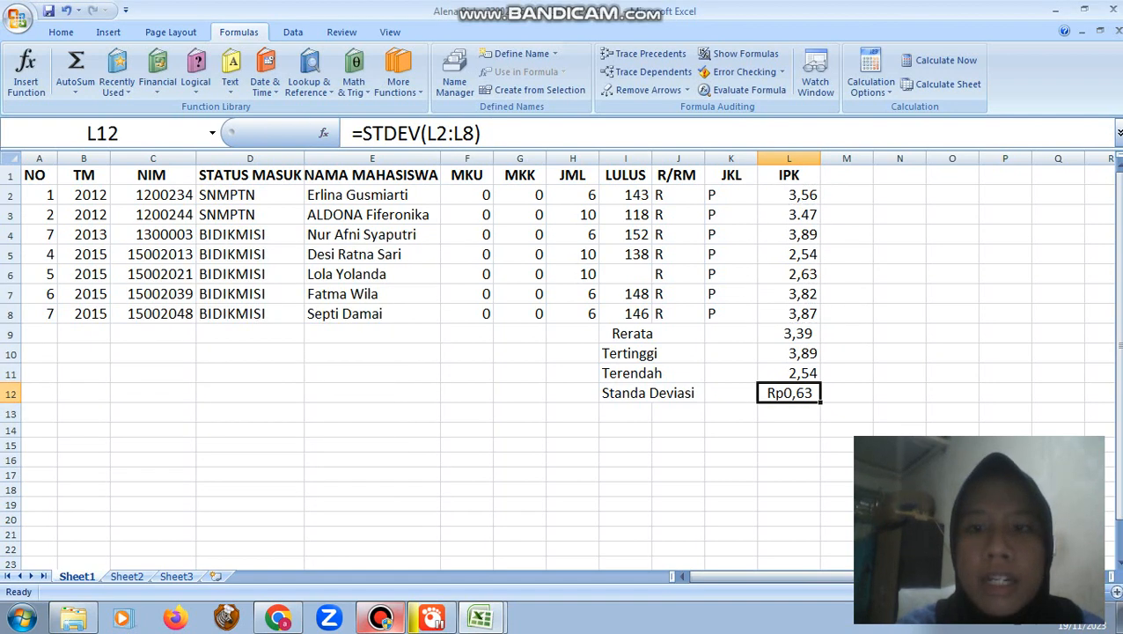
Replace the formula in cell L12 with the plain value 0,63 without the currency prefix
key(BackSpace)
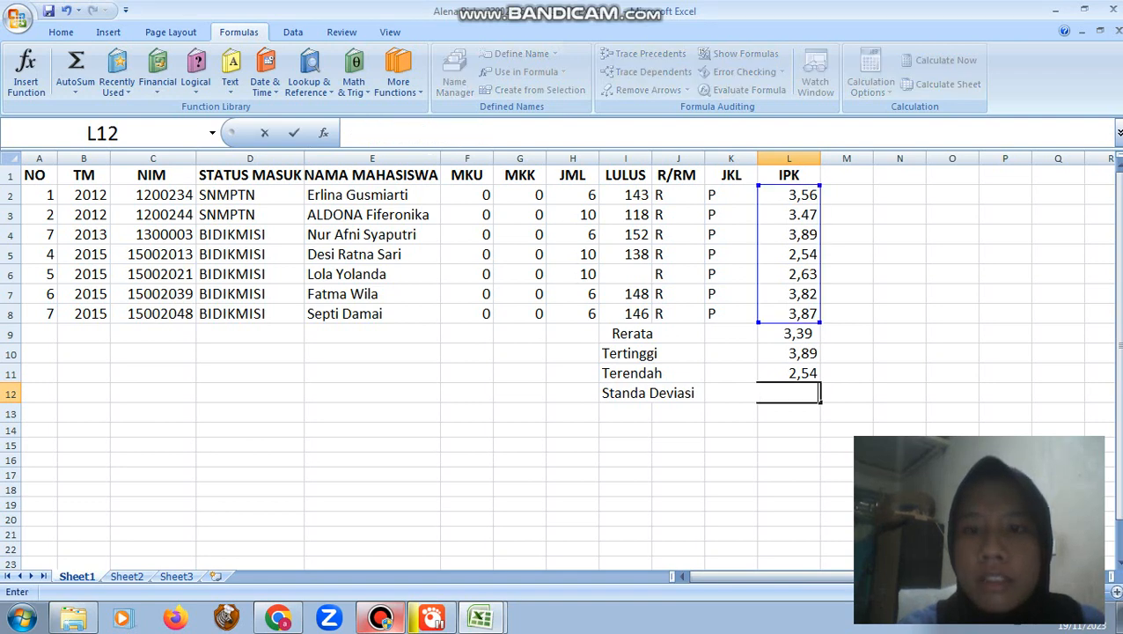
text(0)
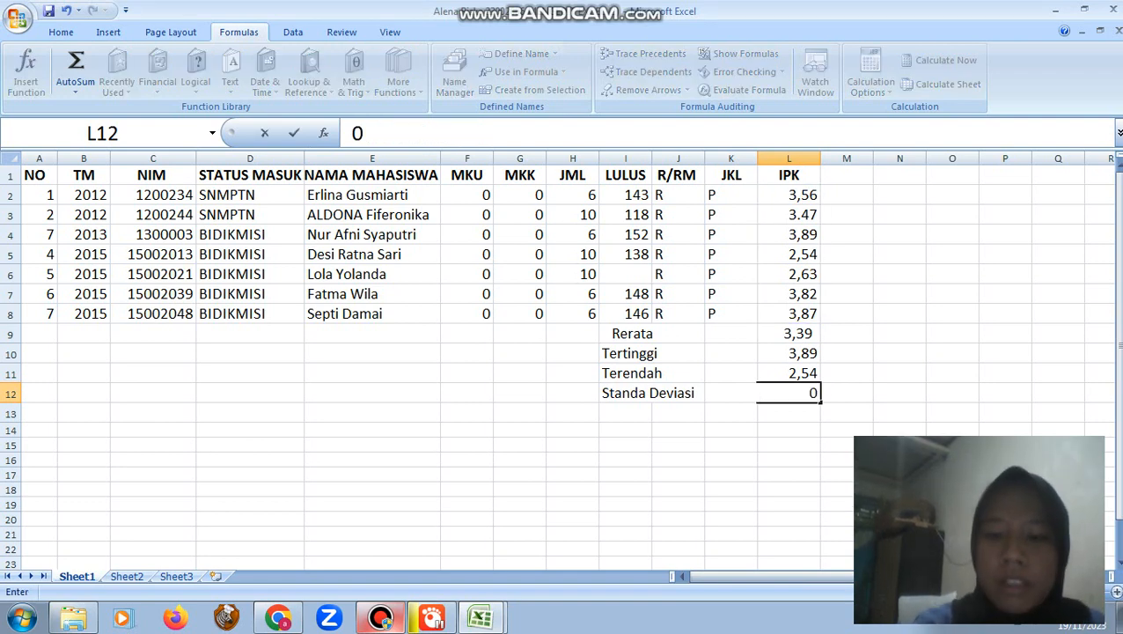
text(,62)
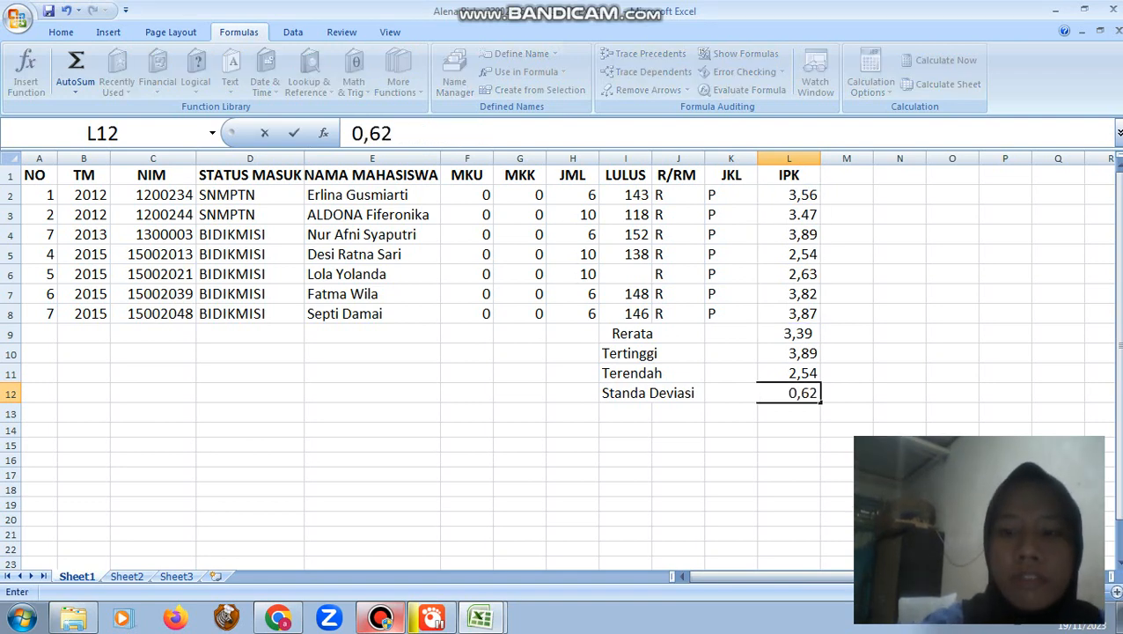
key(BackSpace)
text(3)
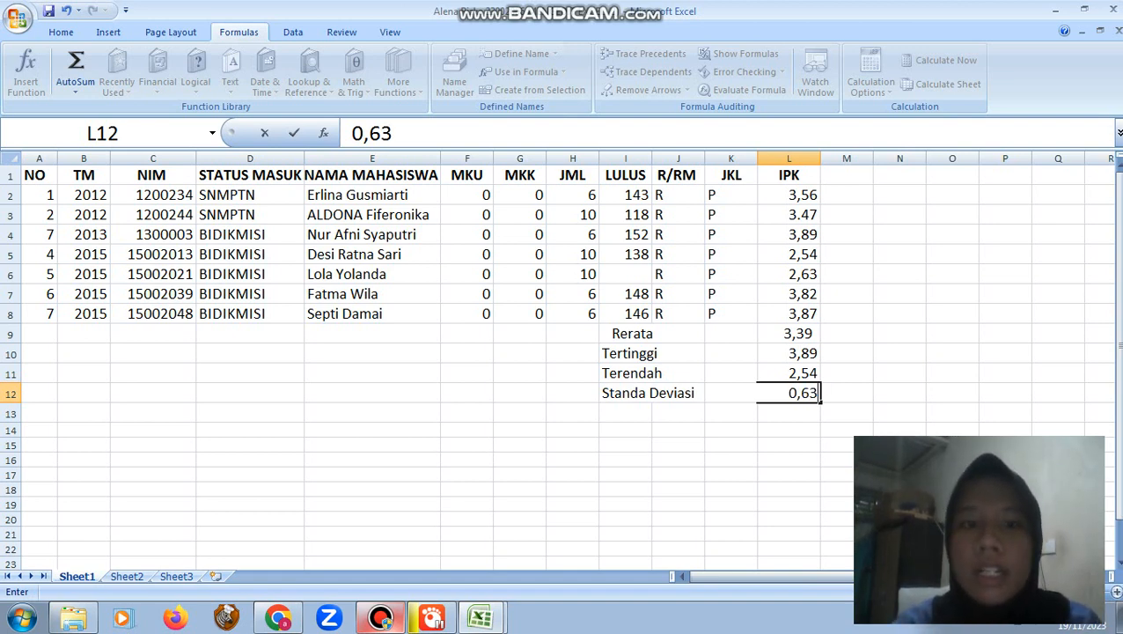
click(381, 618)
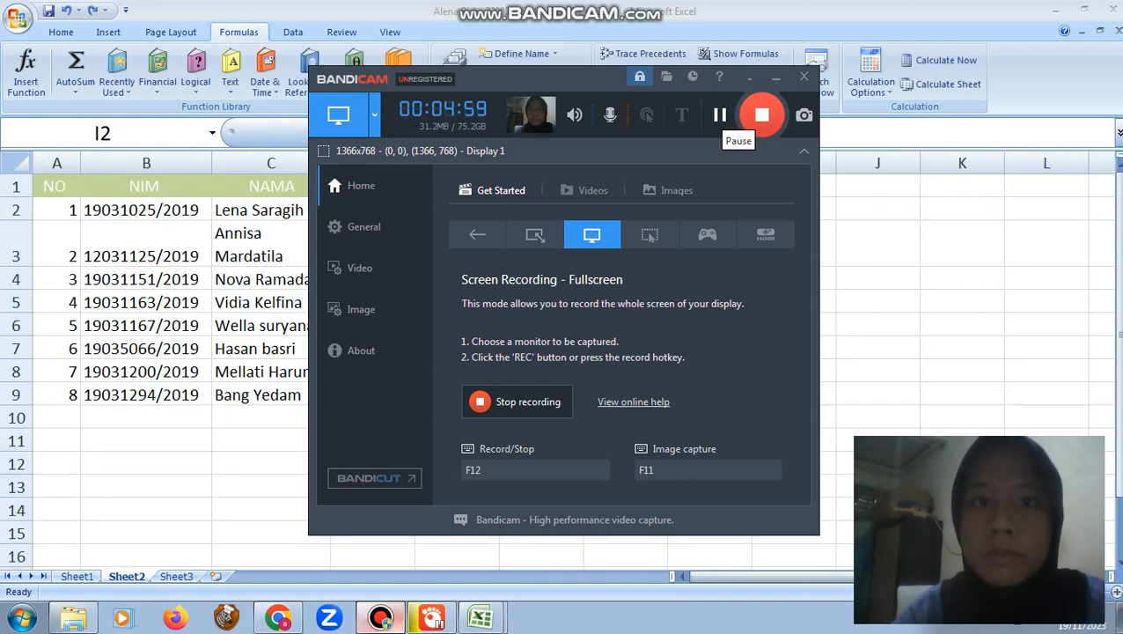
click(776, 77)
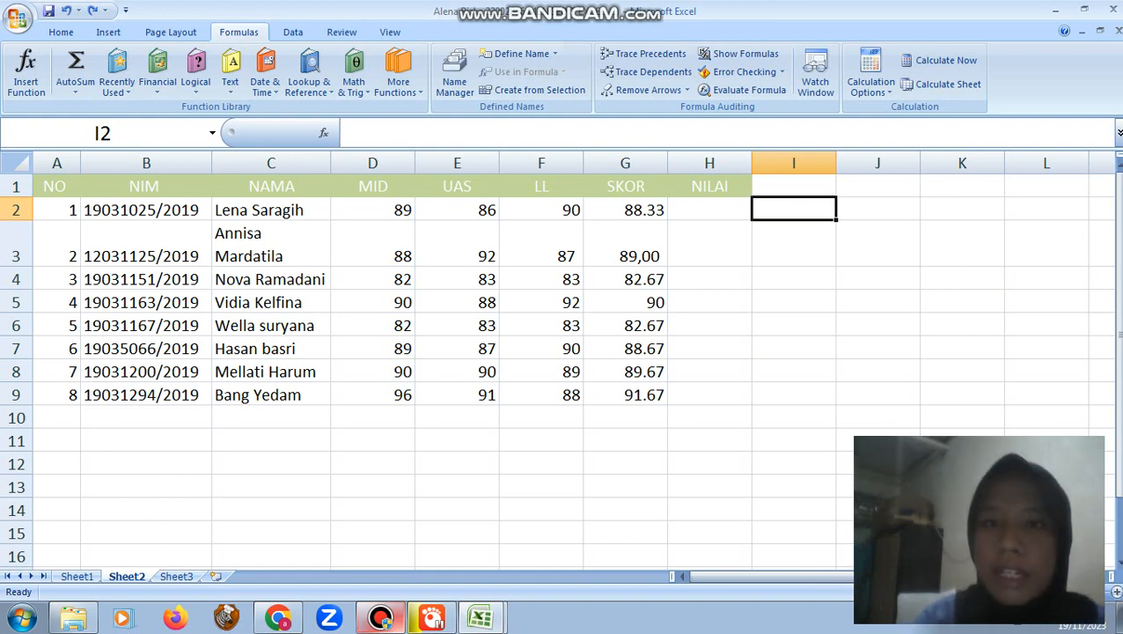
Generate random numbers beside the score table by entering =RAND() in cell I2 and copying it down through I9
text(=)
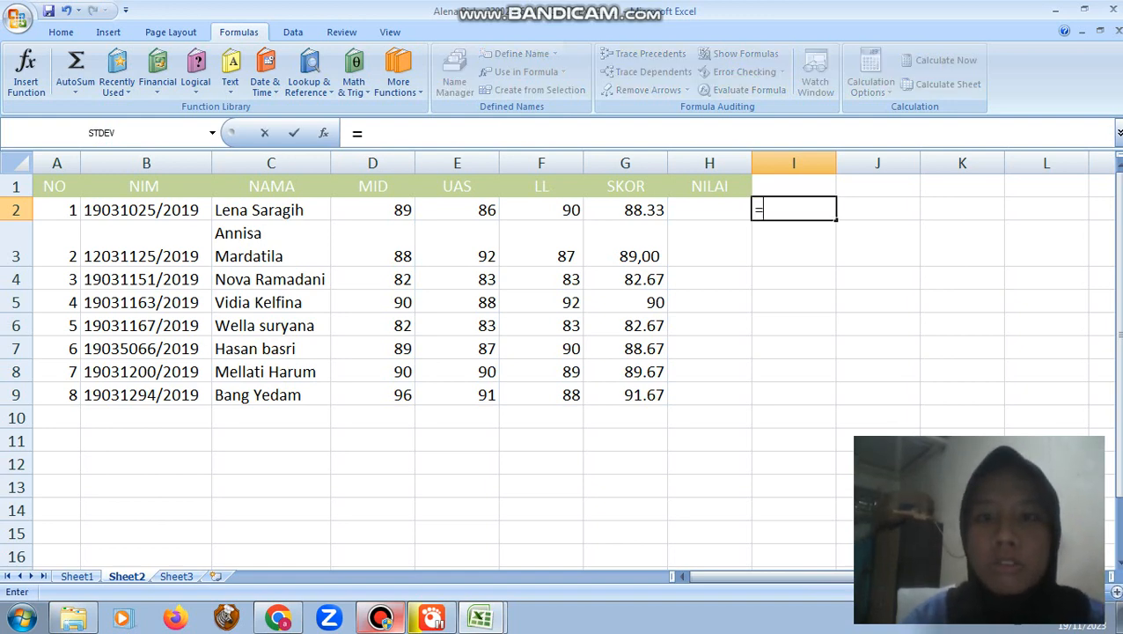
text(r)
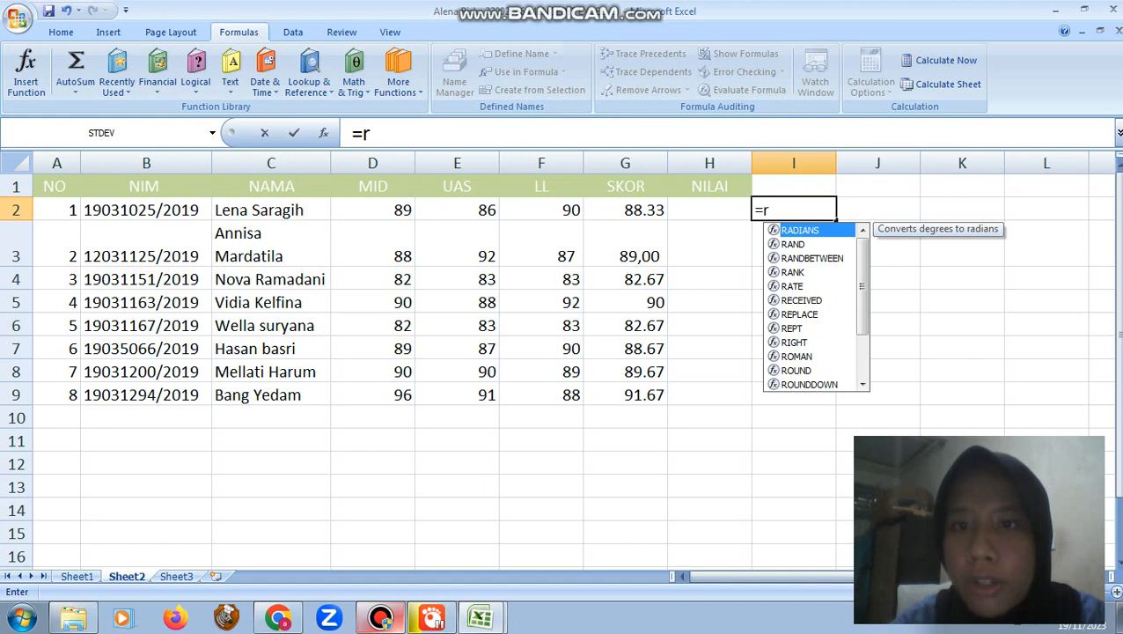
key(Down)
key(Tab)
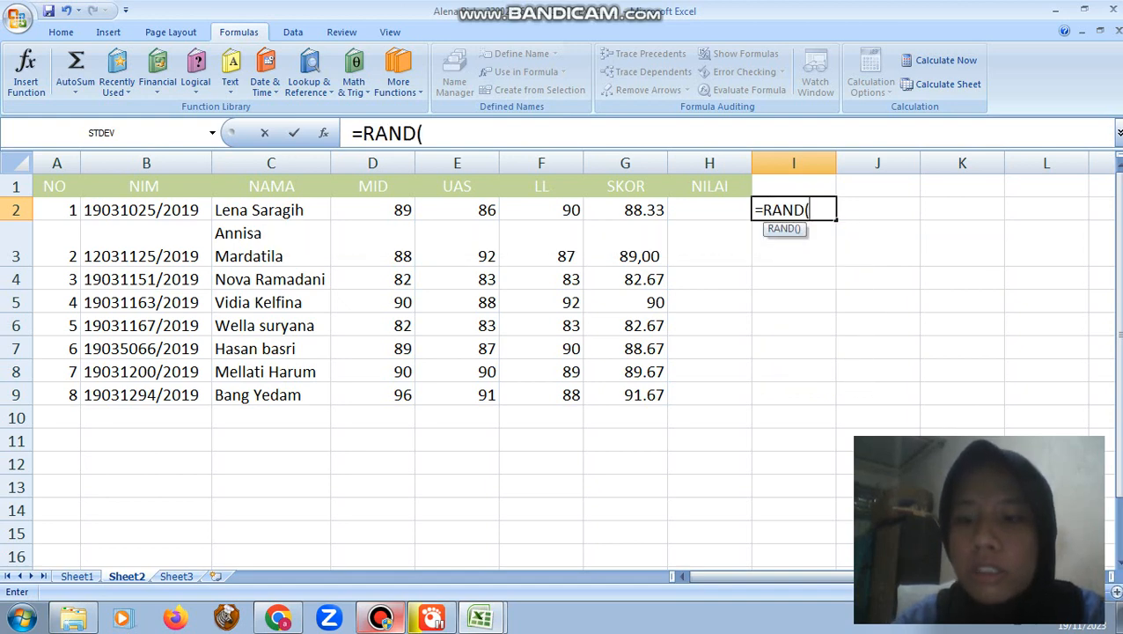
key(Return)
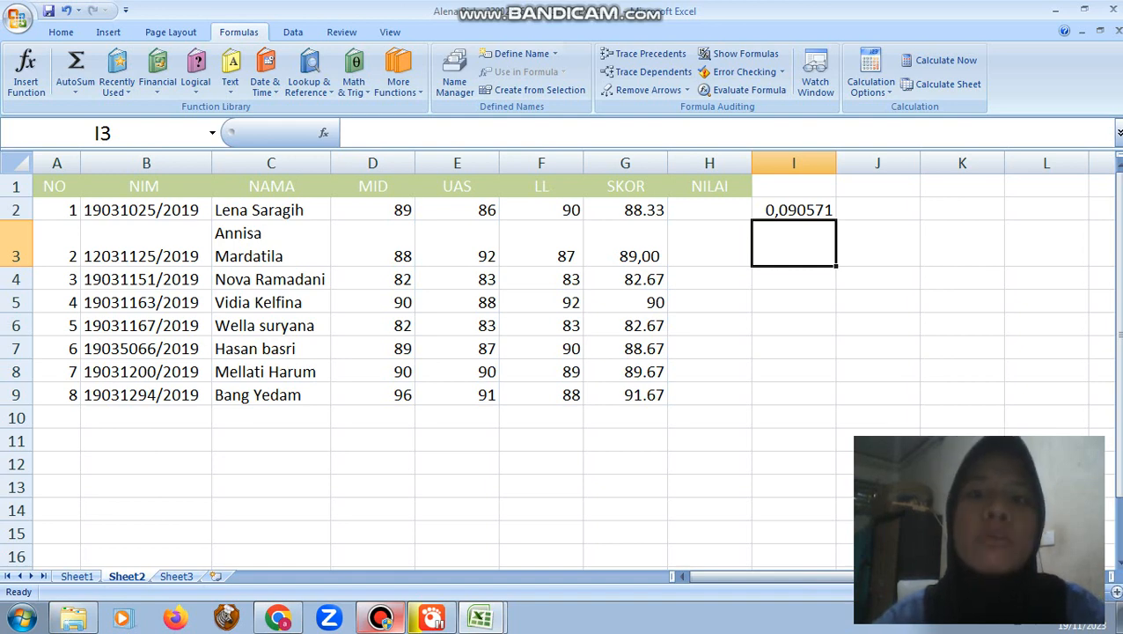
click(794, 210)
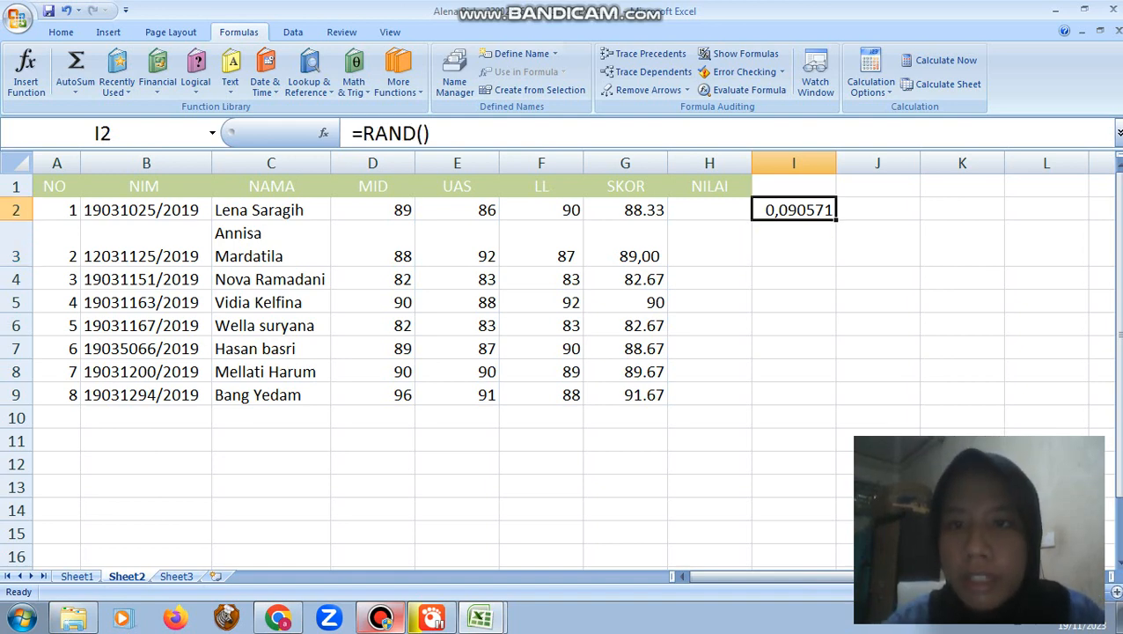
drag(836, 220, 836, 403)
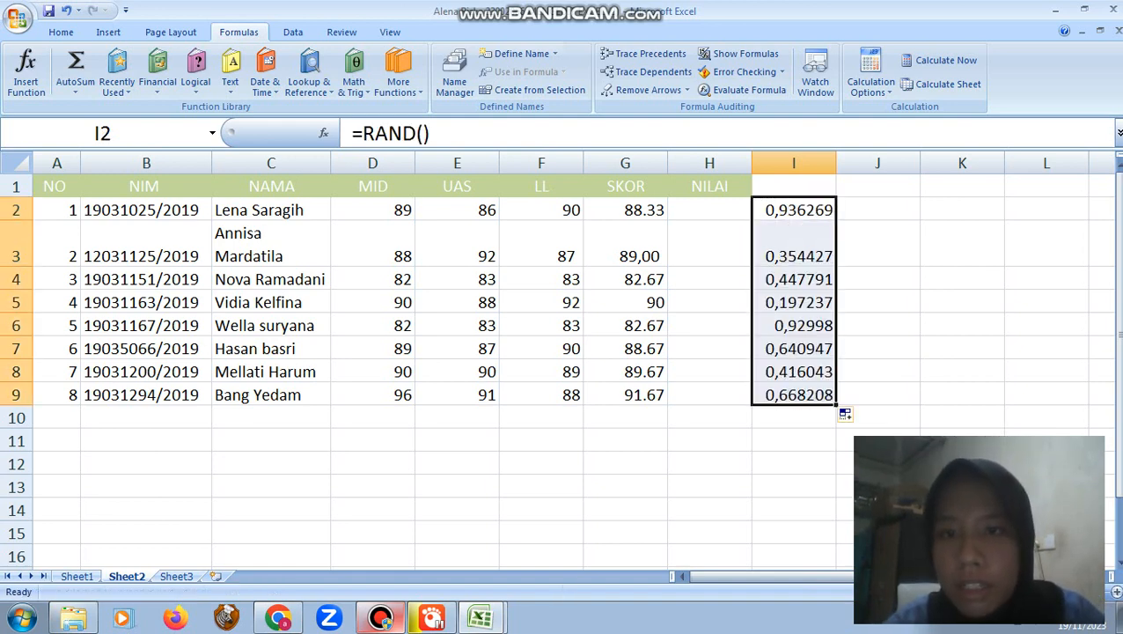
click(878, 244)
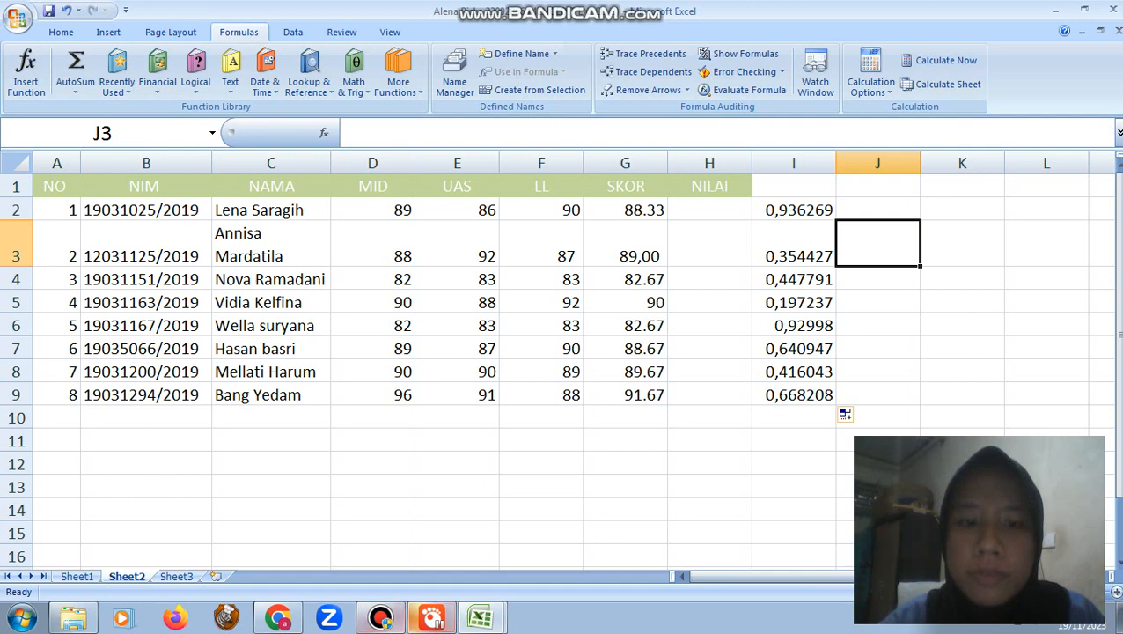
click(380, 617)
click(720, 116)
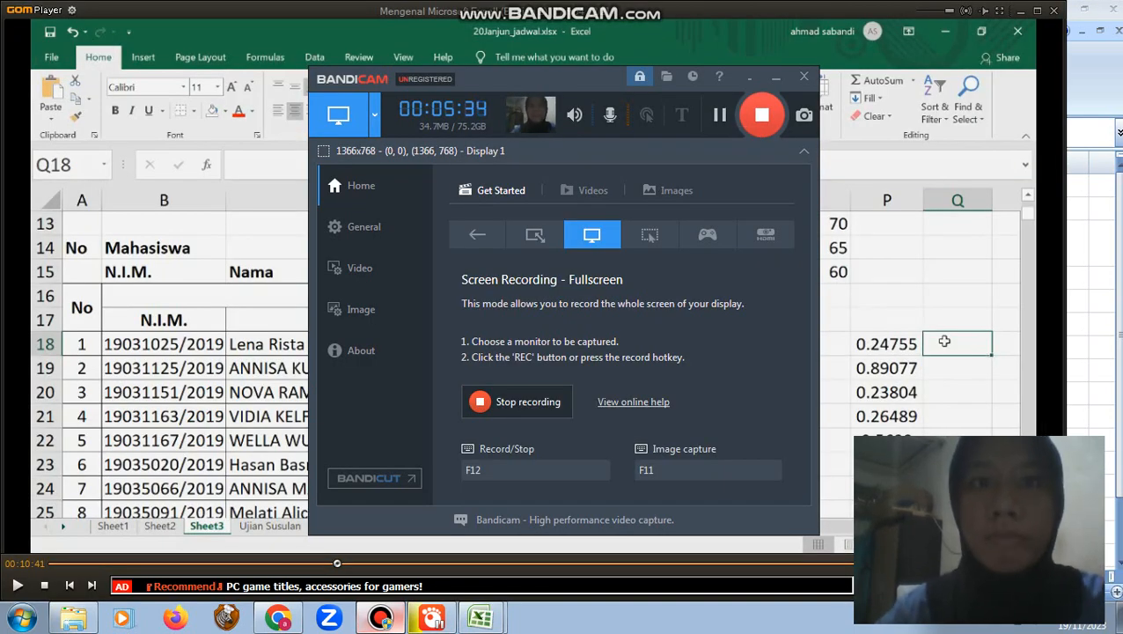
click(384, 617)
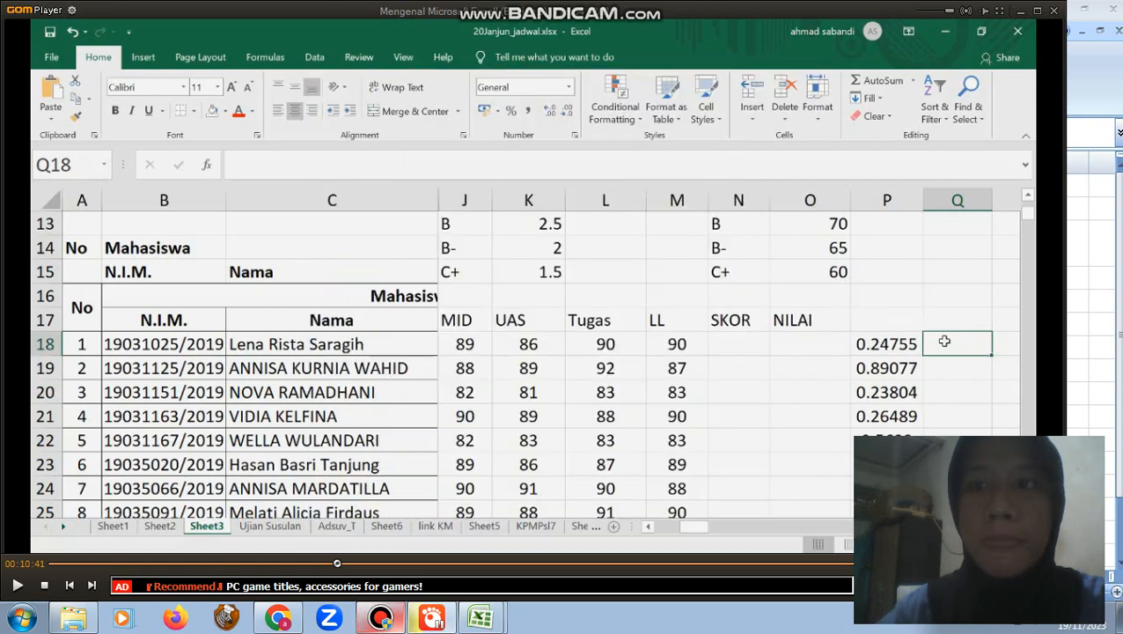
click(1019, 11)
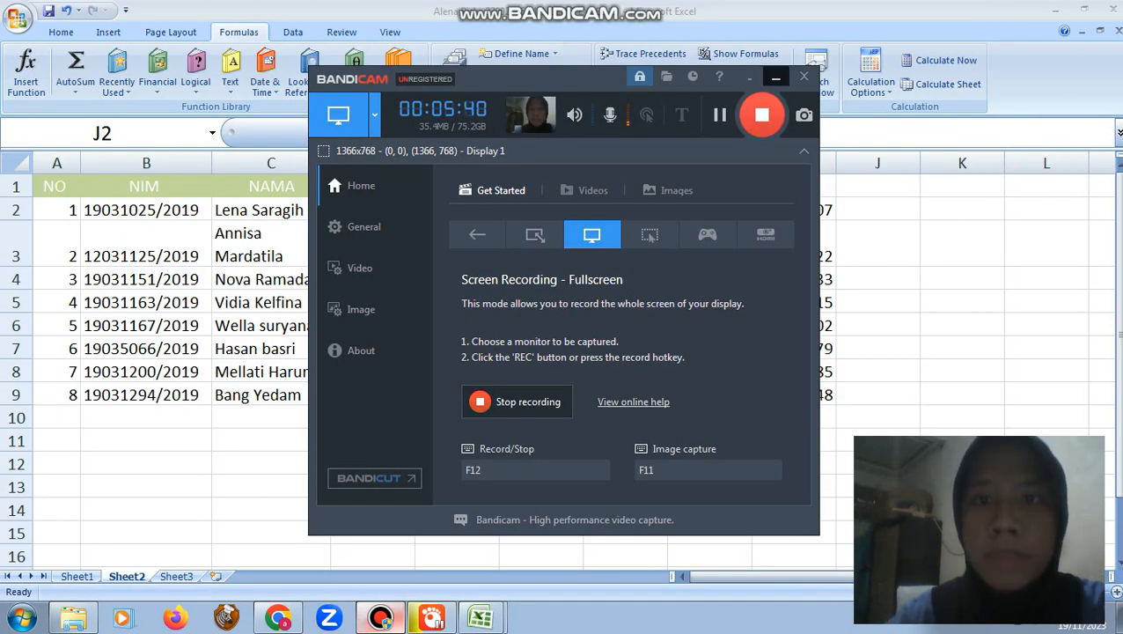
click(776, 77)
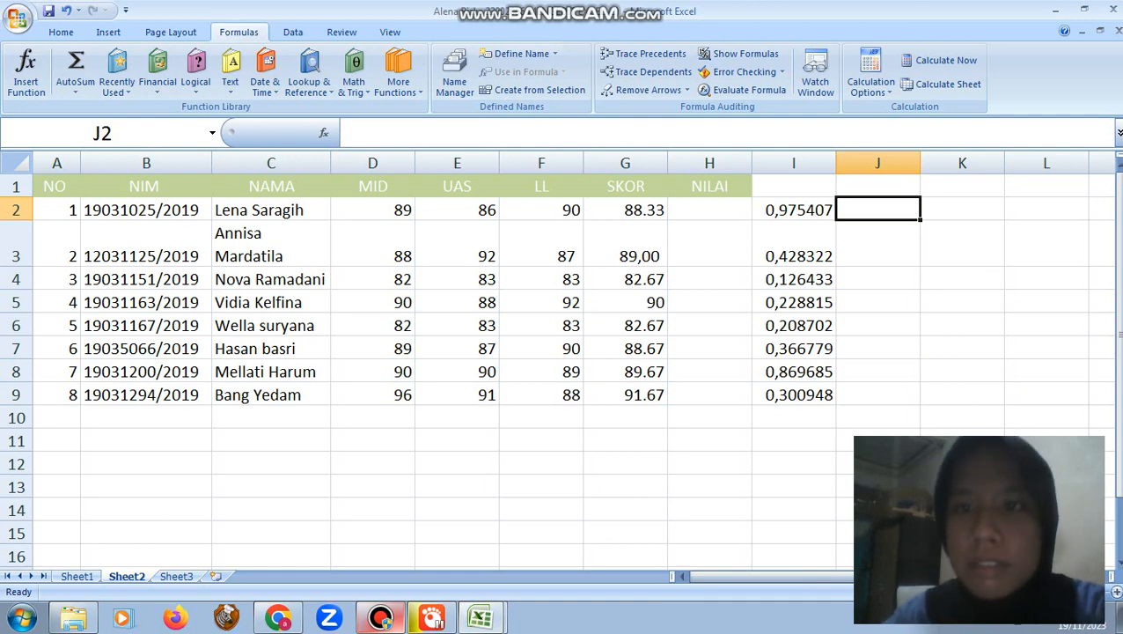
Enter the formula =RAND()*(96-82)+82 in cell J2 to generate a random number between 82 and 96
text(=r)
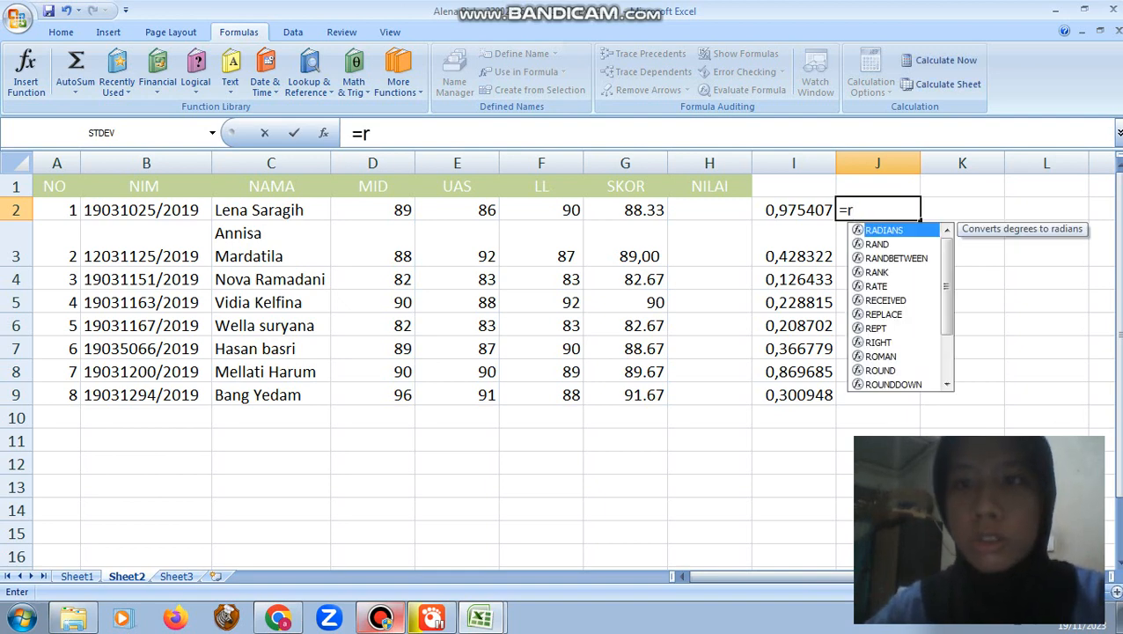
key(Down)
key(Tab)
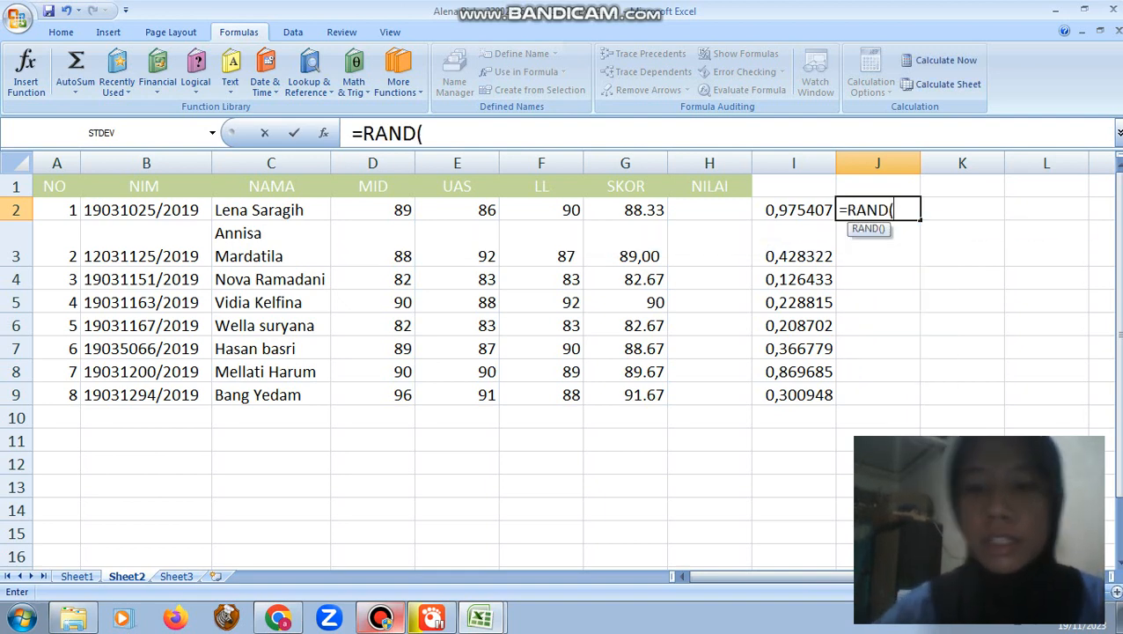
text()8)
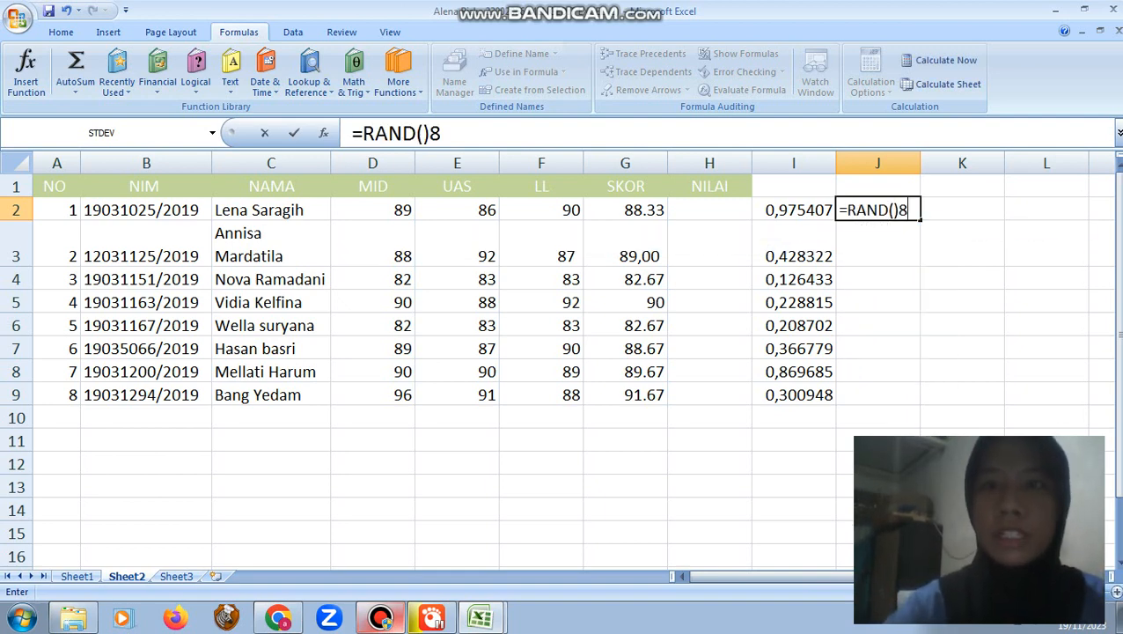
key(BackSpace)
text(*)
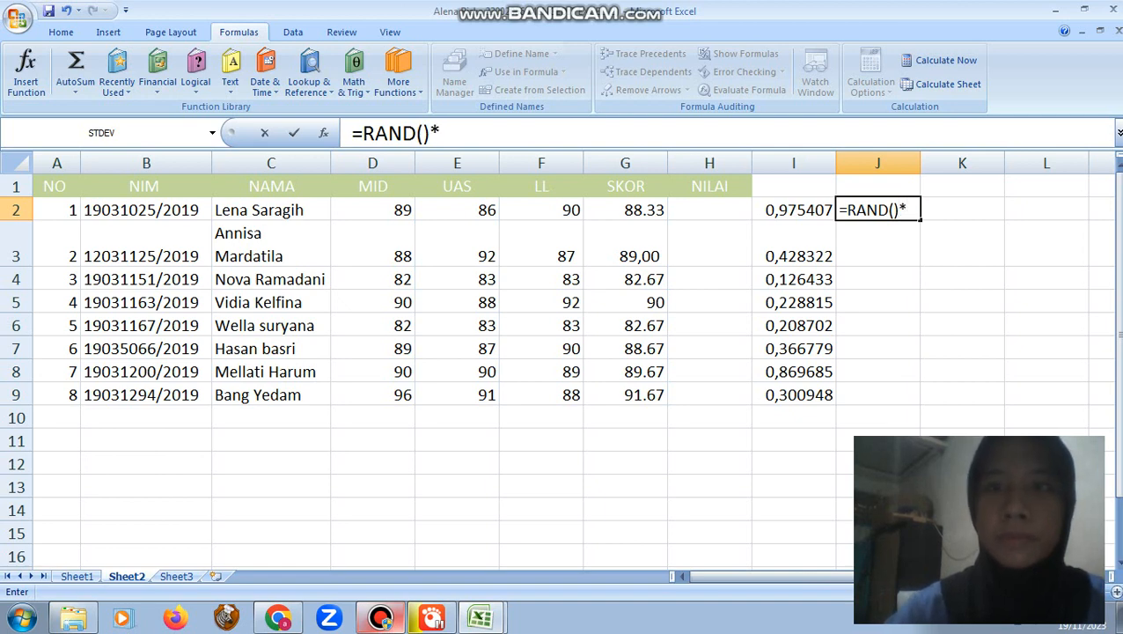
text(()
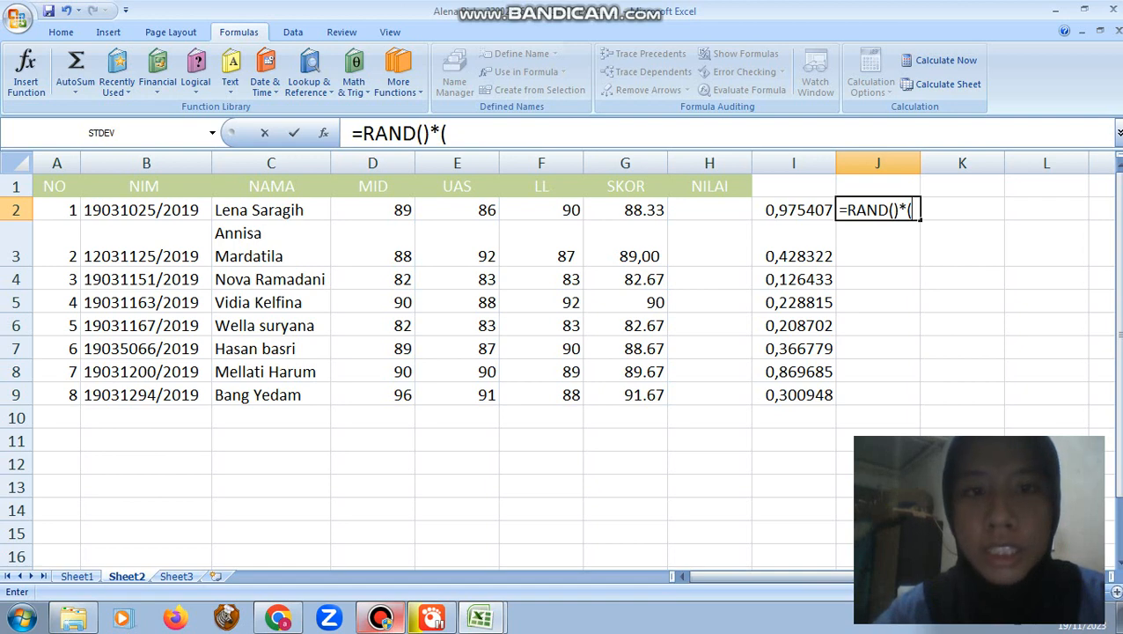
text(96)
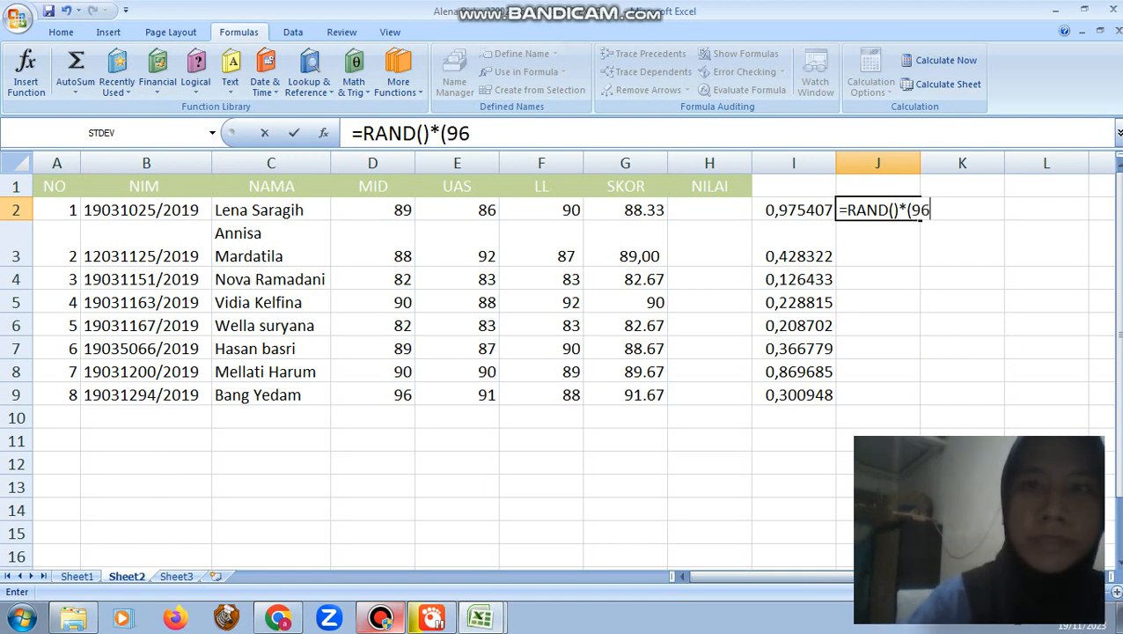
text(-)
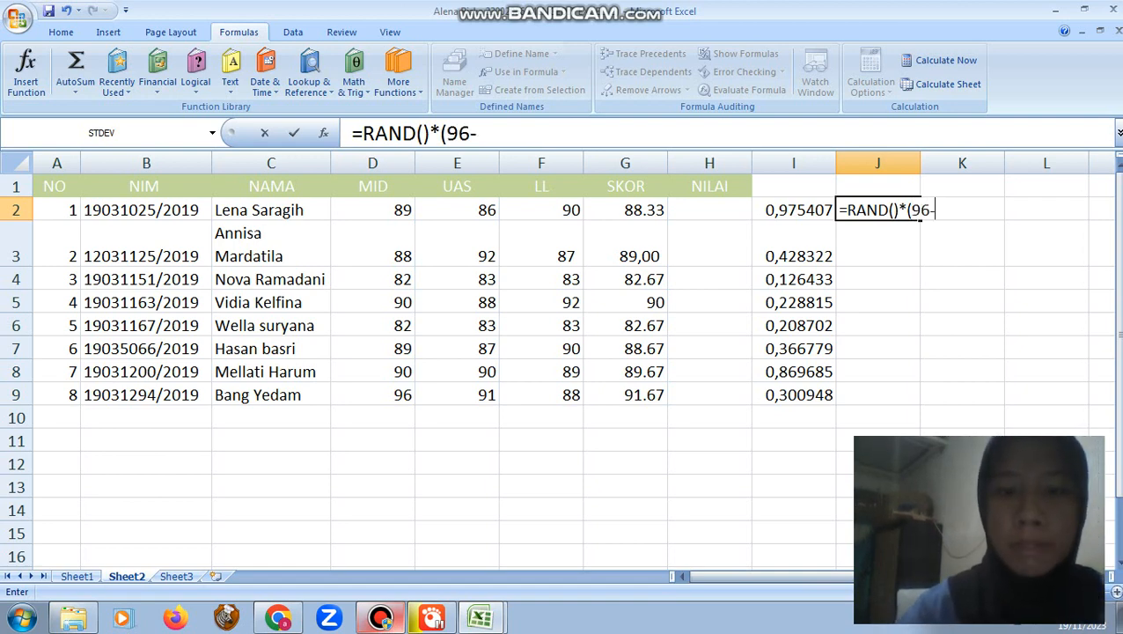
text(82)
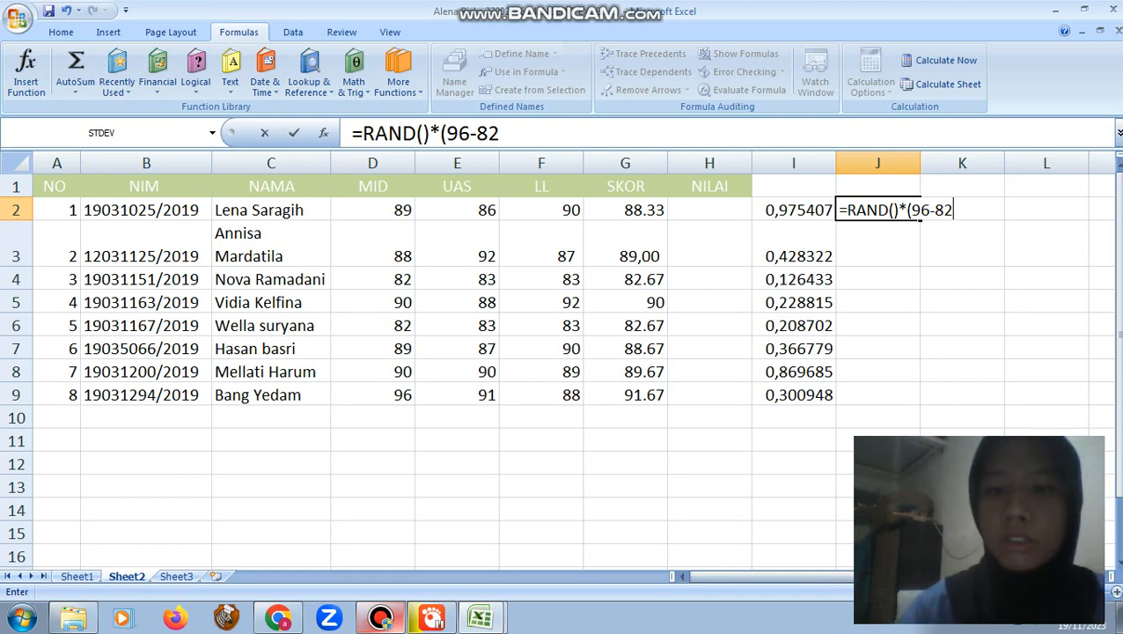
text())
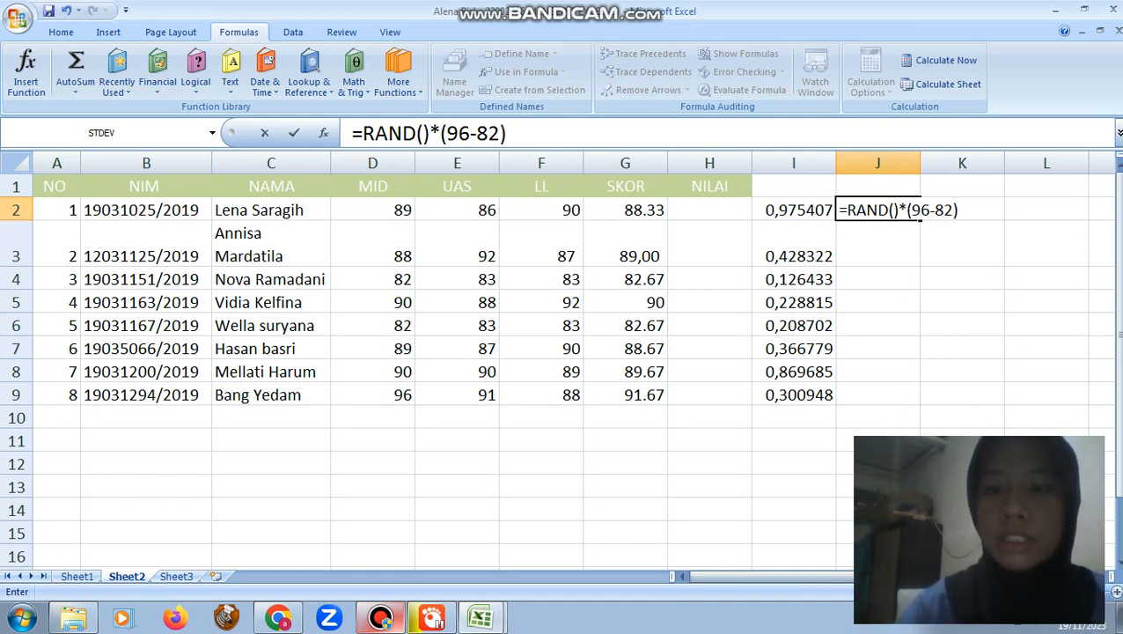
text(=)
key(BackSpace)
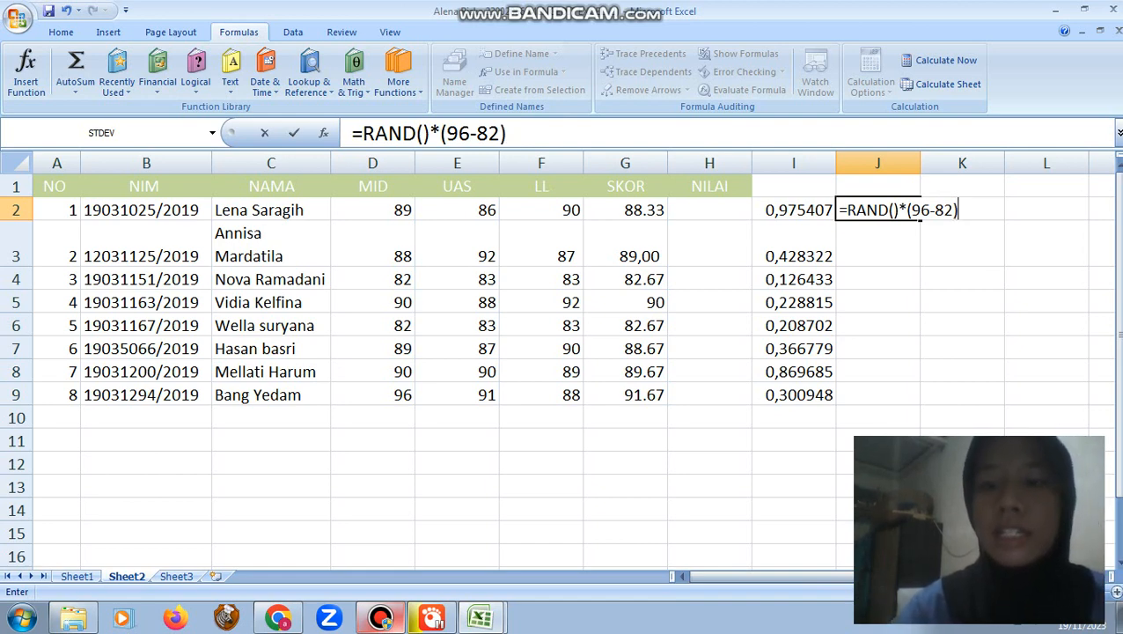
text(+)
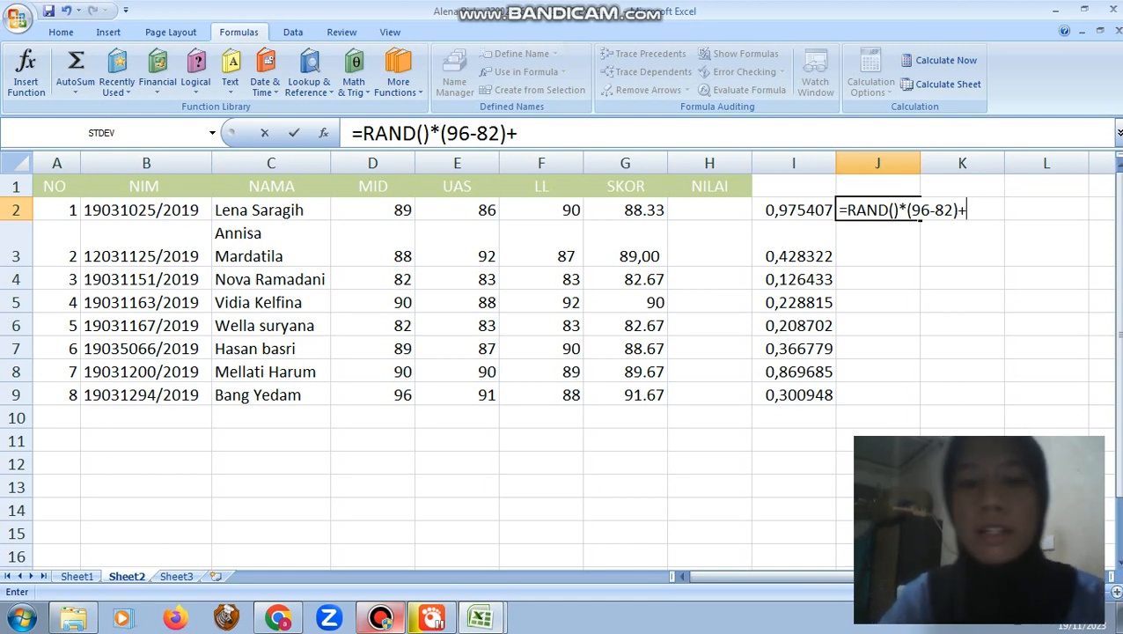
text(82)
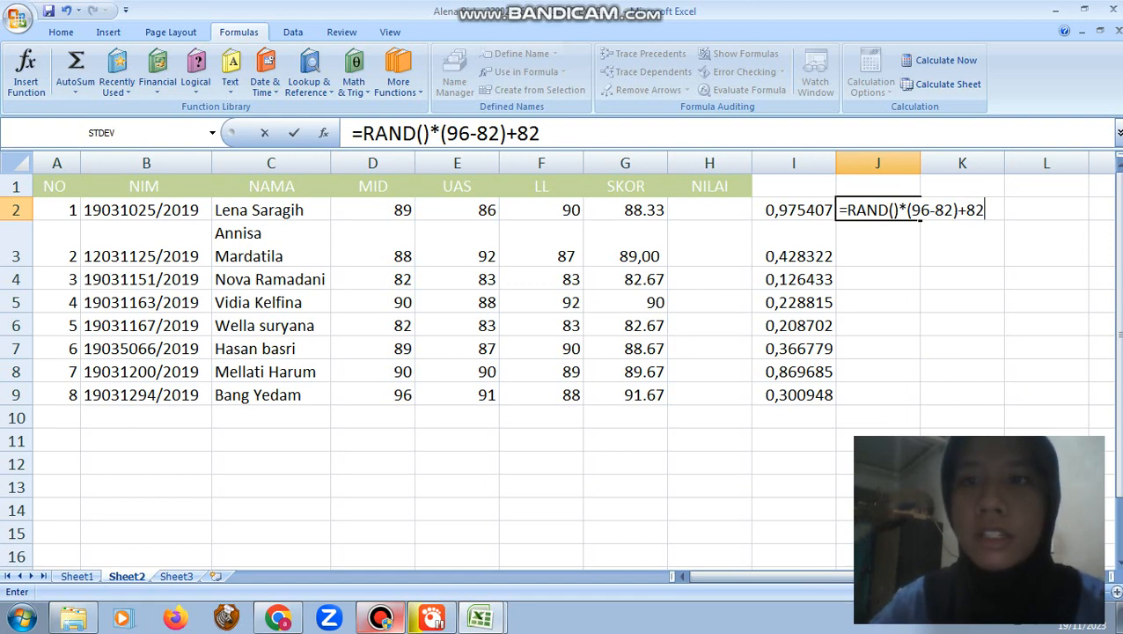
key(Return)
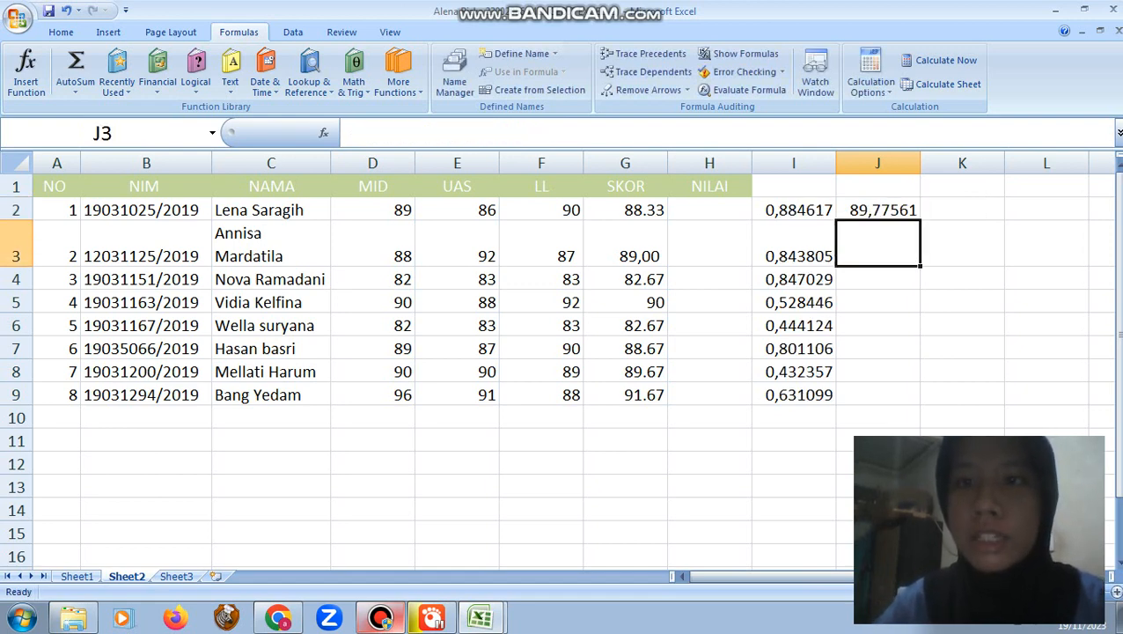
Copy the random-range formula from cell J2 down through J9
click(878, 209)
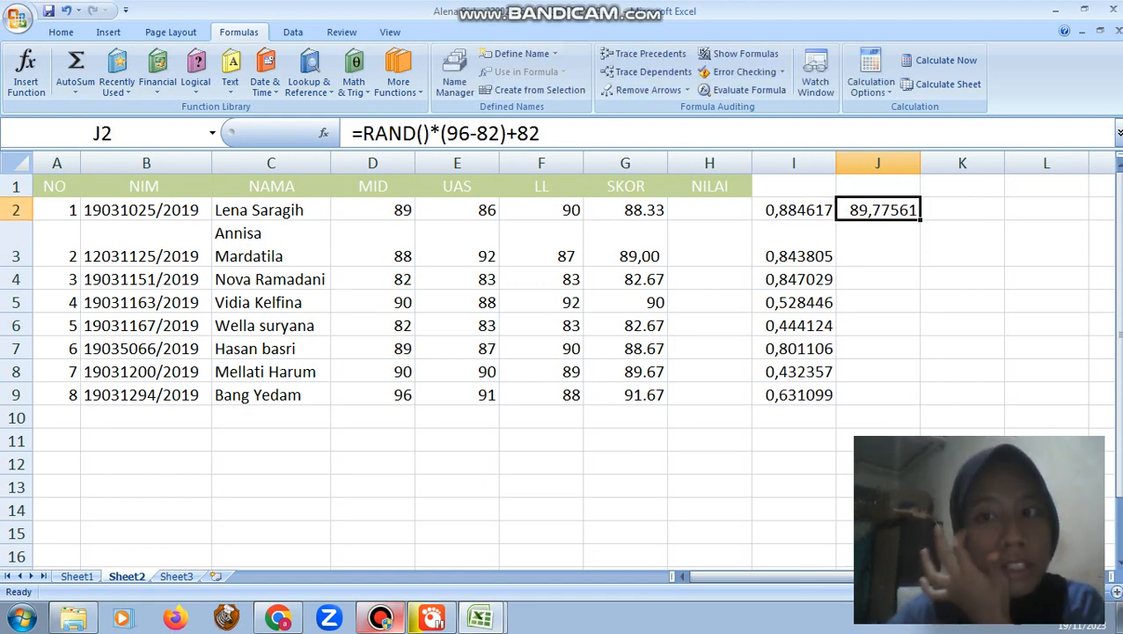
drag(920, 220, 920, 402)
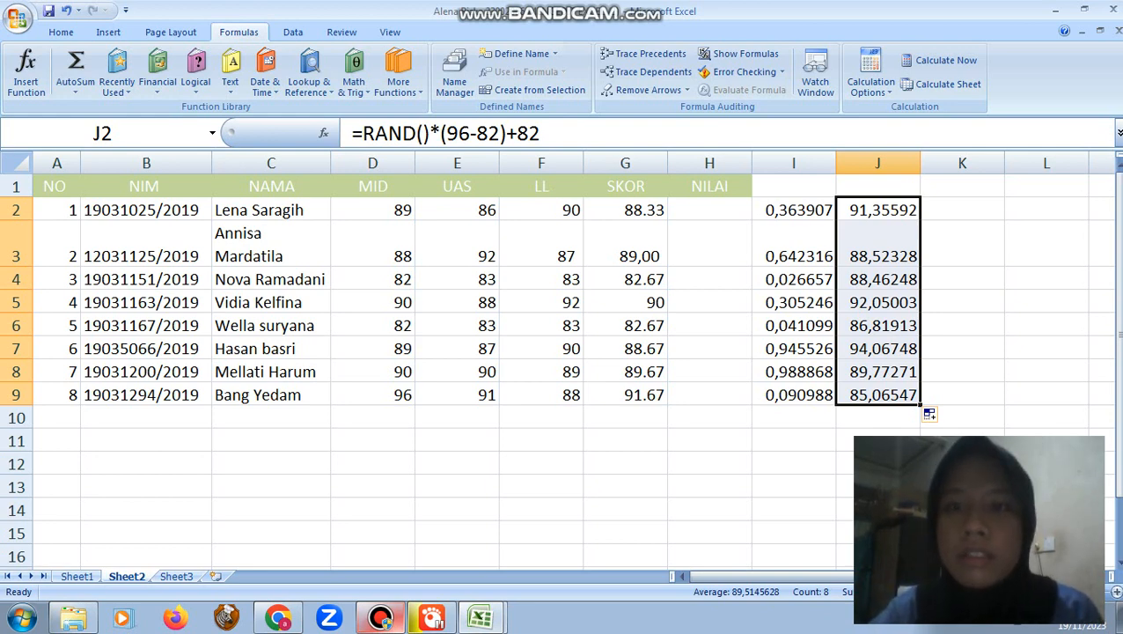
click(625, 464)
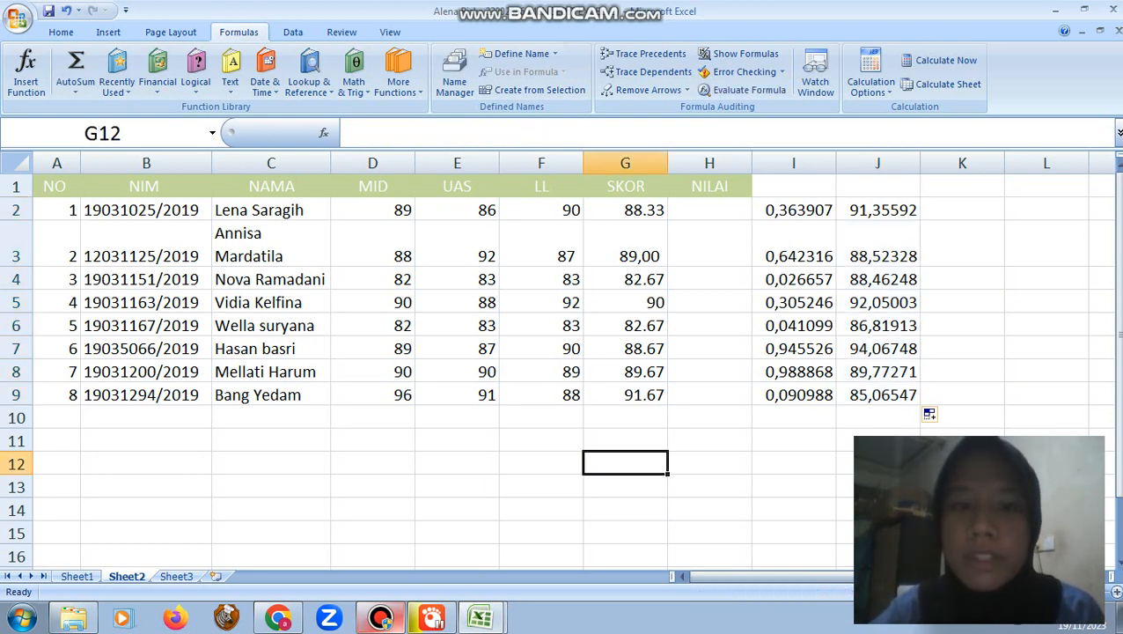
click(380, 617)
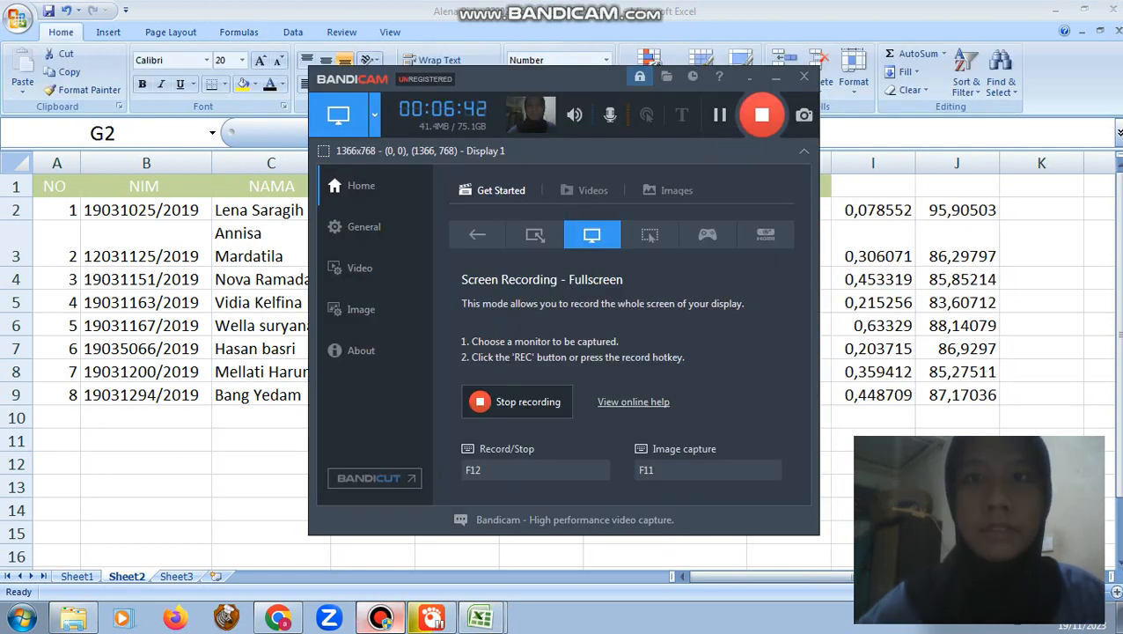
click(776, 78)
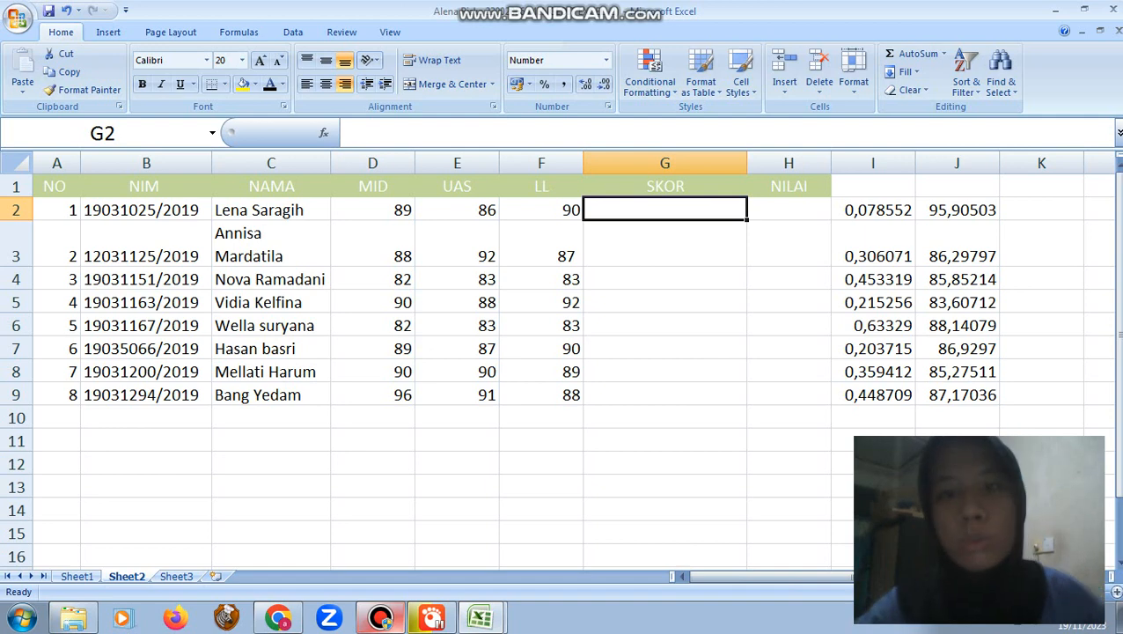
Calculate the first student's SKOR in cell G2 with the AVERAGE function over the range D2:F2
text(=)
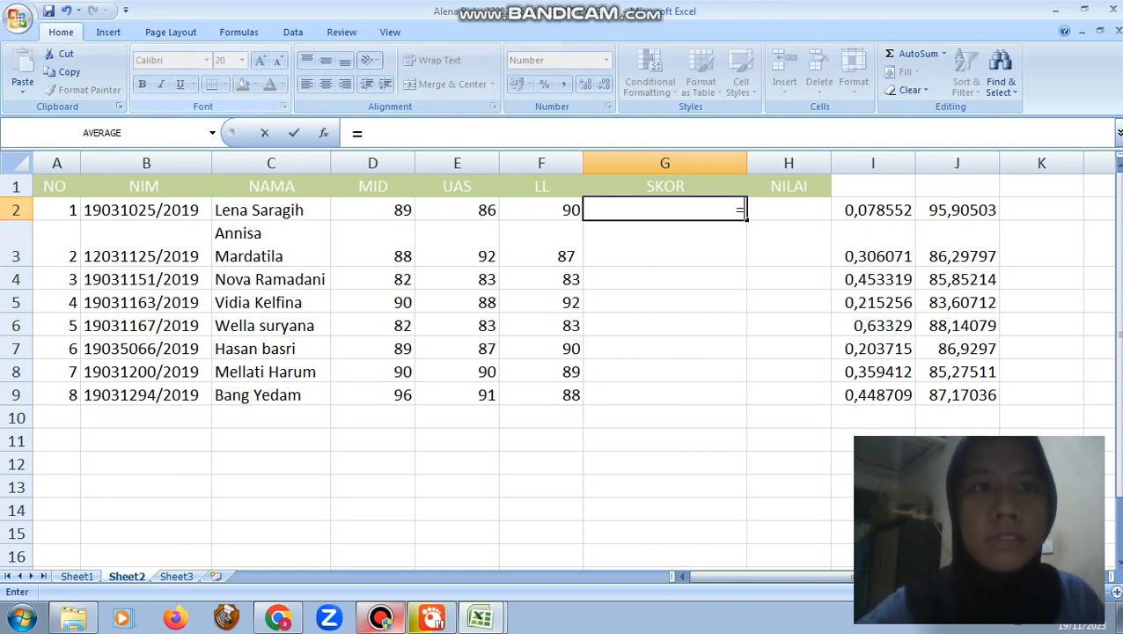
click(212, 133)
key(Return)
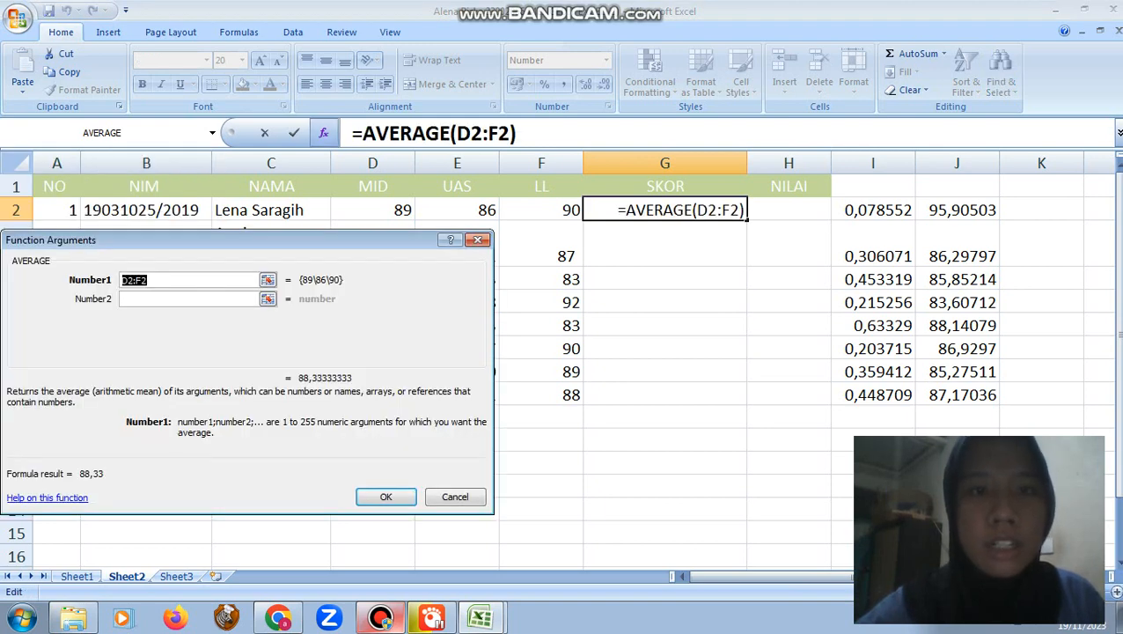
drag(388, 210, 555, 210)
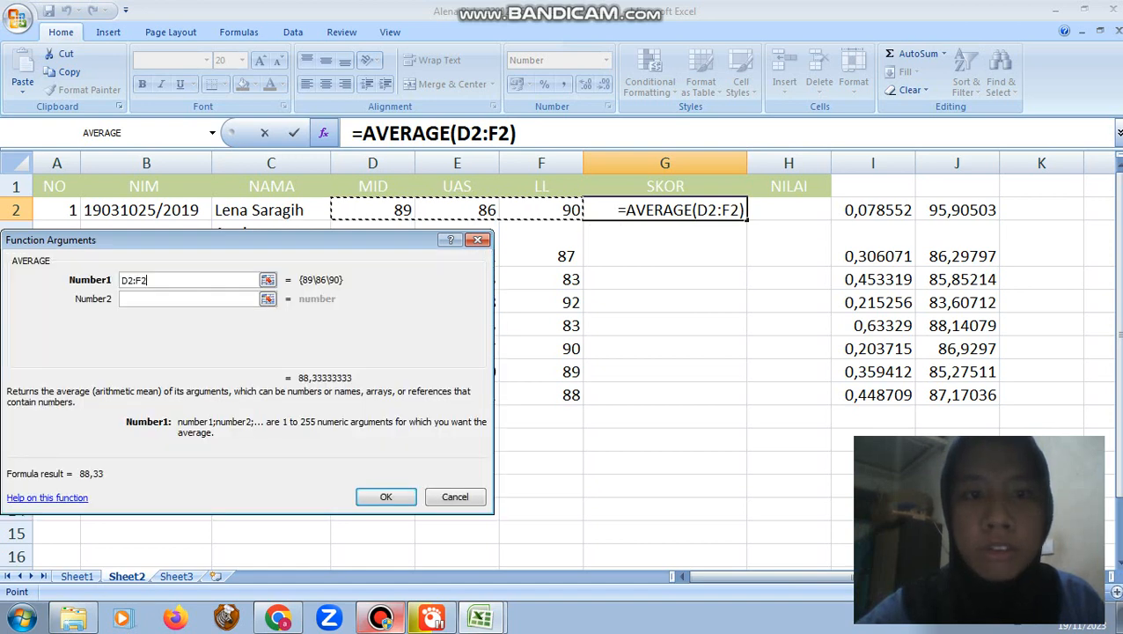
click(385, 497)
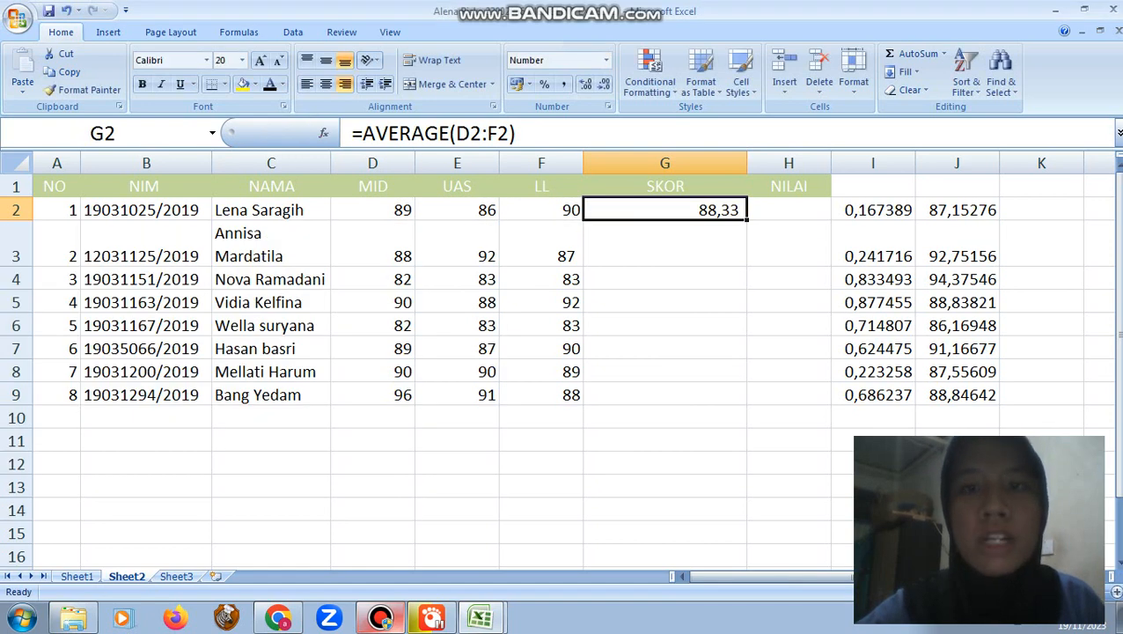
Calculate the second student's SKOR in cell G3 with the AVERAGE function over the range D3:F3
click(665, 244)
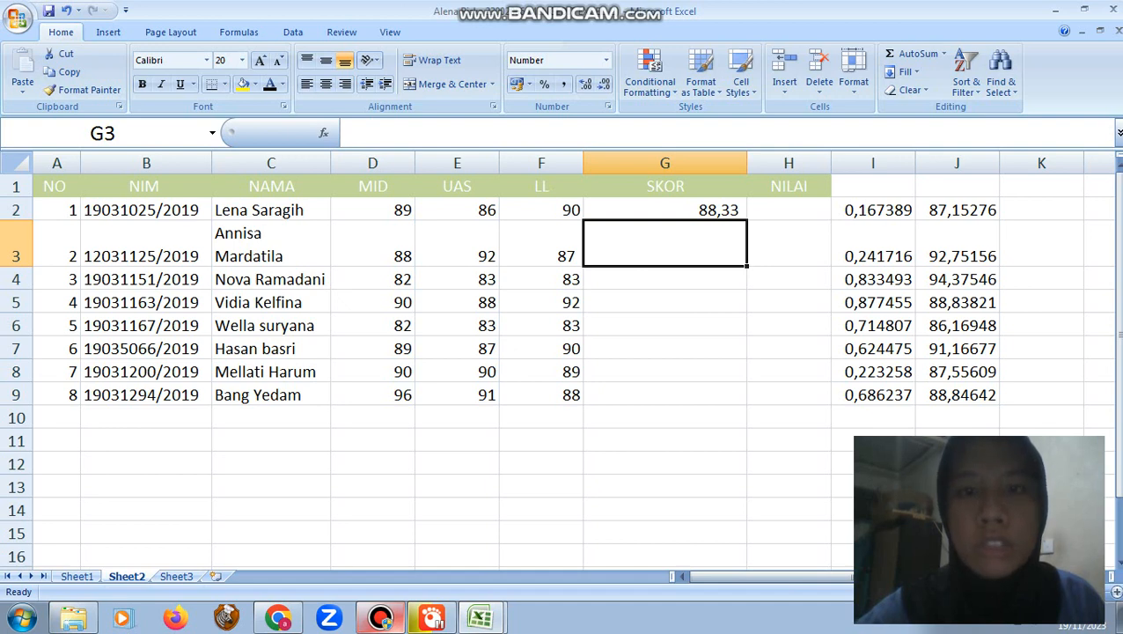
text(=)
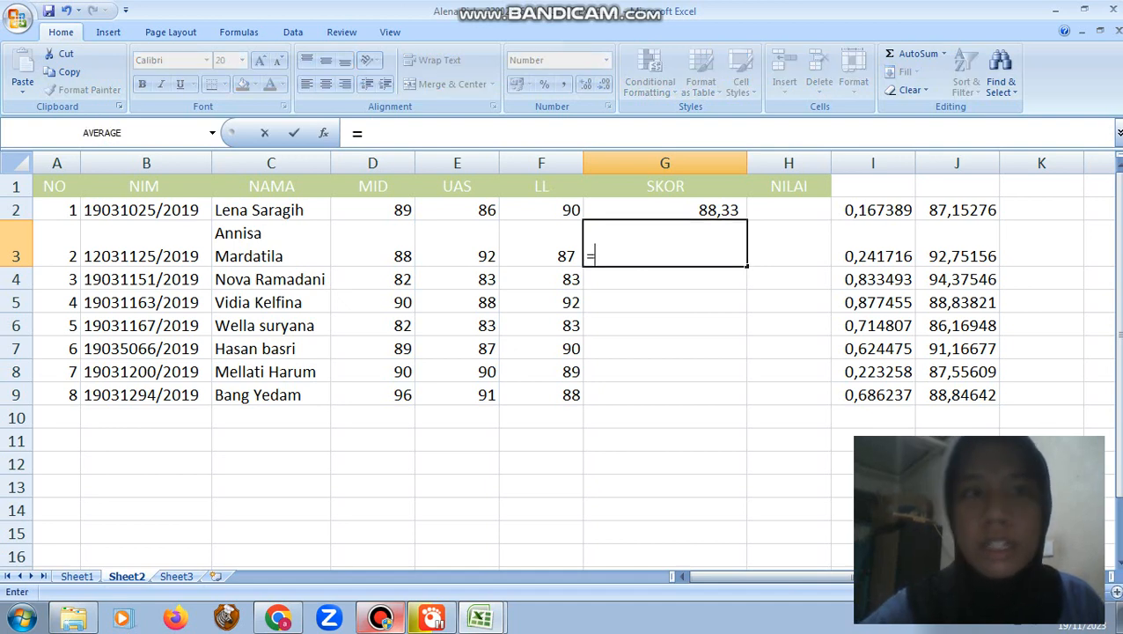
click(212, 132)
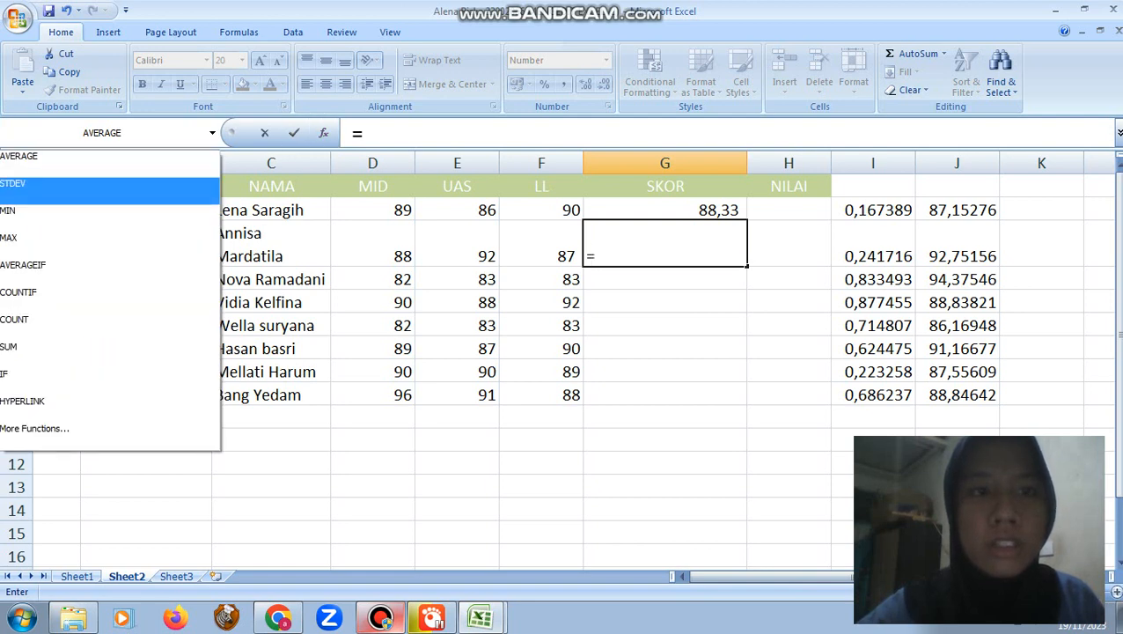
click(53, 155)
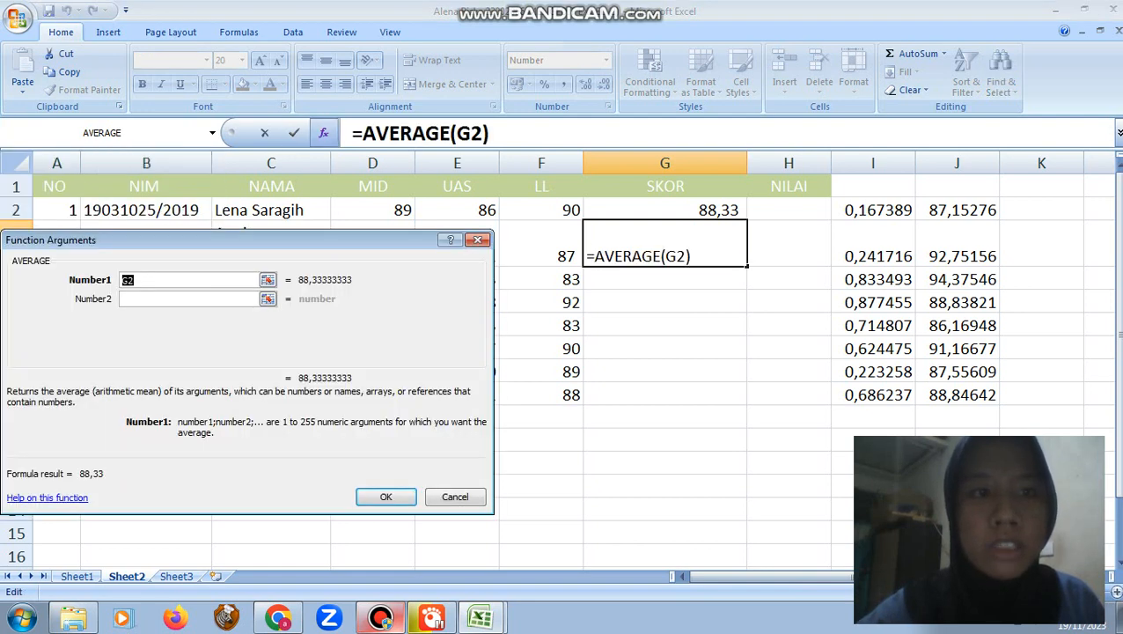
drag(176, 239, 217, 348)
drag(379, 257, 572, 262)
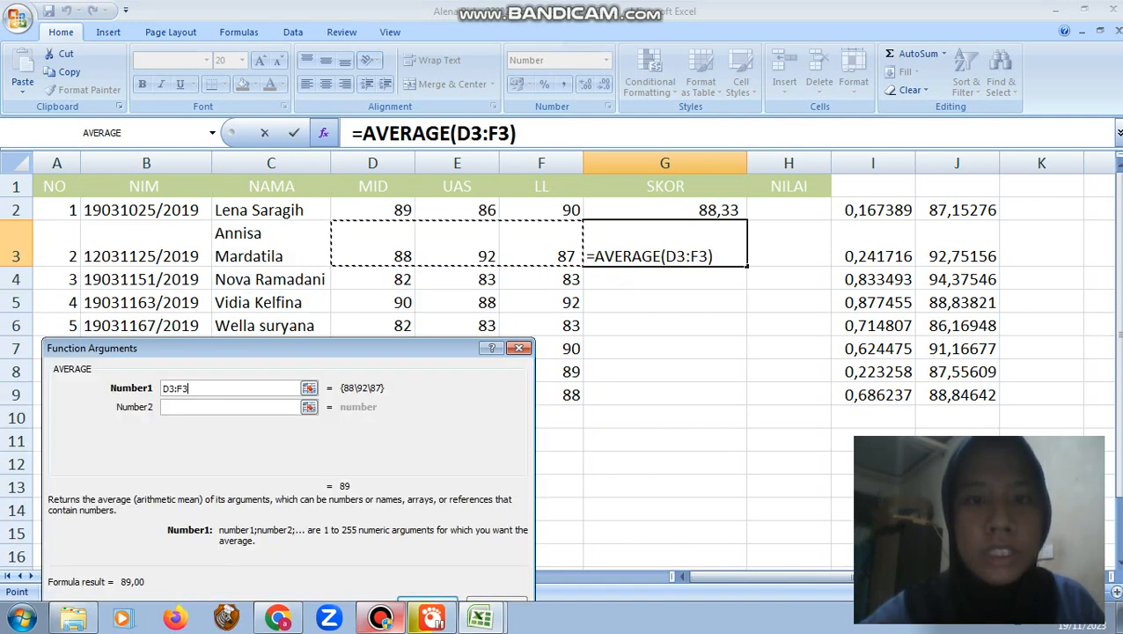
key(Return)
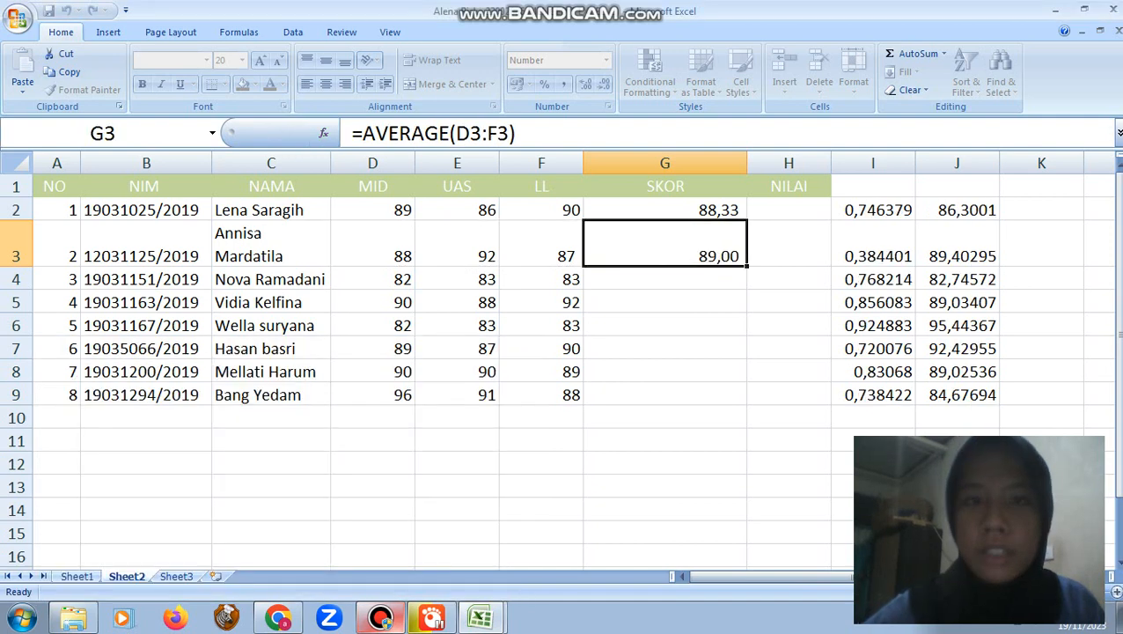
key(Return)
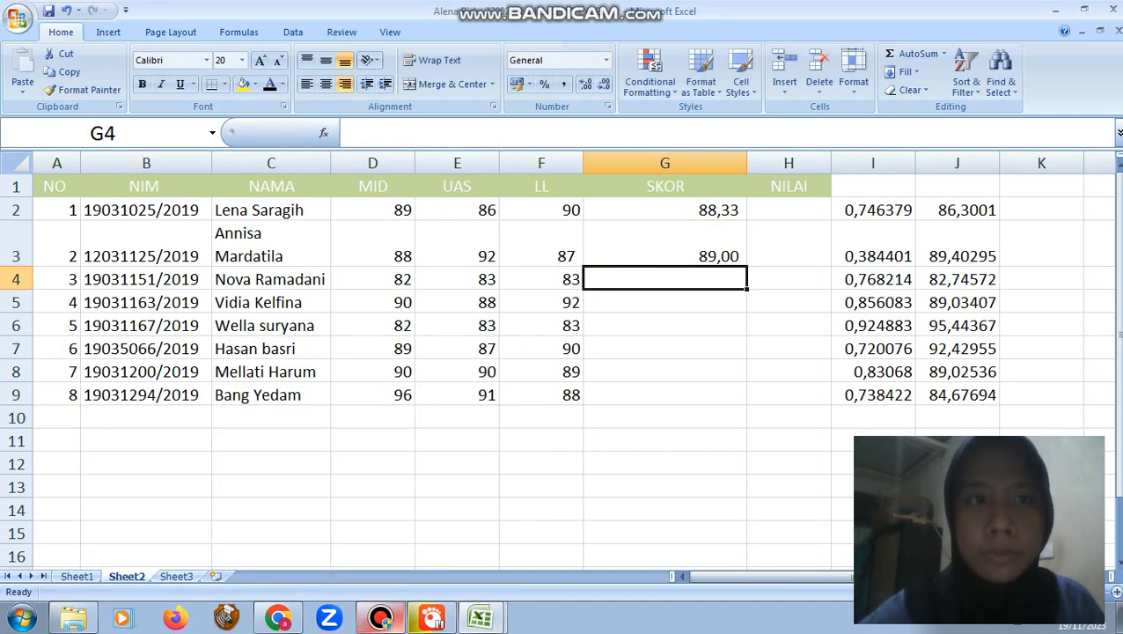
click(212, 133)
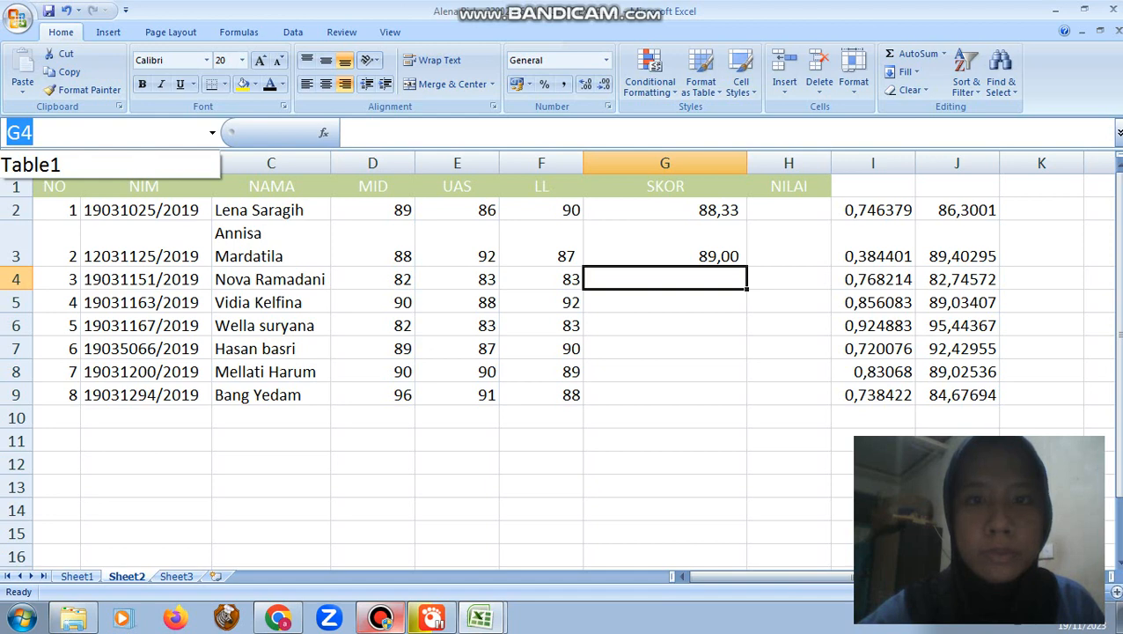
key(Escape)
text(=)
key(Escape)
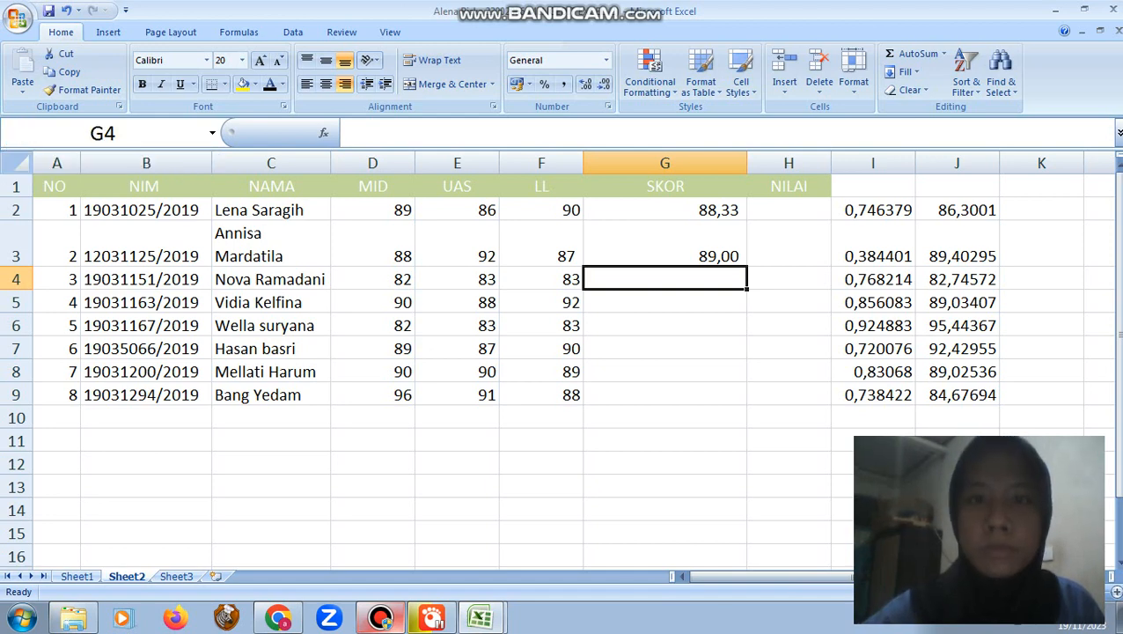
Calculate the third student's SKOR in cell G4 with the AVERAGE function over the range D4:F4
text(=)
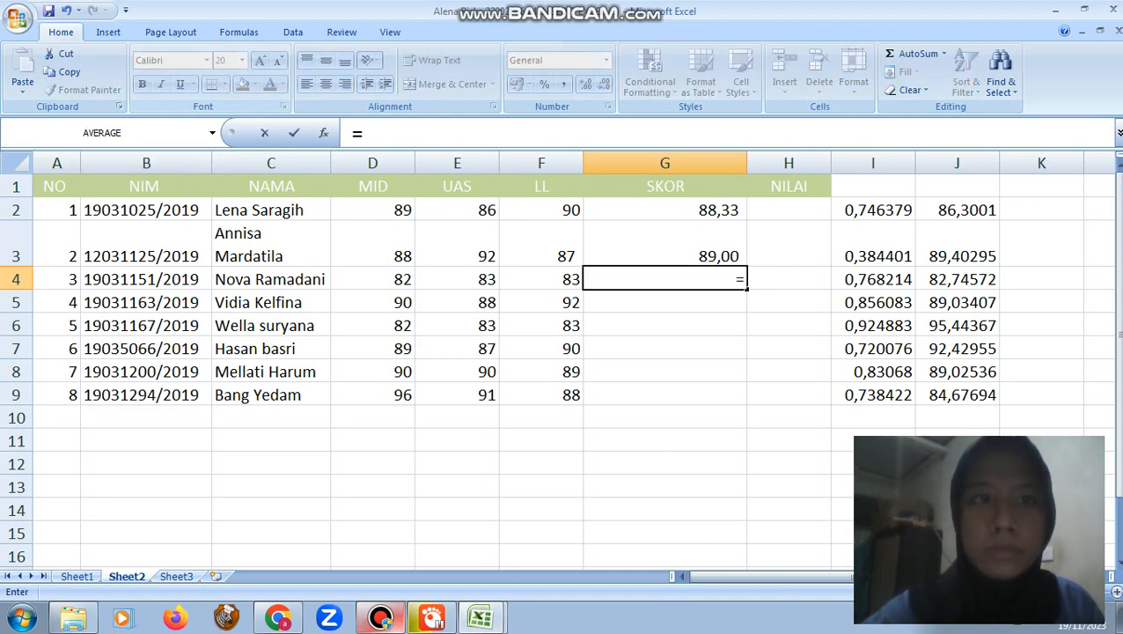
click(212, 133)
click(18, 155)
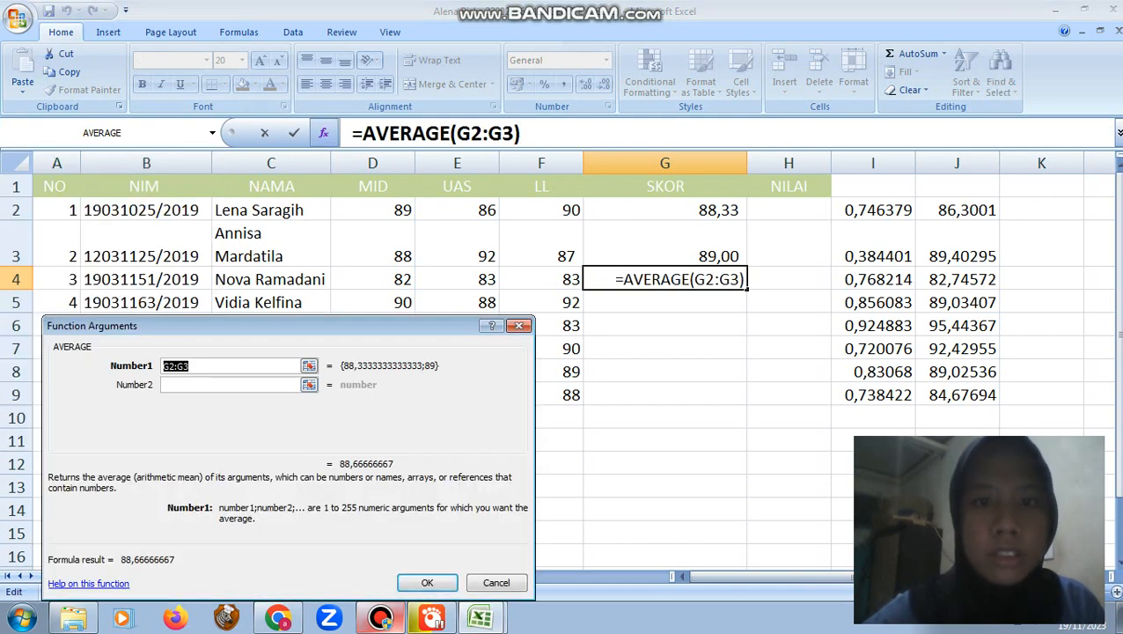
drag(370, 279, 572, 280)
click(427, 583)
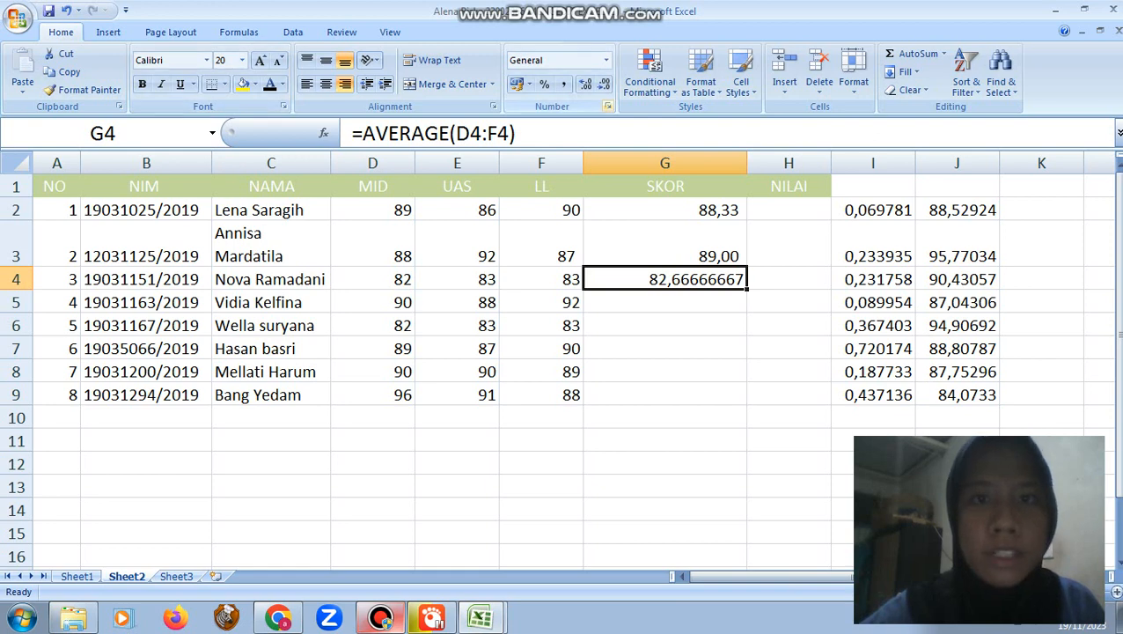
Format cell G4 as Accounting with two decimal places and the currency symbol set to None
key(ctrl+1)
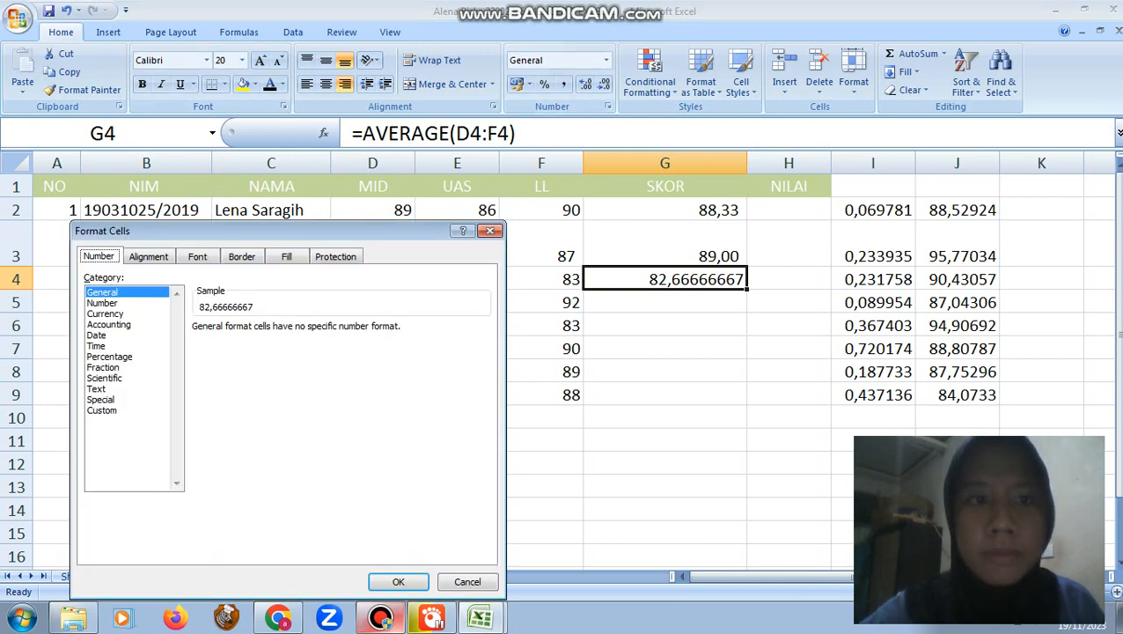
click(102, 303)
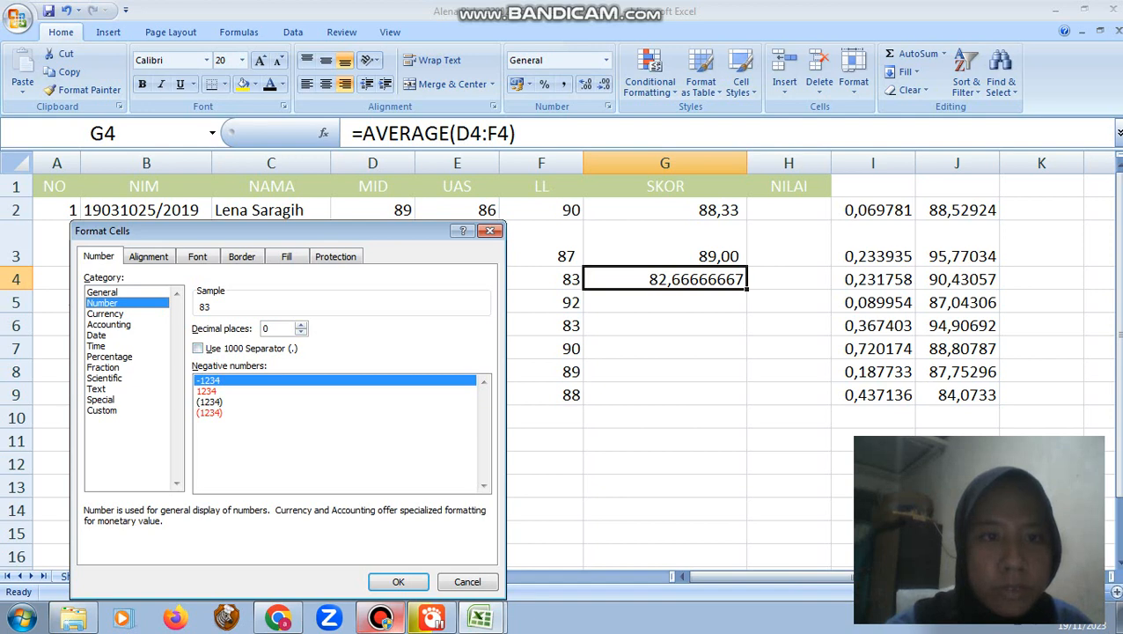
click(301, 324)
click(301, 324)
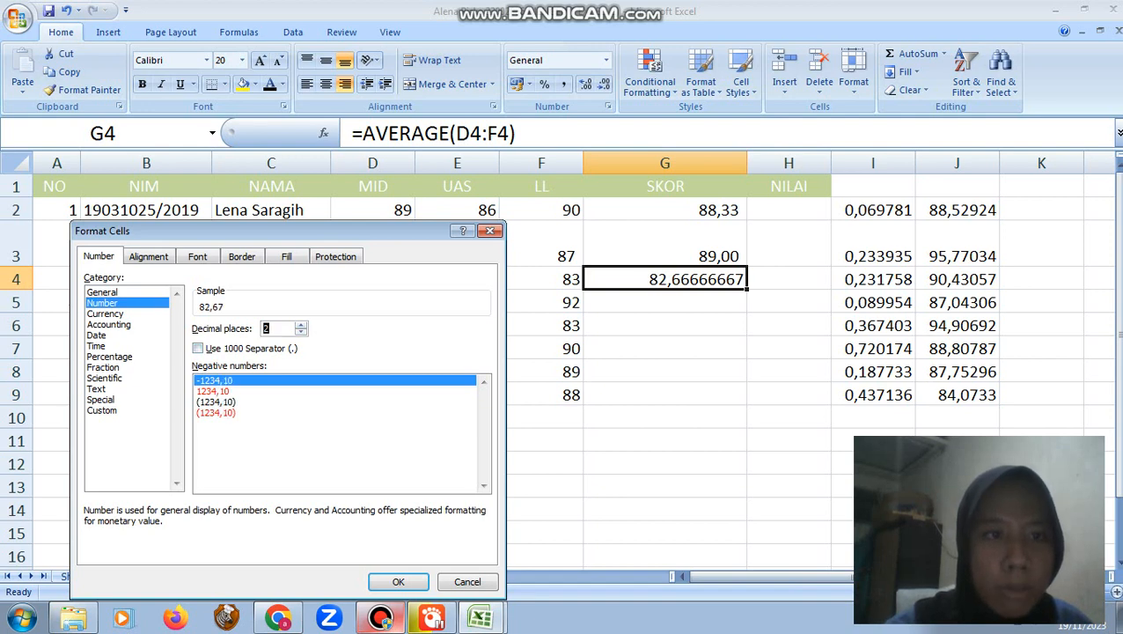
click(108, 324)
click(484, 348)
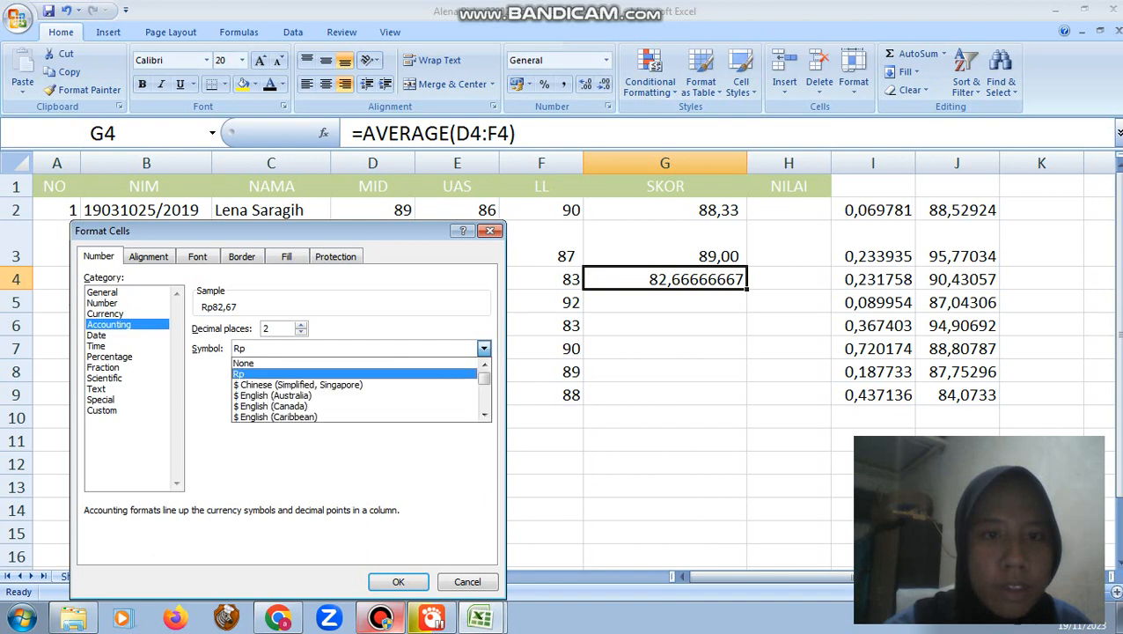
click(353, 362)
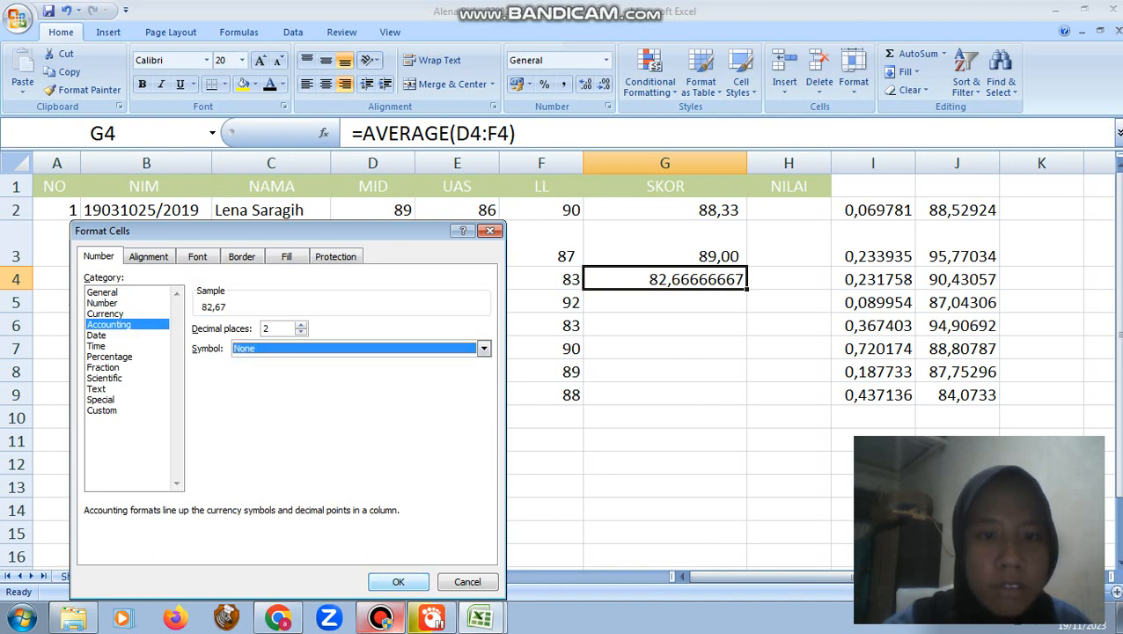
key(Return)
Calculate the fourth student's SKOR in cell G5 with the AVERAGE function over the range D5:F5
click(665, 302)
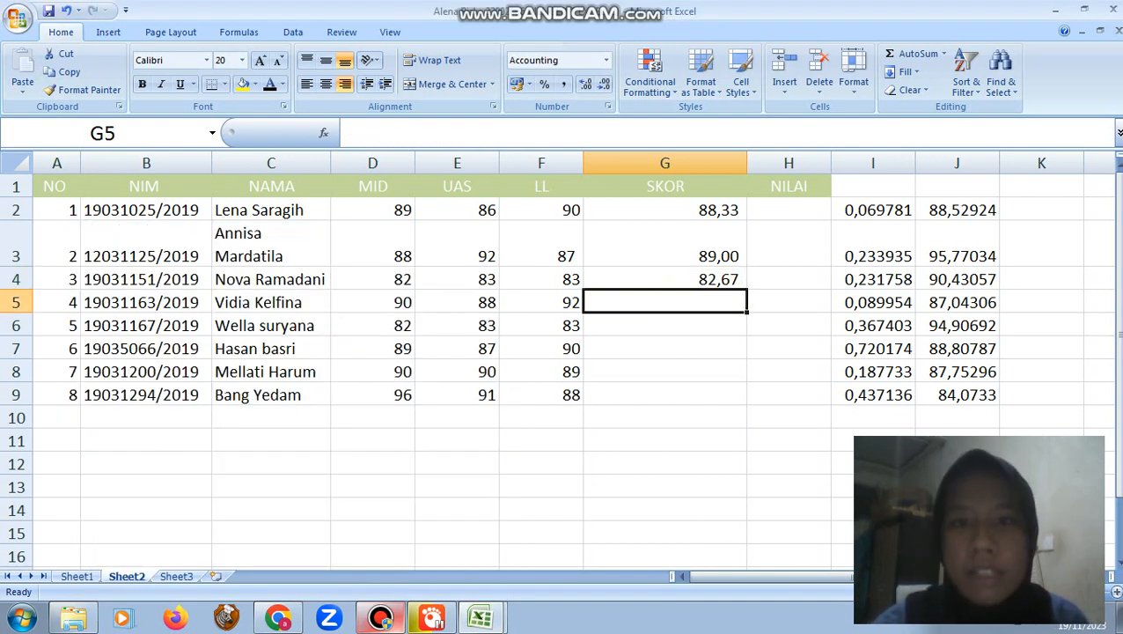
text(=)
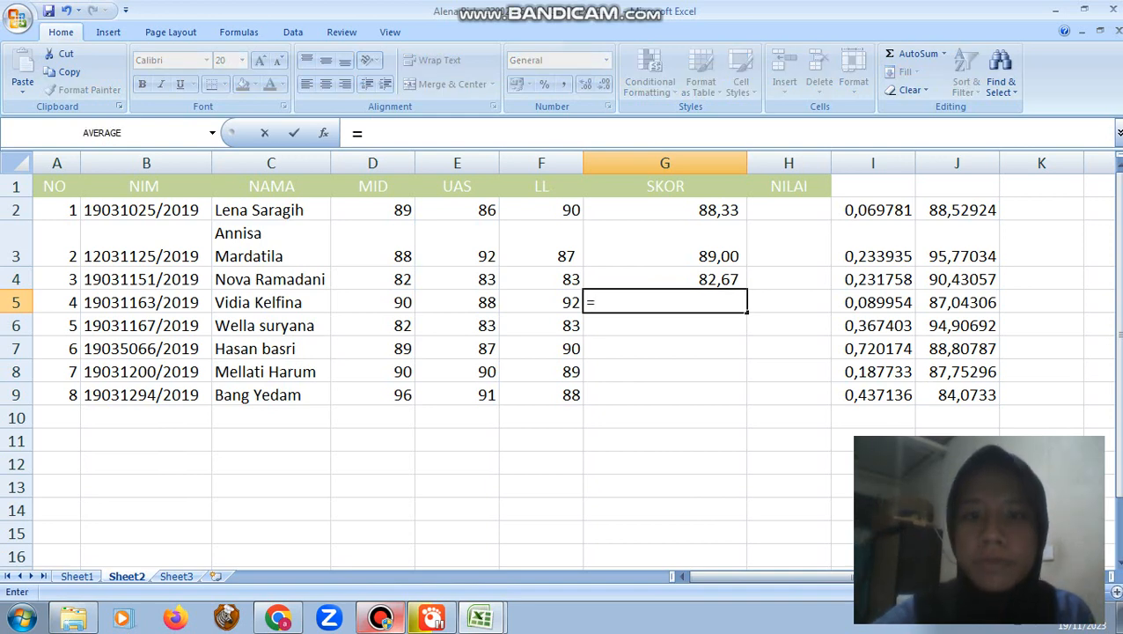
click(212, 133)
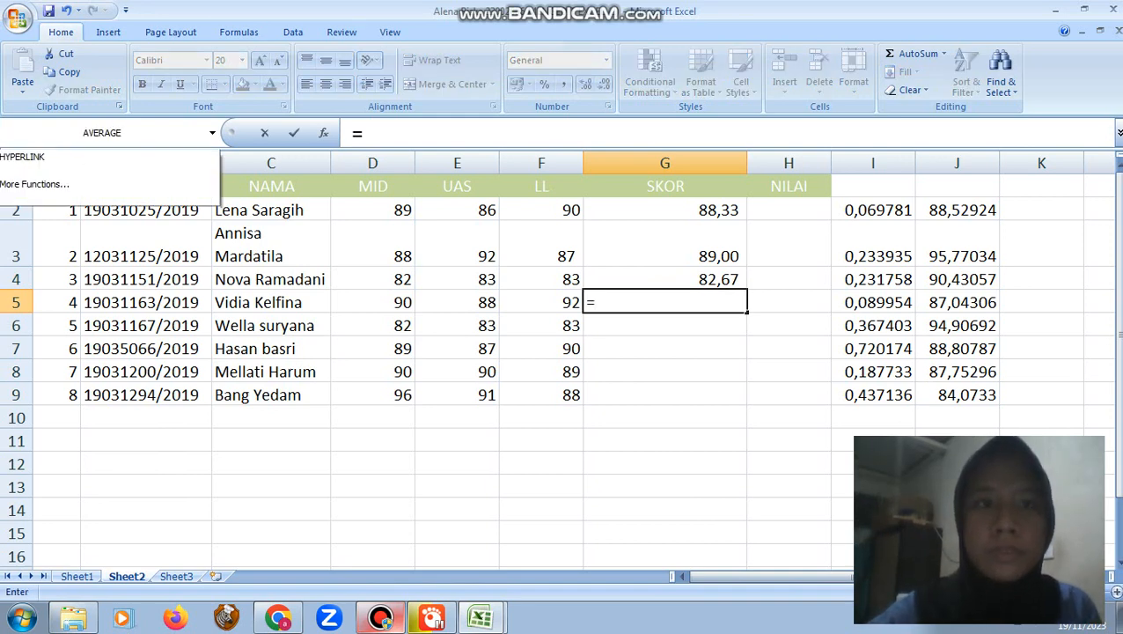
click(53, 155)
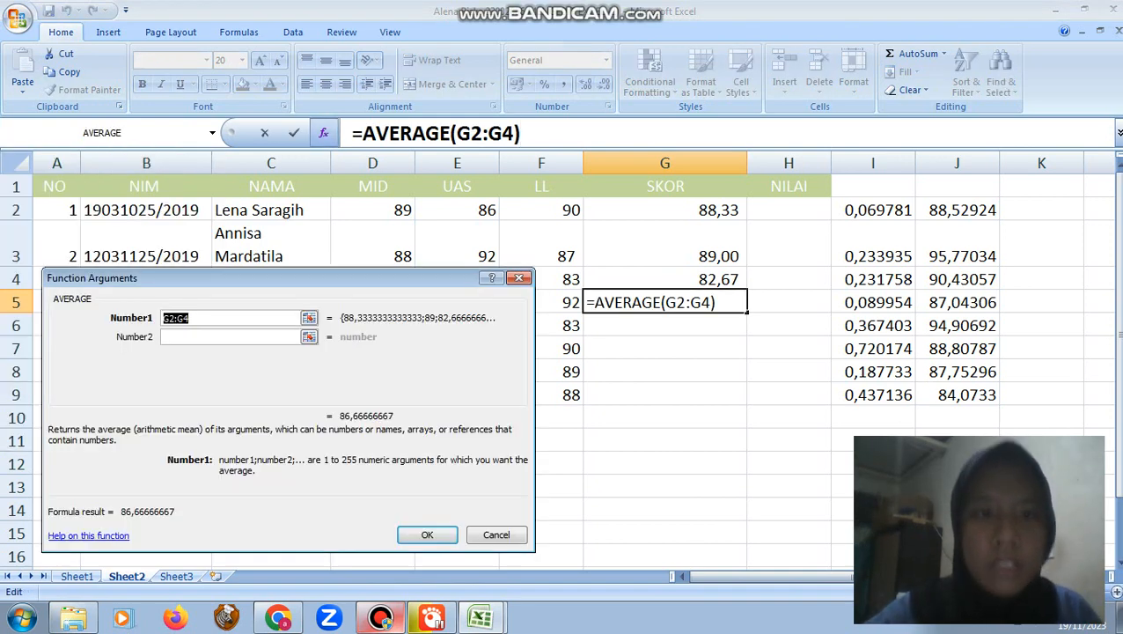
drag(97, 248, 519, 393)
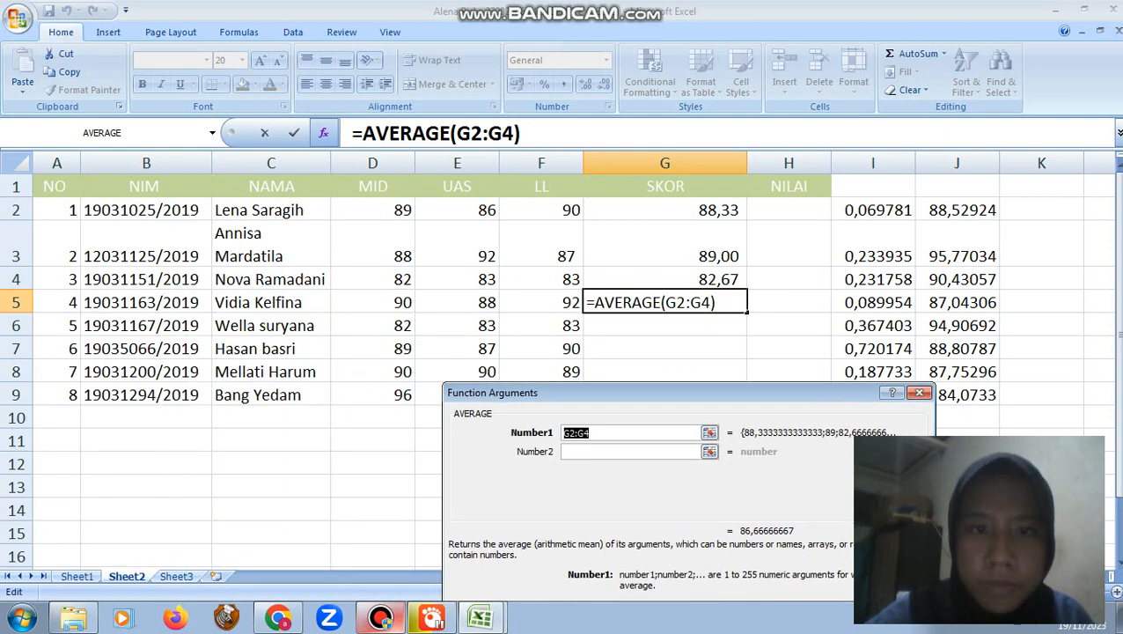
drag(378, 302, 572, 304)
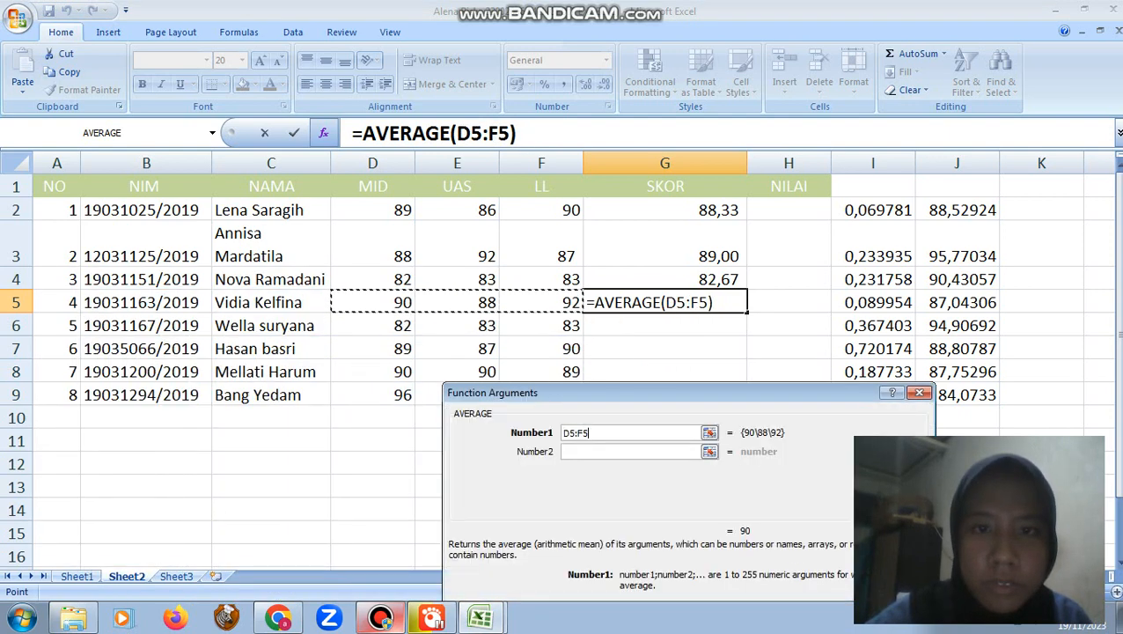
key(Return)
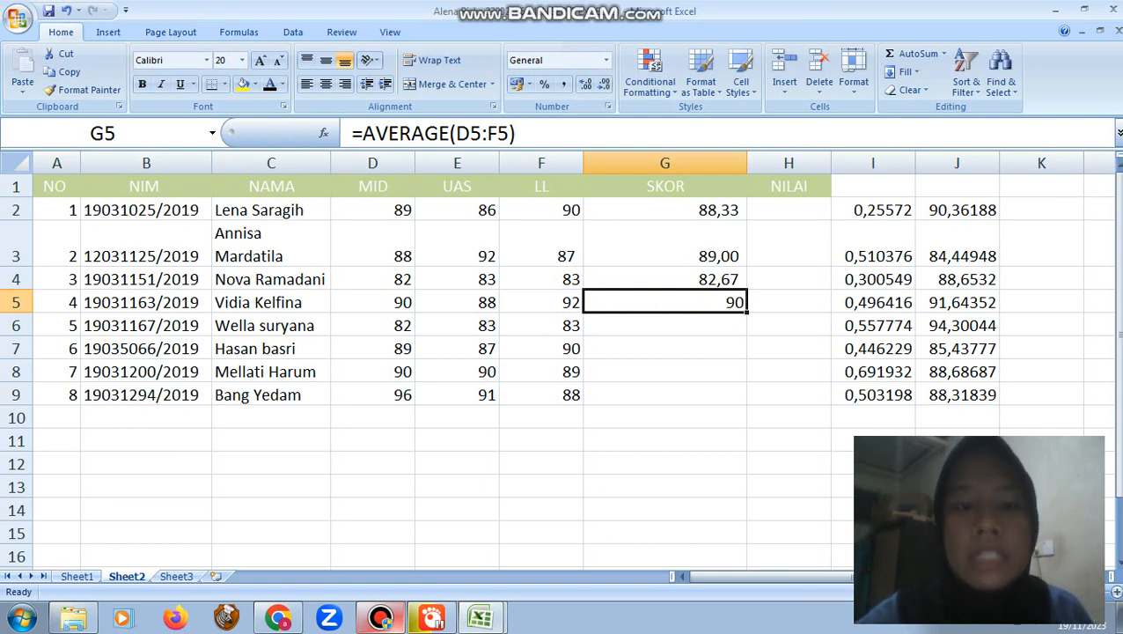
click(380, 617)
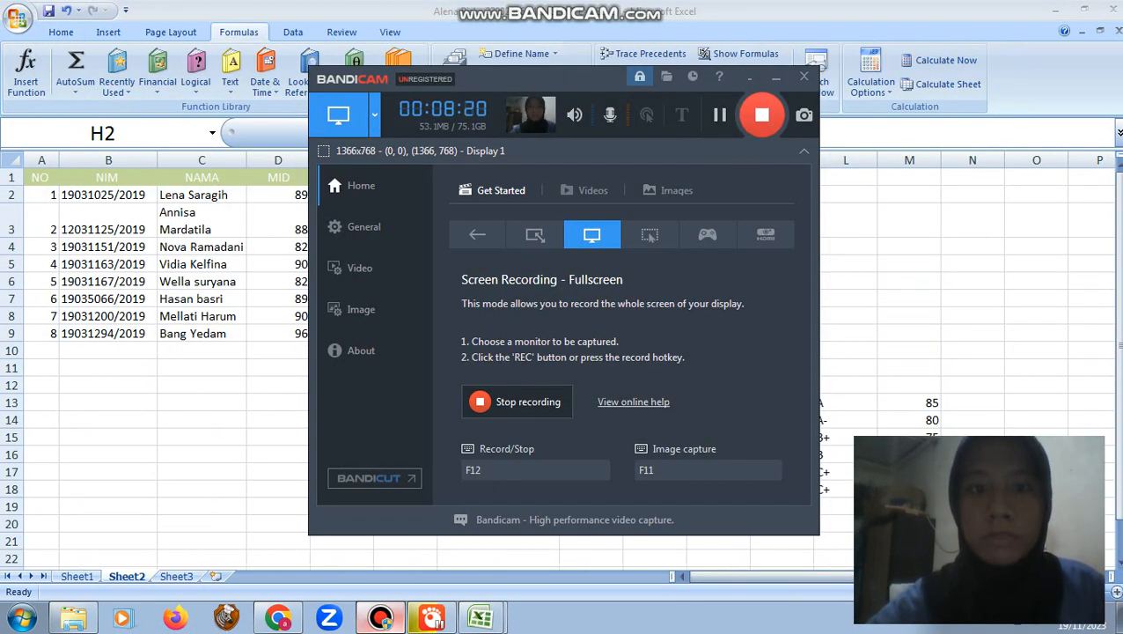
mouse_move(481, 616)
click(479, 580)
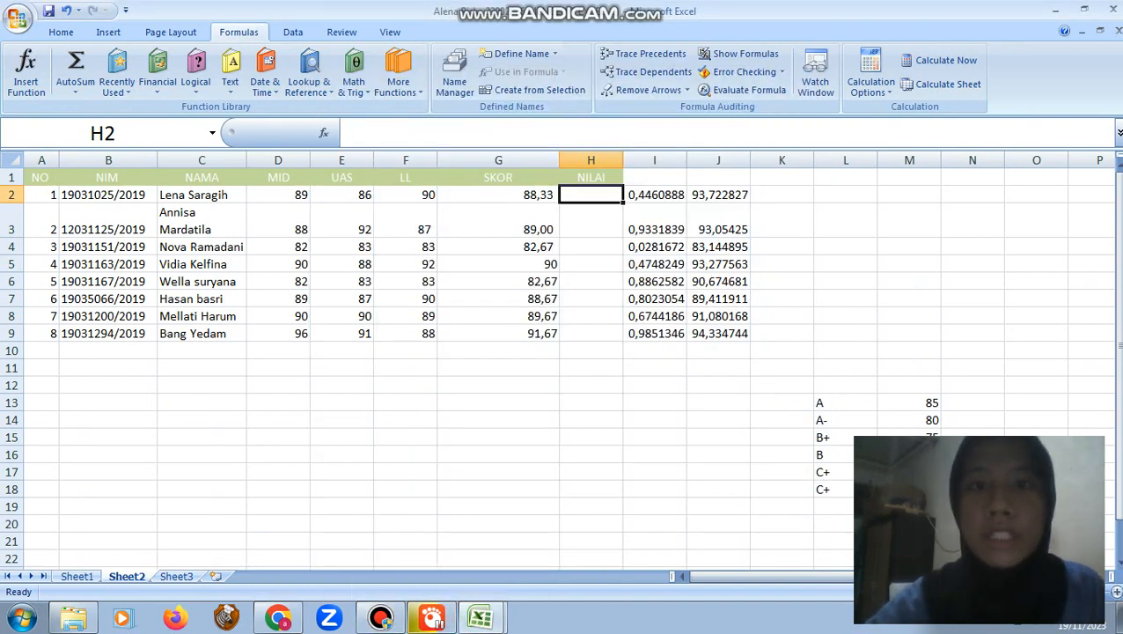
Start an IF function in the first student's NILAI cell H2 with the logical test G2>=M13
text(=)
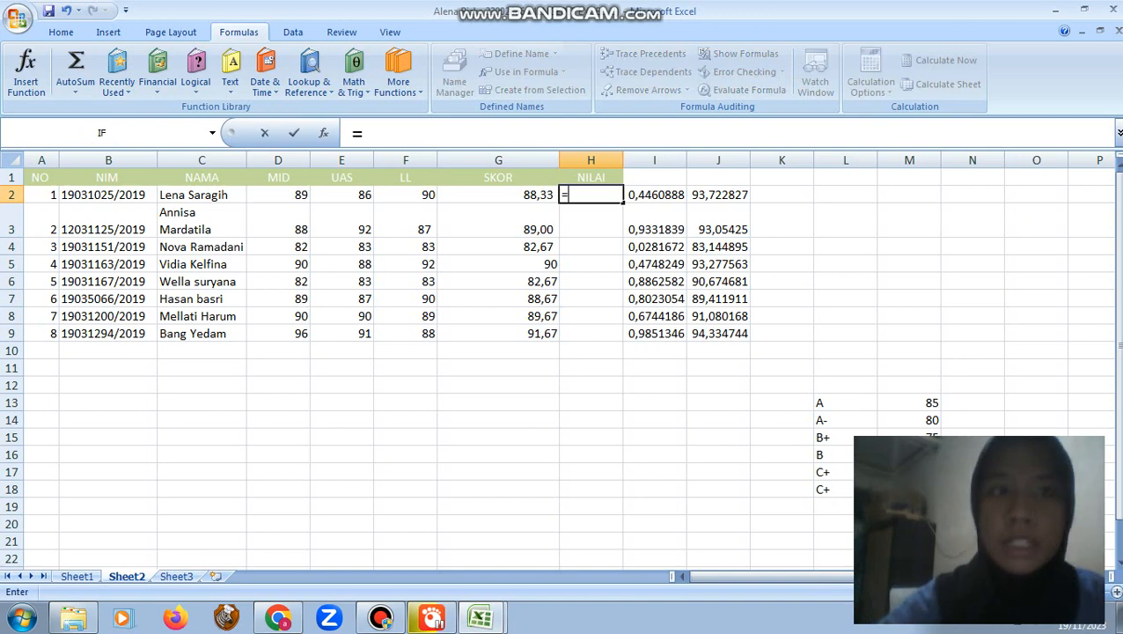
click(212, 133)
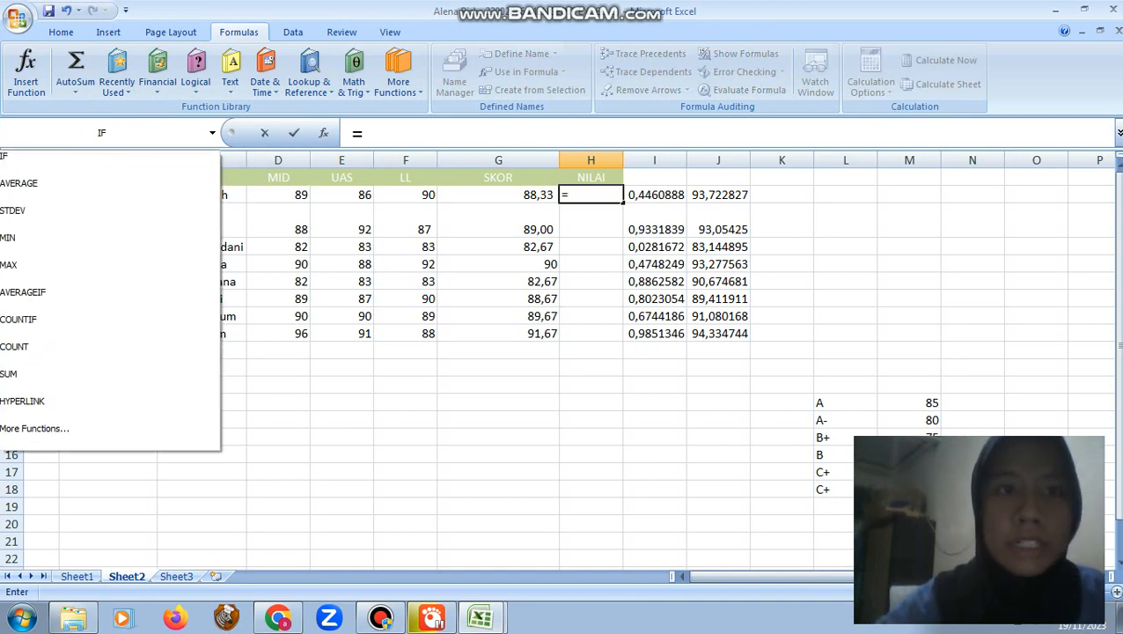
click(26, 162)
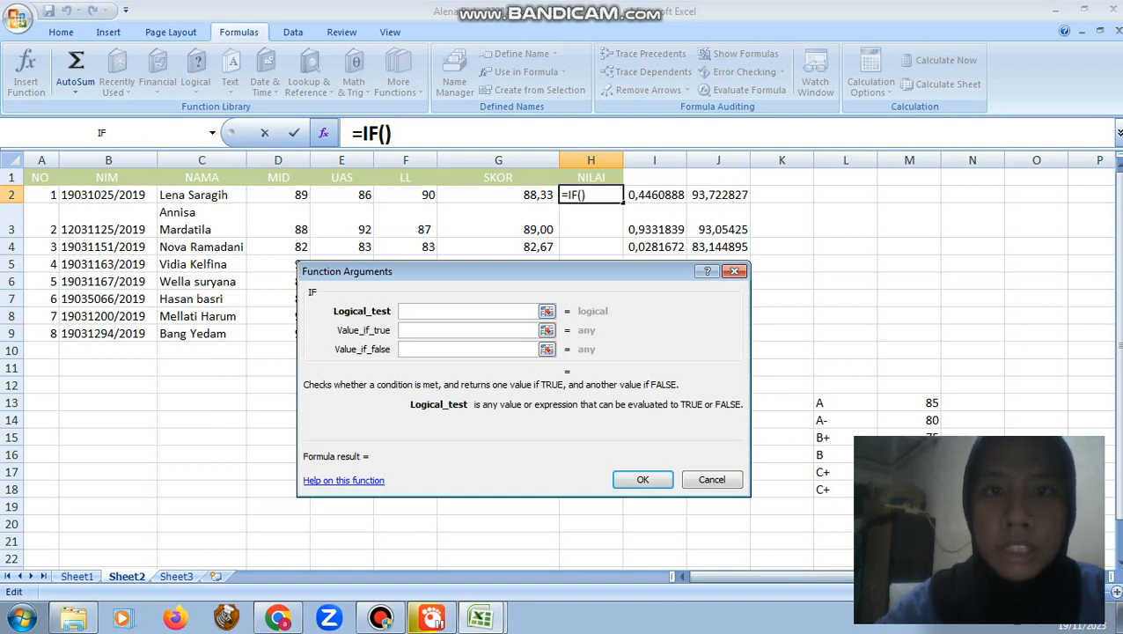
click(498, 195)
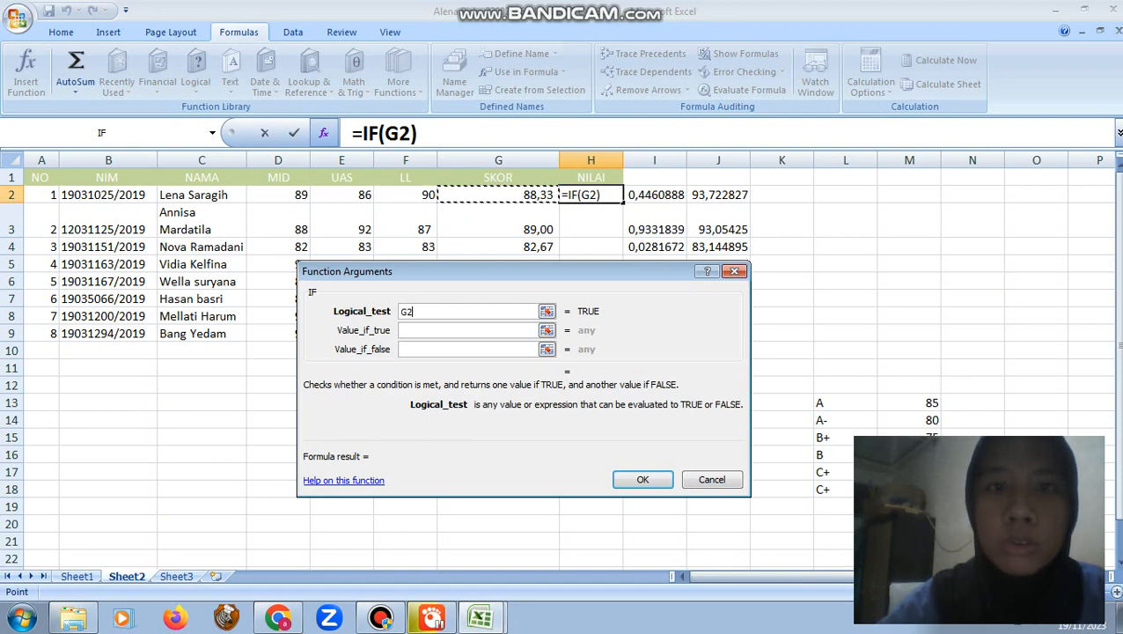
text(>=)
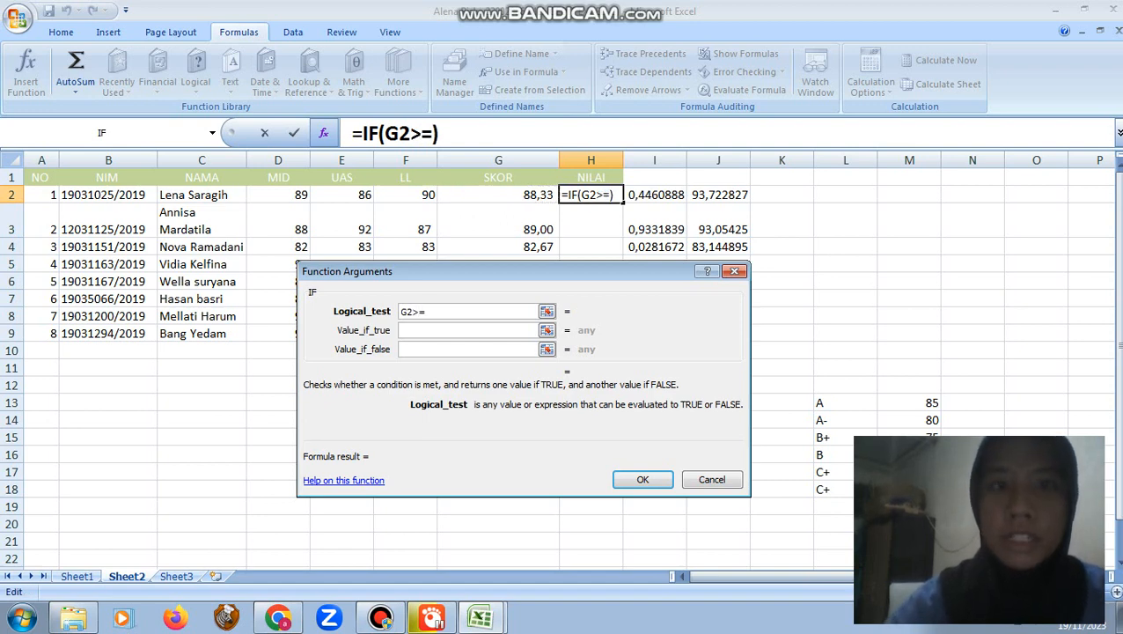
click(909, 402)
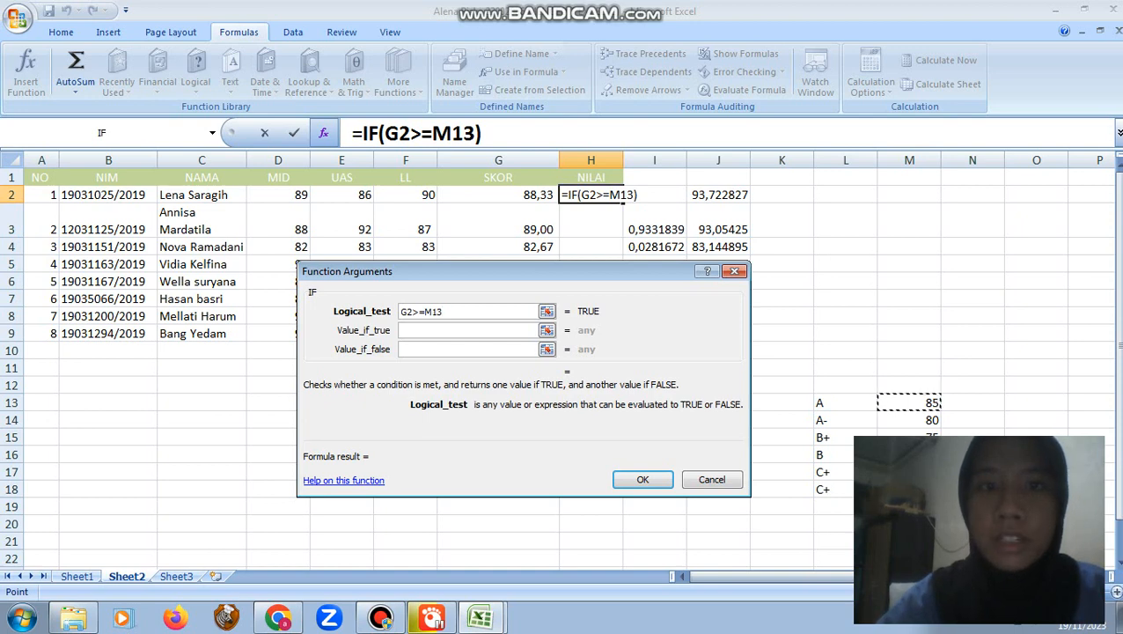
Set the IF function's value if true to the A grade in cell L13
key(Tab)
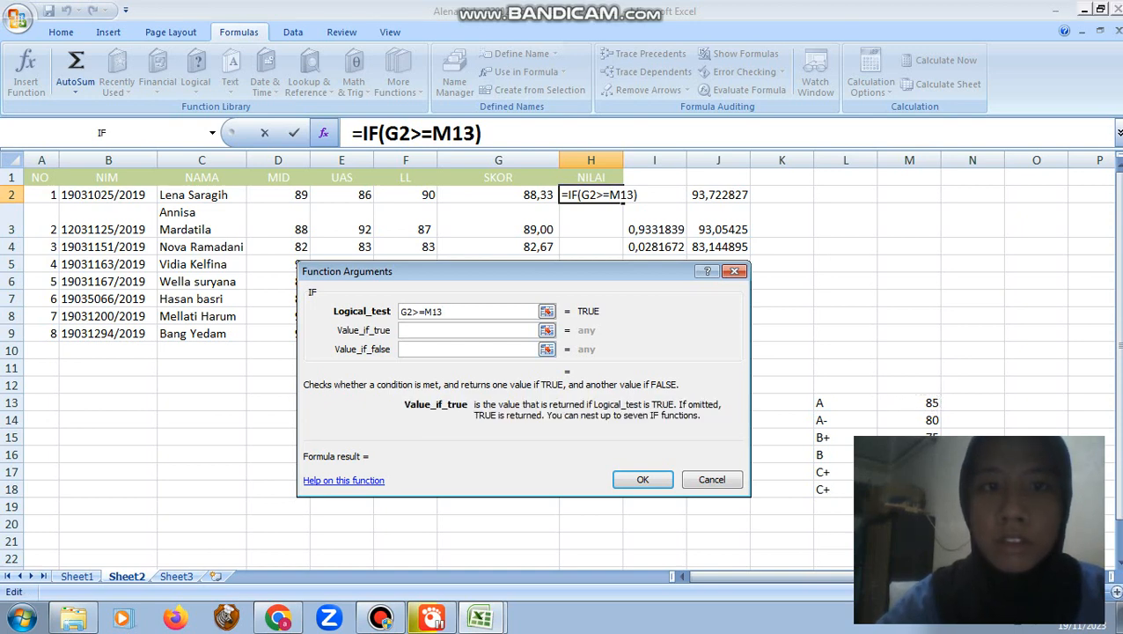
click(845, 420)
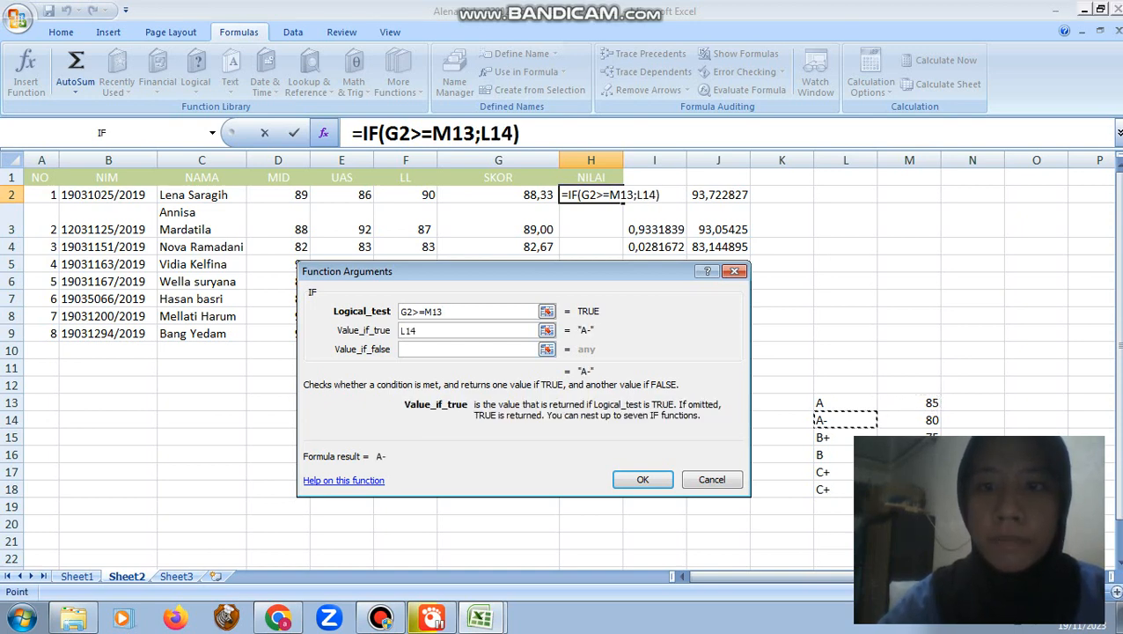
click(845, 402)
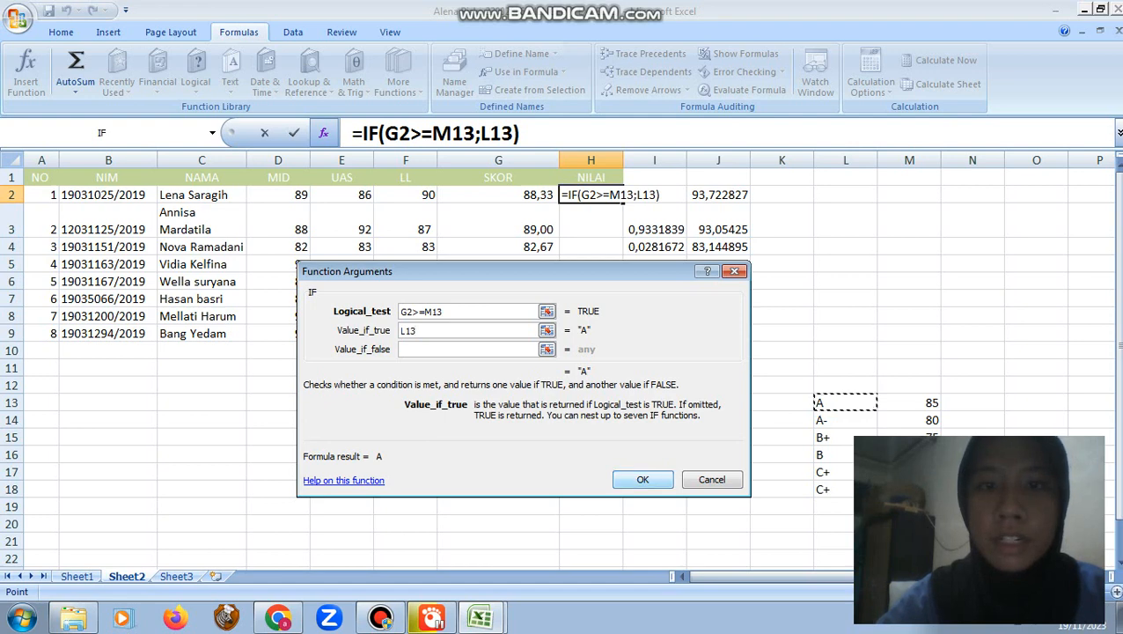
Complete the IF formula in cell H2 and centre its grade horizontally
key(Return)
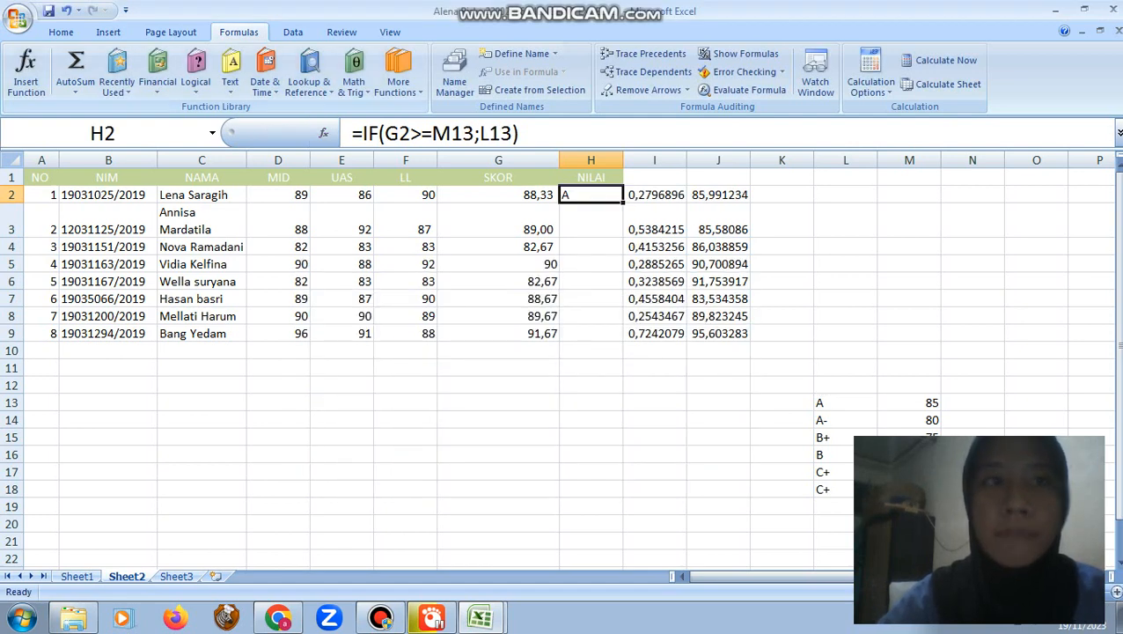
click(61, 31)
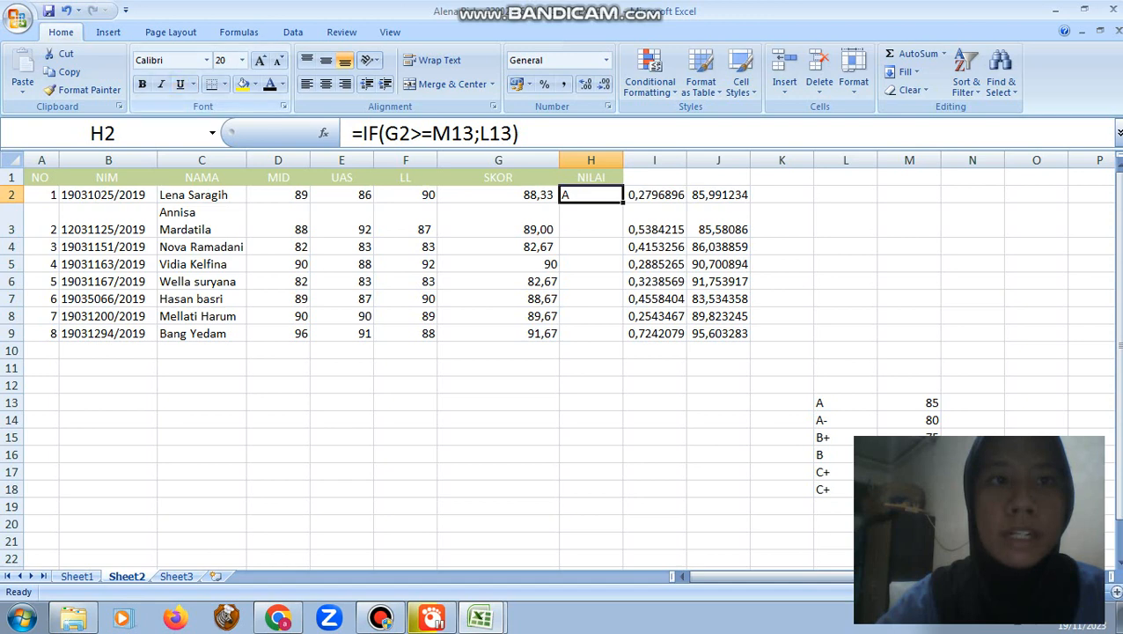
click(326, 83)
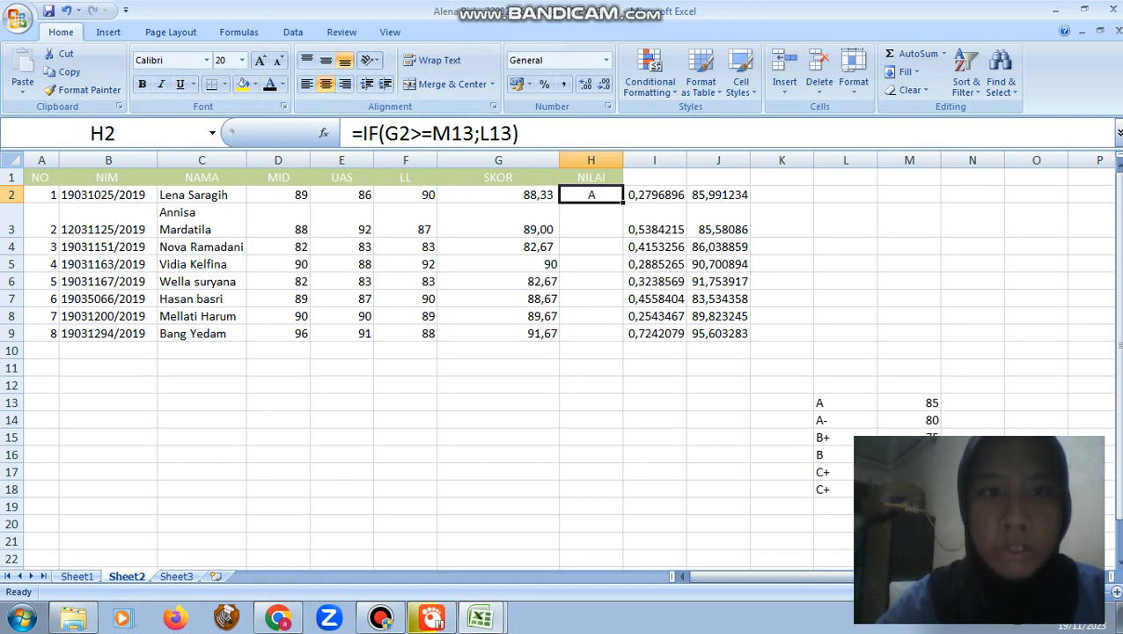
Start an IF function in the second student's NILAI cell H3 with the logical test G3>=M14
click(591, 221)
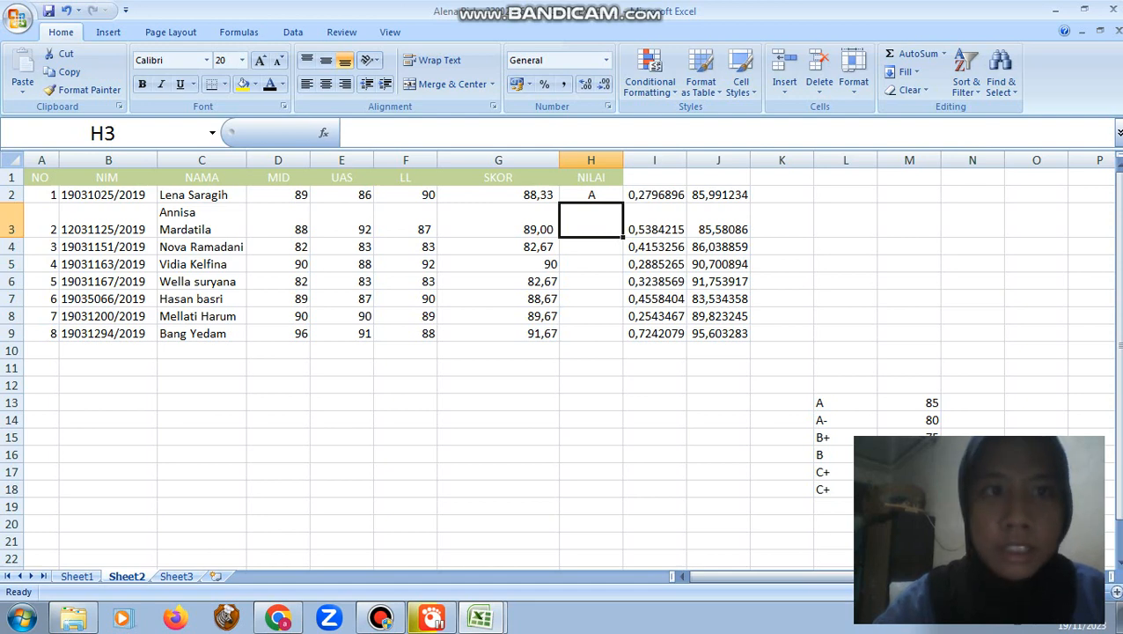
click(212, 133)
click(212, 133)
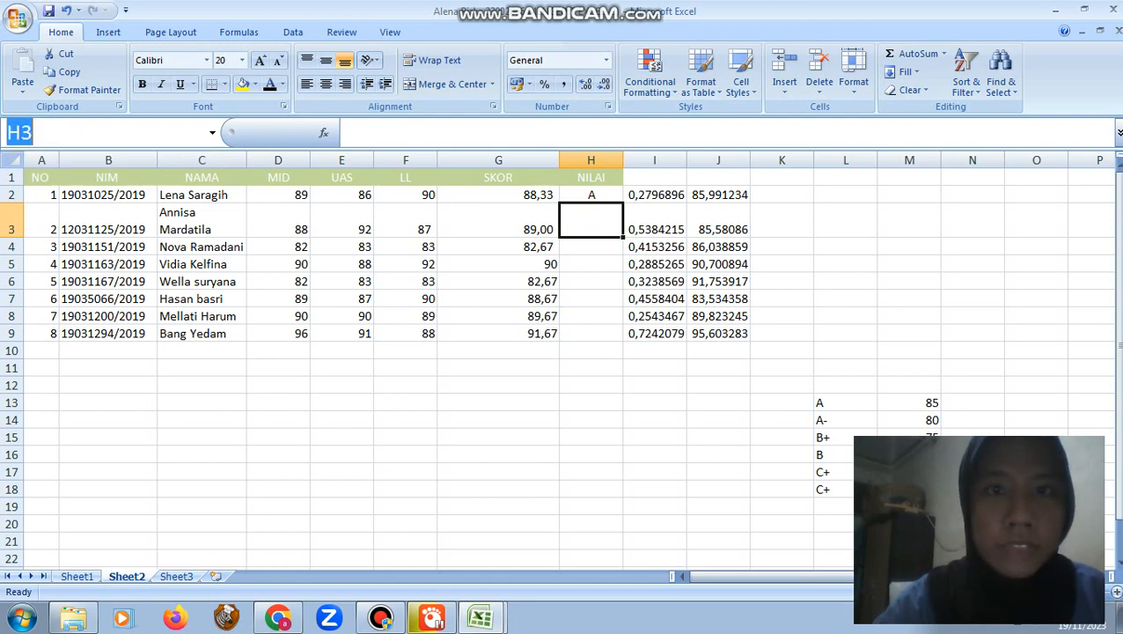
key(Return)
text(=)
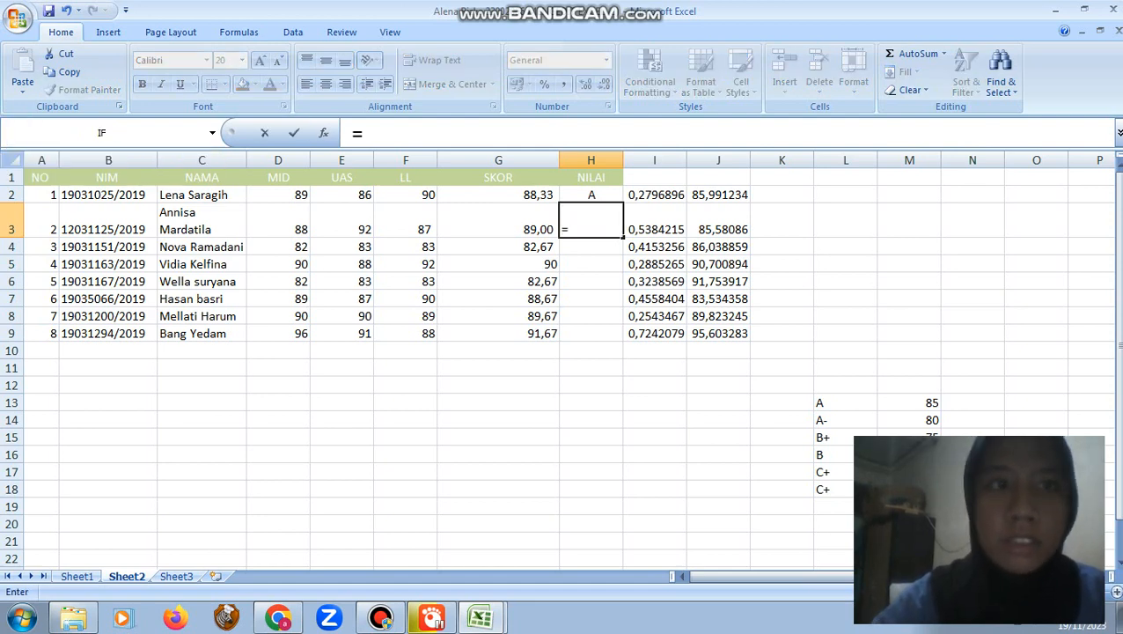
click(212, 133)
click(35, 155)
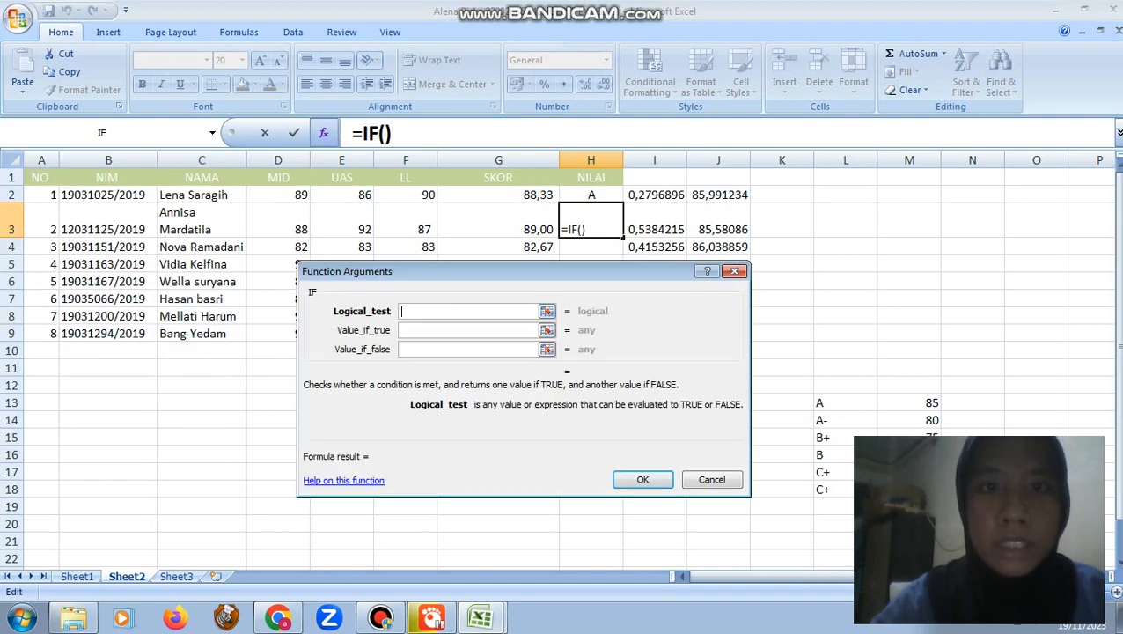
click(498, 227)
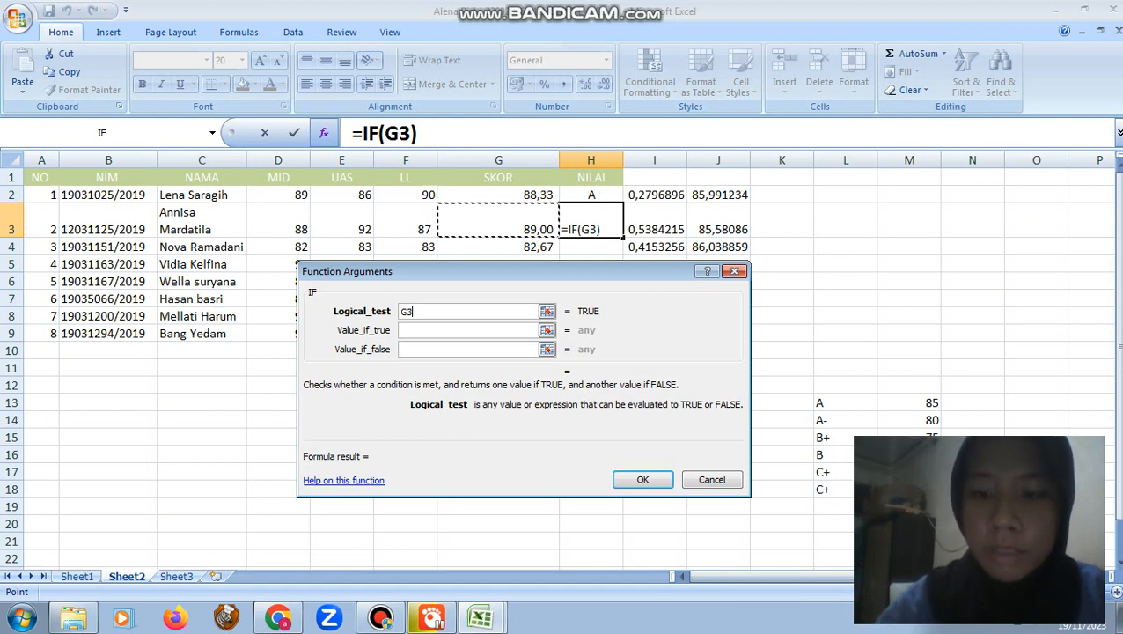
text(>)
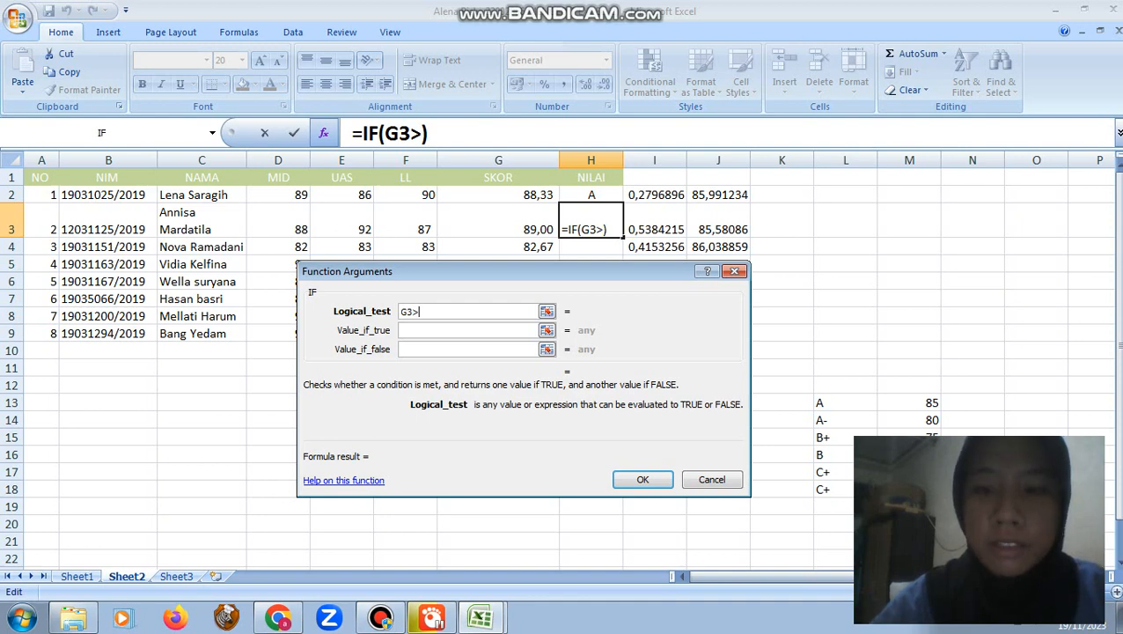
text(=)
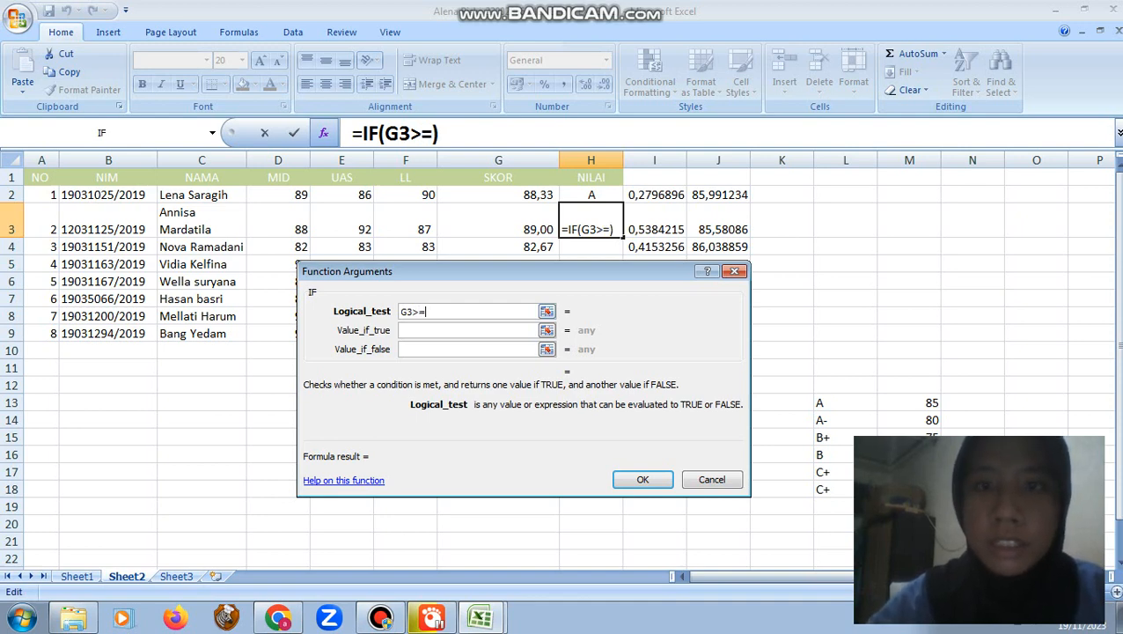
click(909, 420)
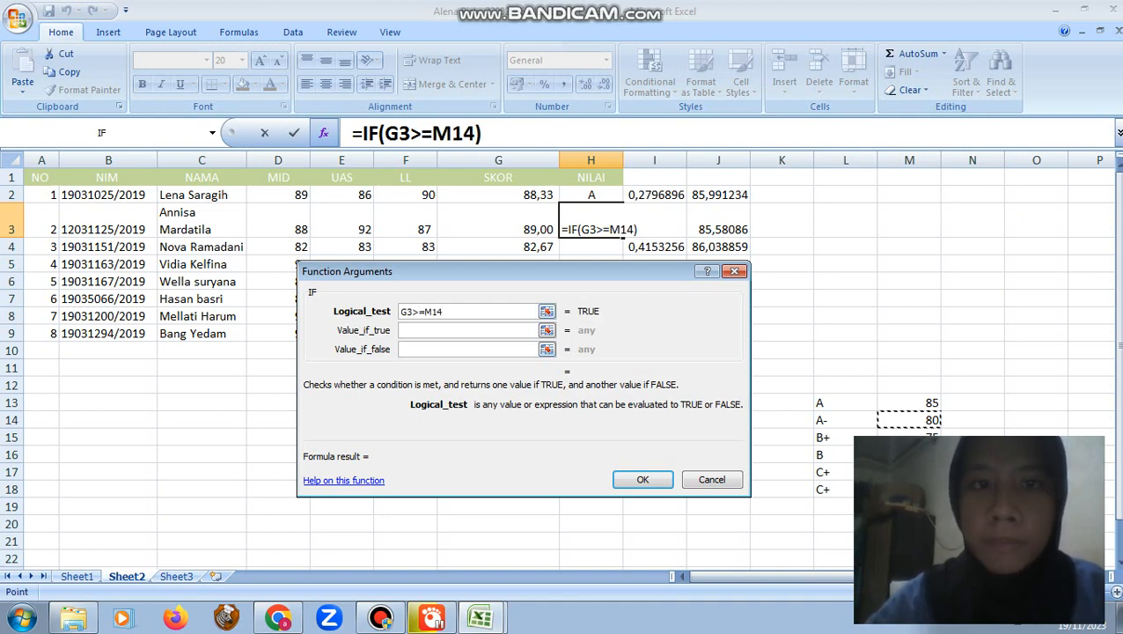
Complete the IF function in H3 with the A- grade in cell L14 as value if true, and centre the result horizontally
key(Tab)
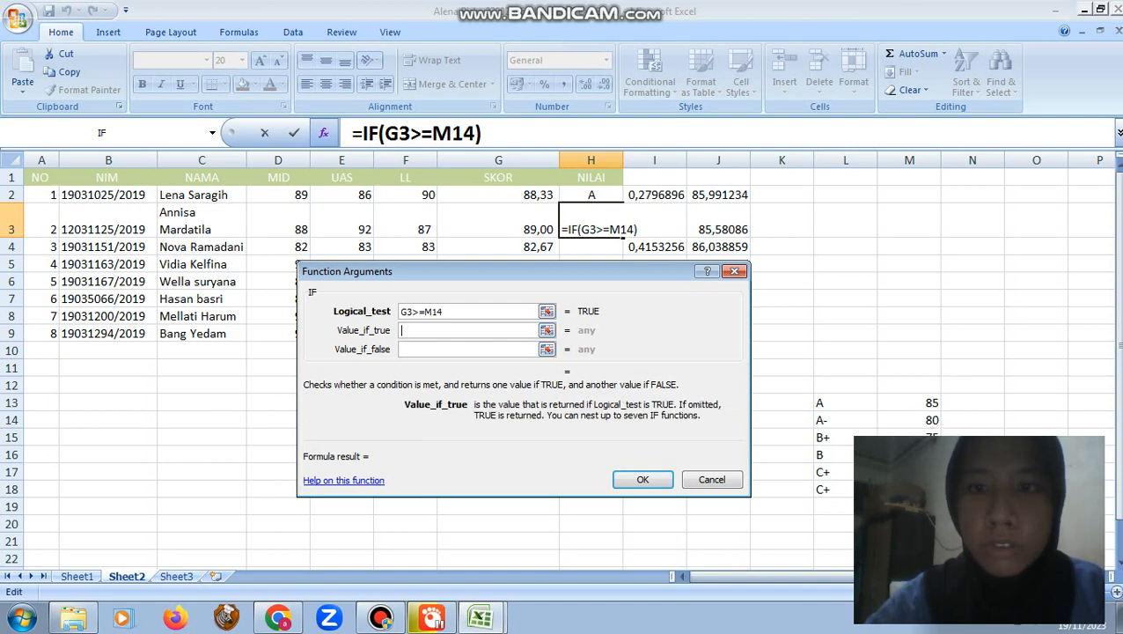
click(845, 420)
key(Return)
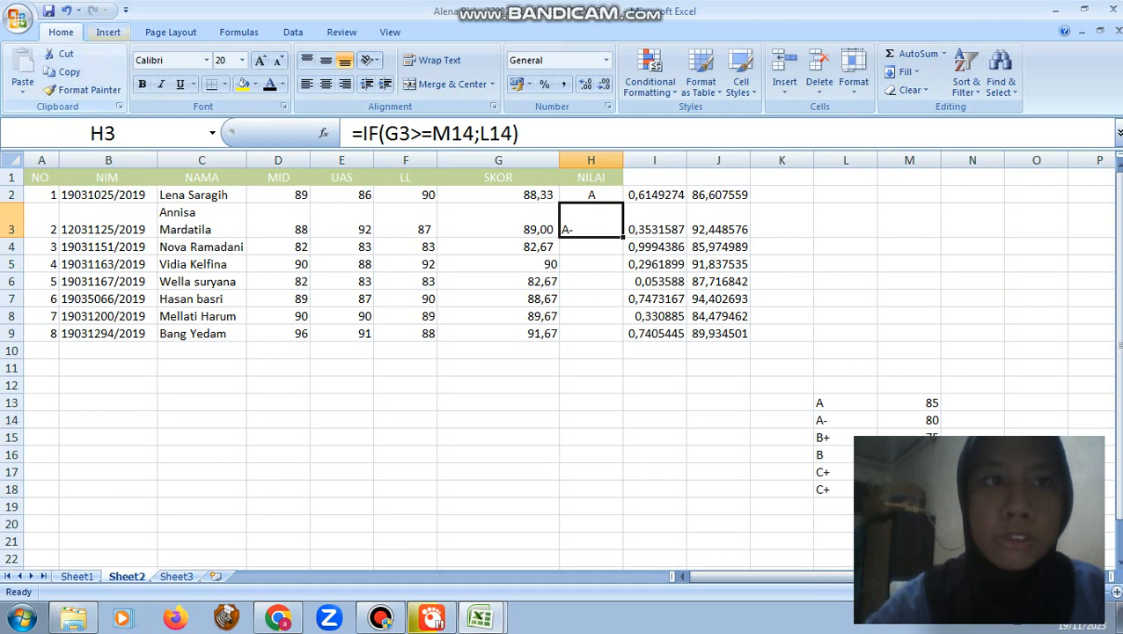
click(326, 83)
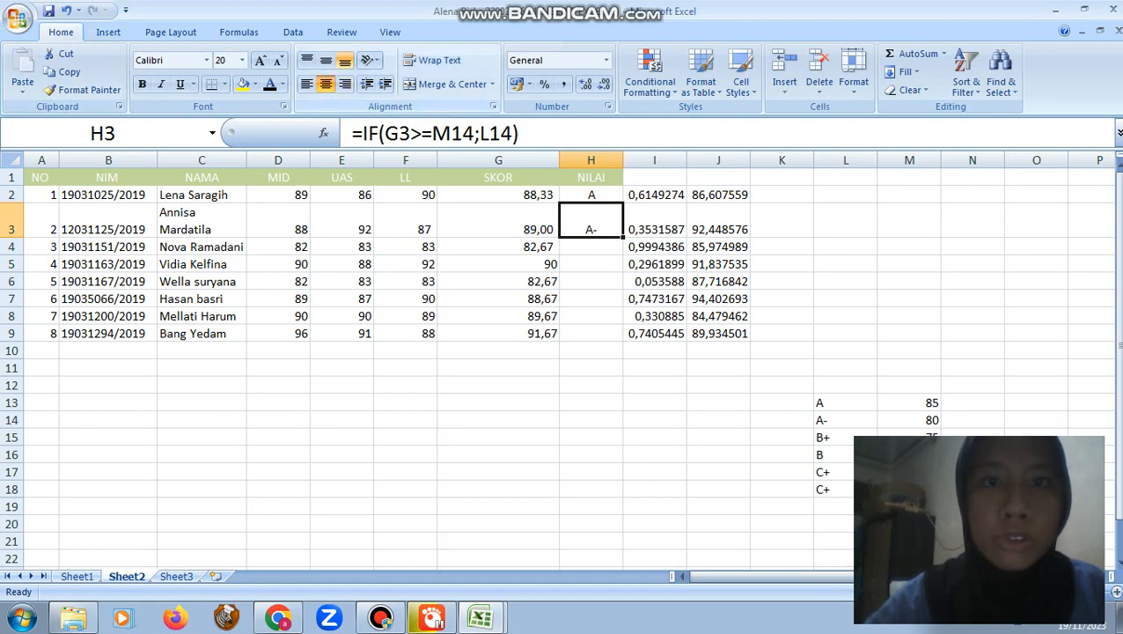
click(380, 617)
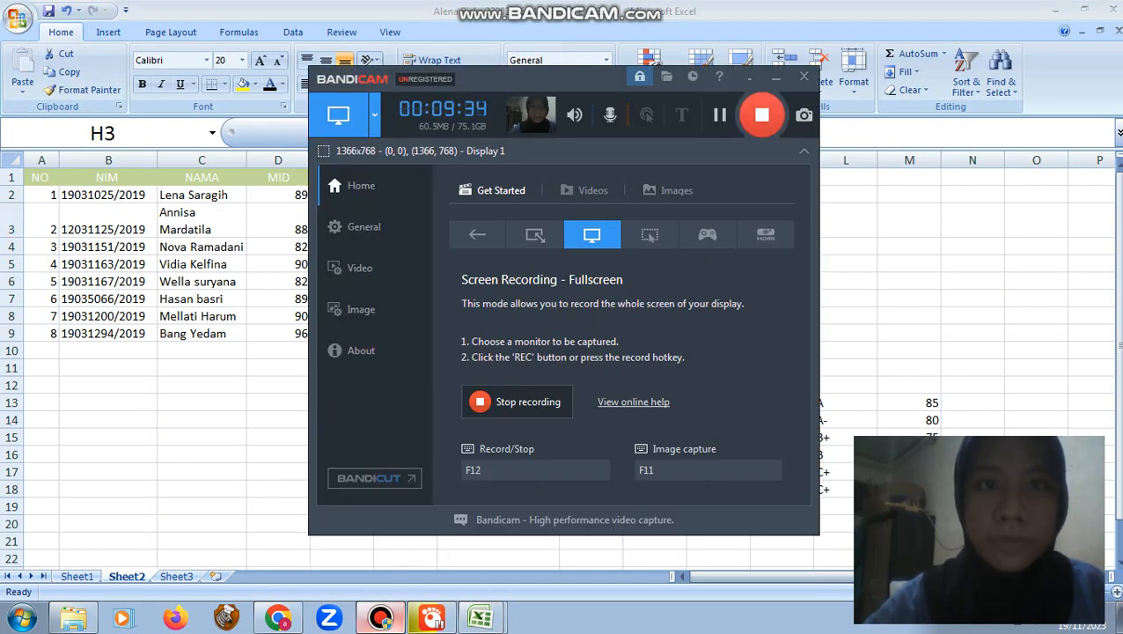
click(719, 114)
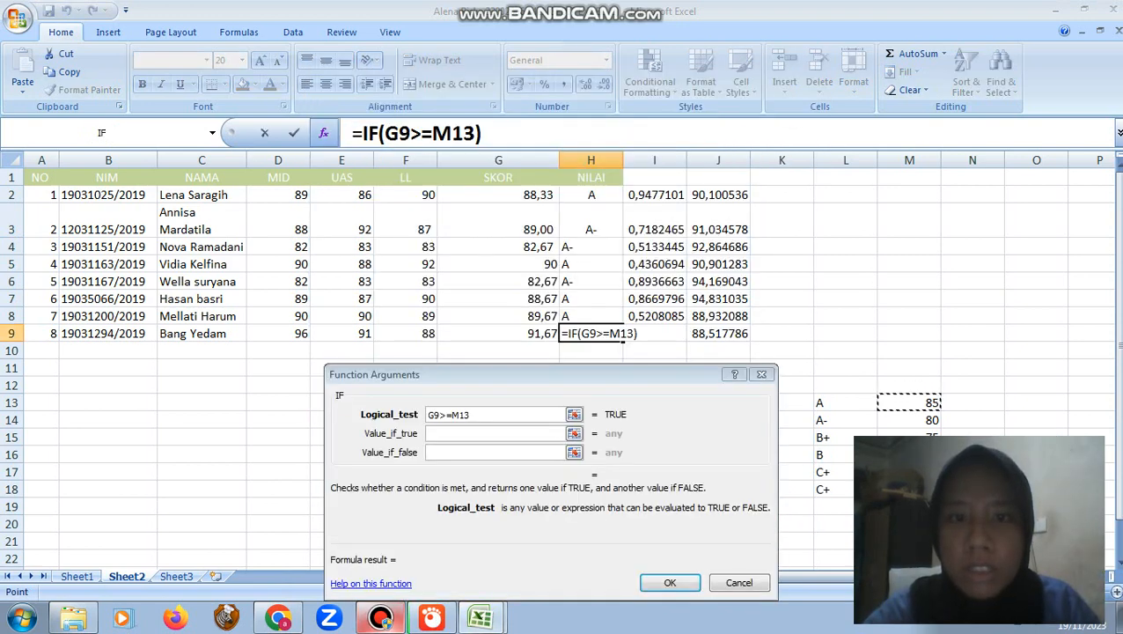
Complete the eighth student's IF function in H9 with the A grade in cell L13 as value if true
click(497, 433)
click(845, 403)
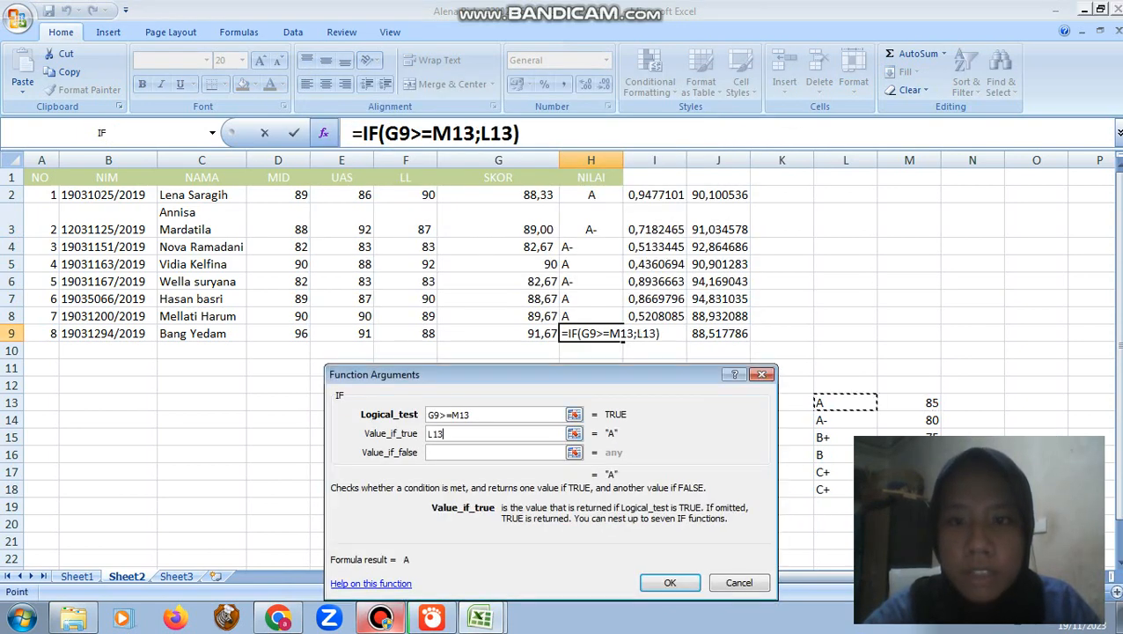
click(670, 582)
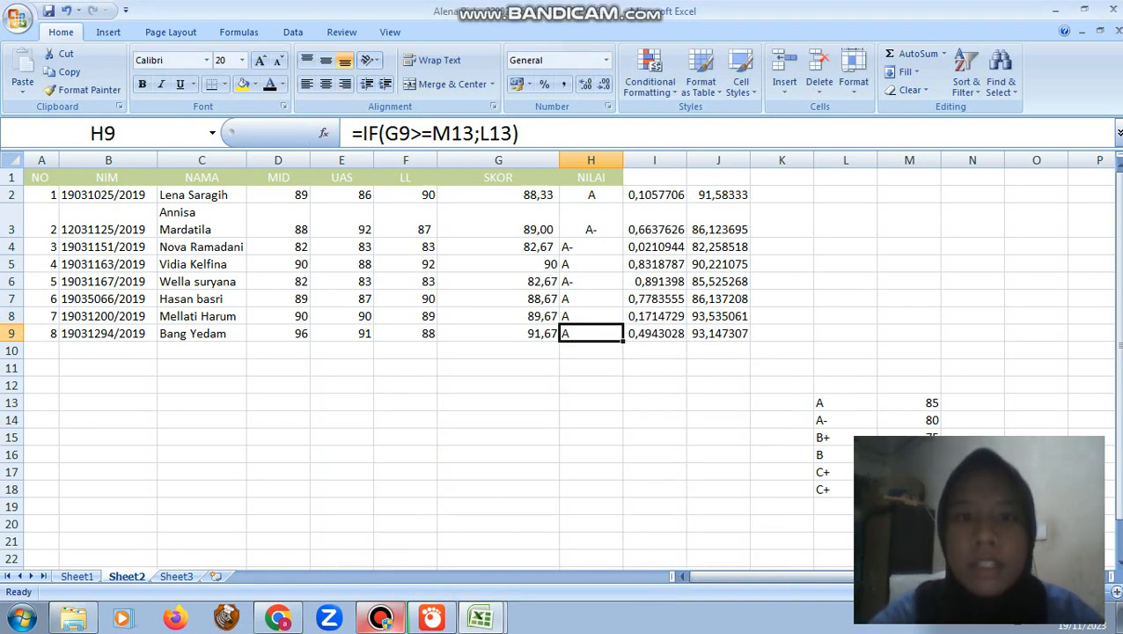
Centre the NILAI grades in the range H4:H9 horizontally and deselect the range
drag(591, 246, 591, 334)
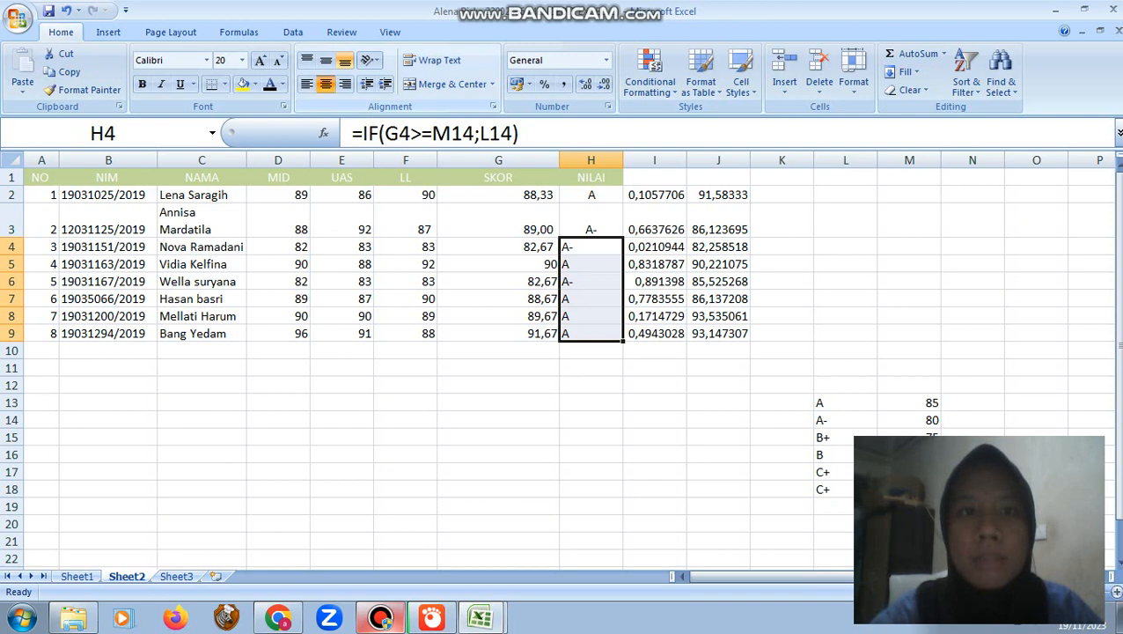
click(326, 83)
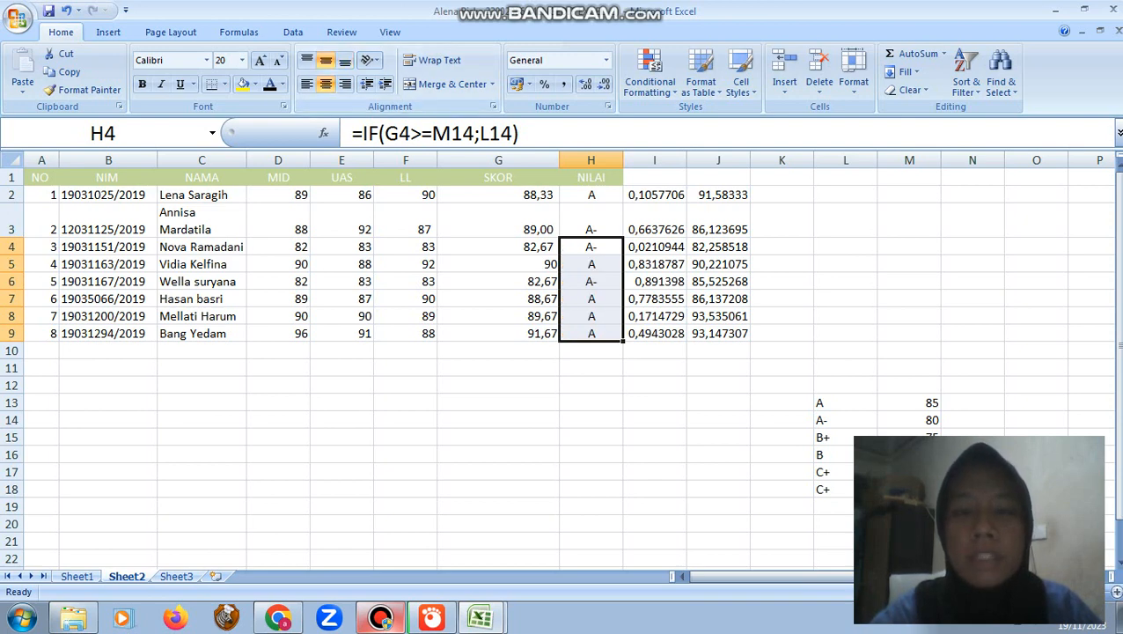
click(718, 472)
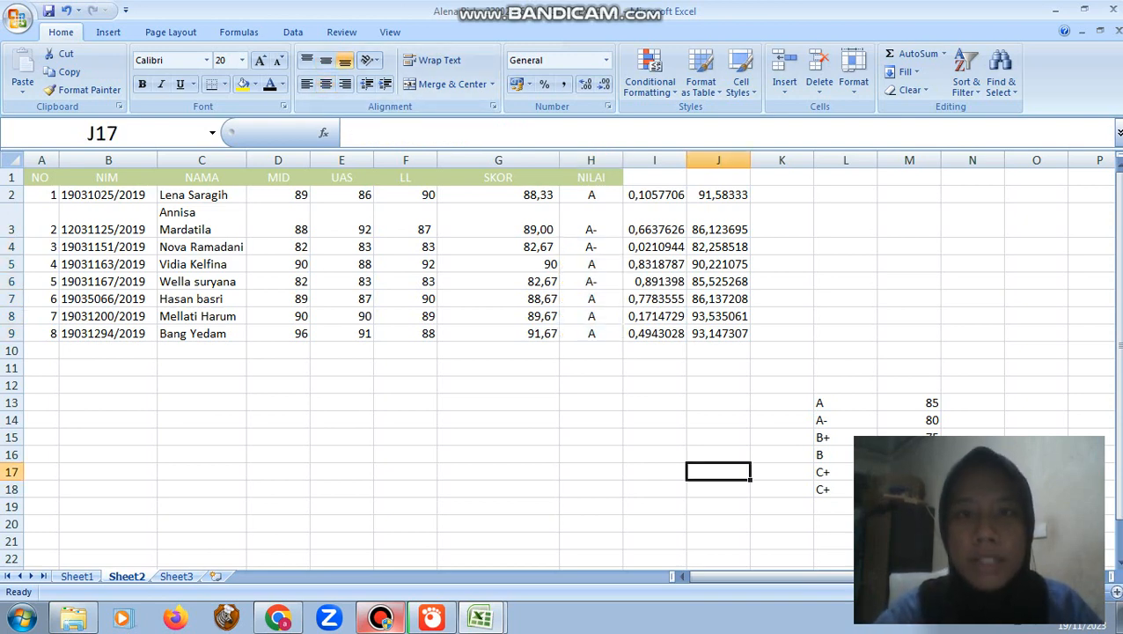